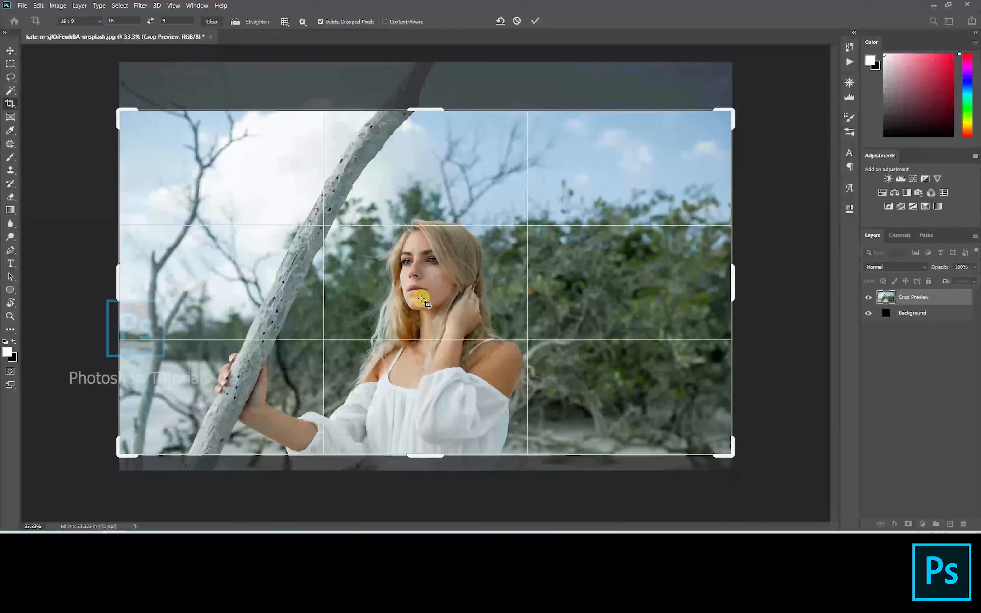
Crop the photo to a 16:9 frame, repositioning the image so more of the upper sky is cut off
{"action": "left_click_drag", "start_coordinate": [422, 299], "coordinate": [421, 298]}
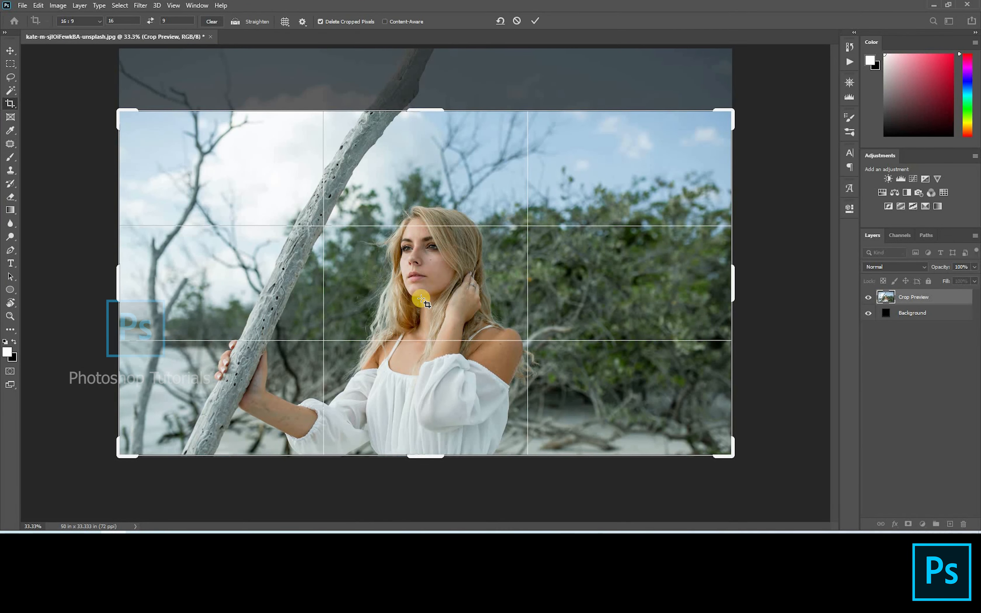
{"action": "key", "text": "Return"}
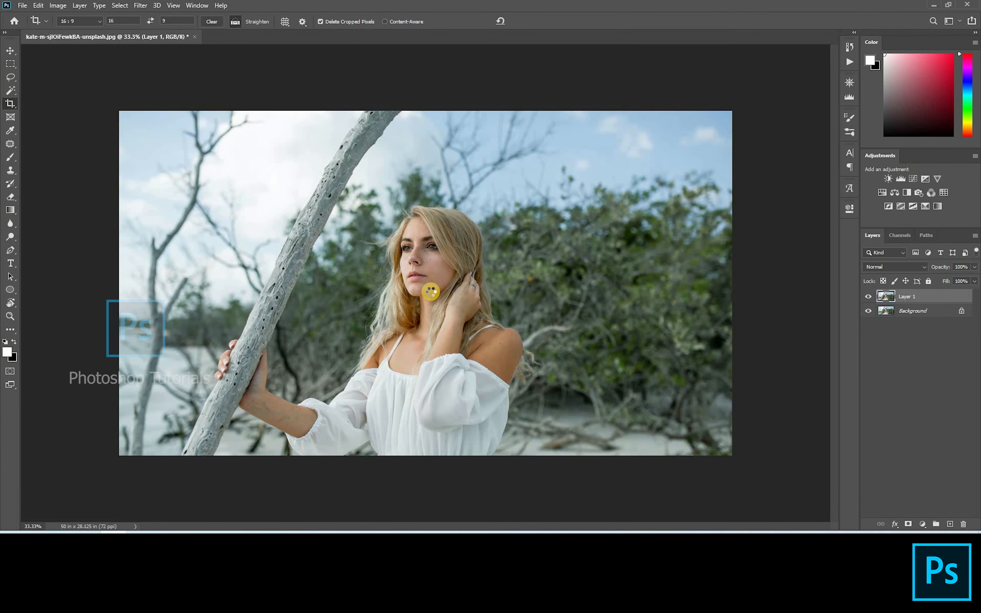
Open the Camera Raw filter on Layer 1 and set Highlights to -52 and Shadows to +41
{"action": "key", "text": "ctrl+shift+a"}
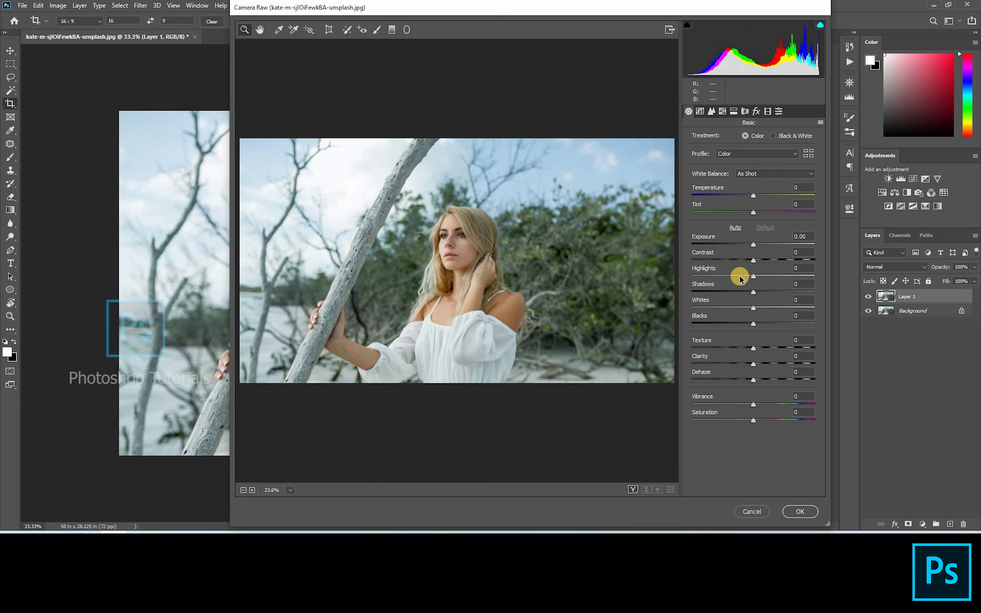
{"action": "mouse_move", "coordinate": [739, 278]}
{"action": "left_mouse_down"}
{"action": "mouse_move", "coordinate": [672, 276]}
{"action": "mouse_move", "coordinate": [720, 275]}
{"action": "left_mouse_up"}
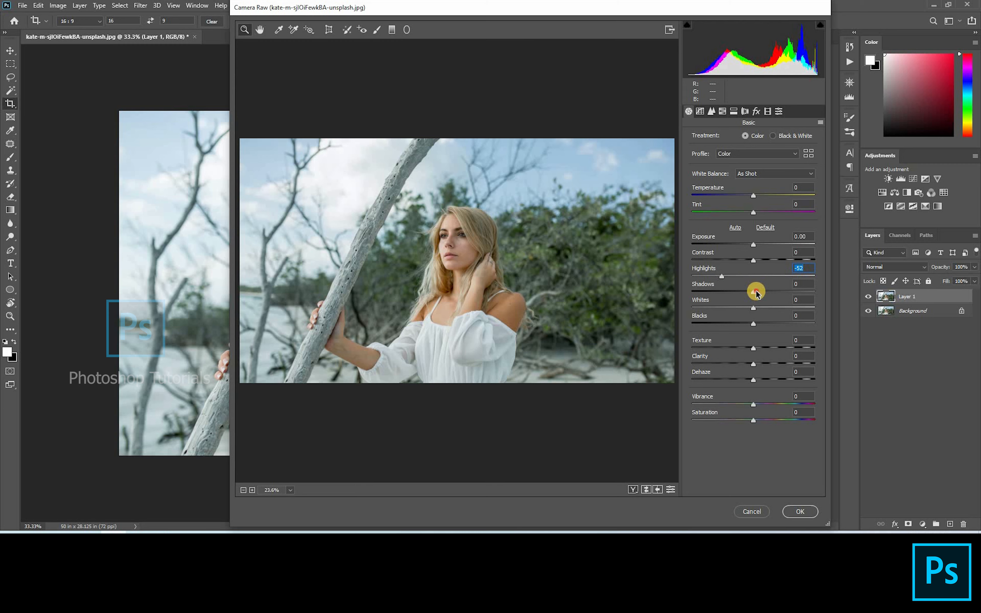
{"action": "left_click", "coordinate": [780, 291]}
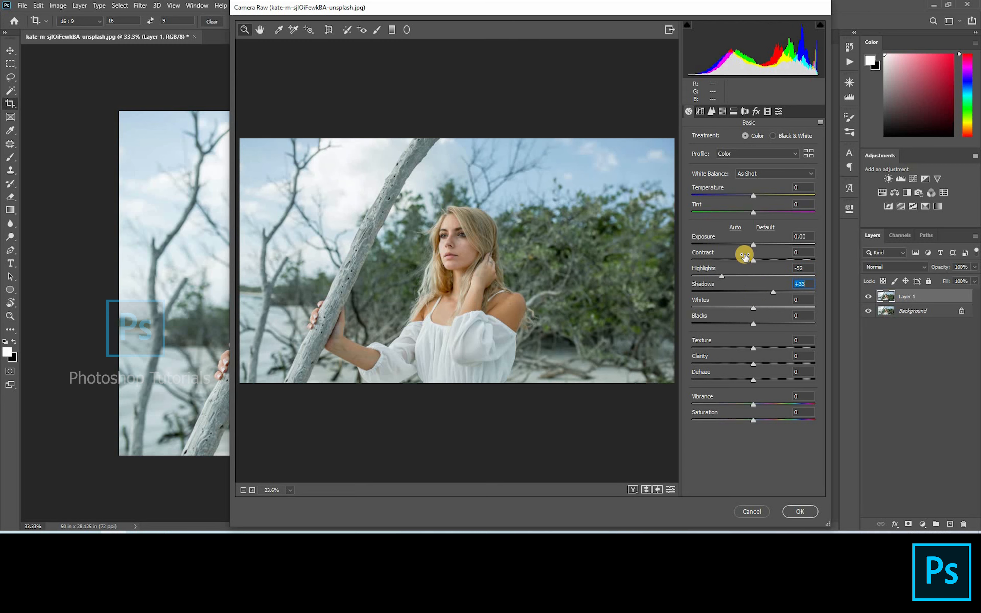
Lower the Exposure to -0.50 in the Basic adjustments, checking the effect on the face
{"action": "left_click_drag", "start_coordinate": [752, 248], "coordinate": [749, 246]}
{"action": "key", "text": "Down"}
{"action": "left_click", "coordinate": [496, 220]}
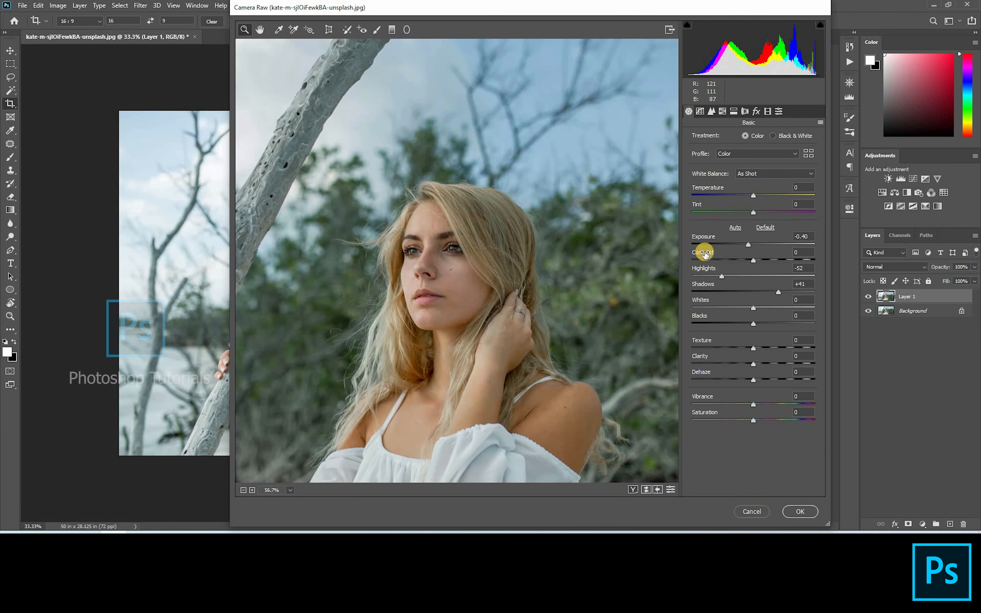
{"action": "left_click", "coordinate": [749, 247]}
{"action": "key", "text": "Down"}
{"action": "key", "text": "Down"}
{"action": "key", "text": "Down"}
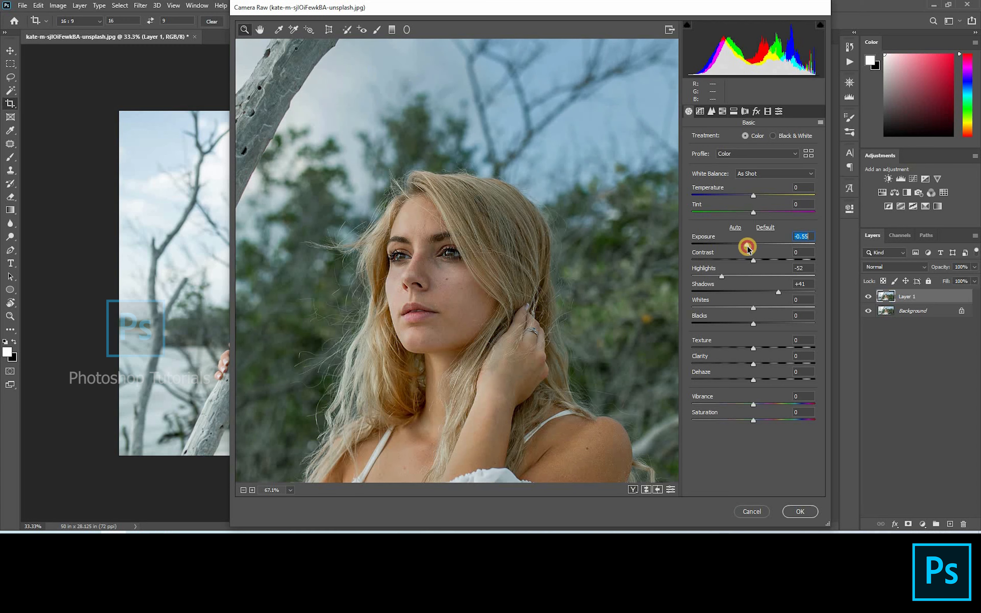
{"action": "left_click", "coordinate": [747, 246]}
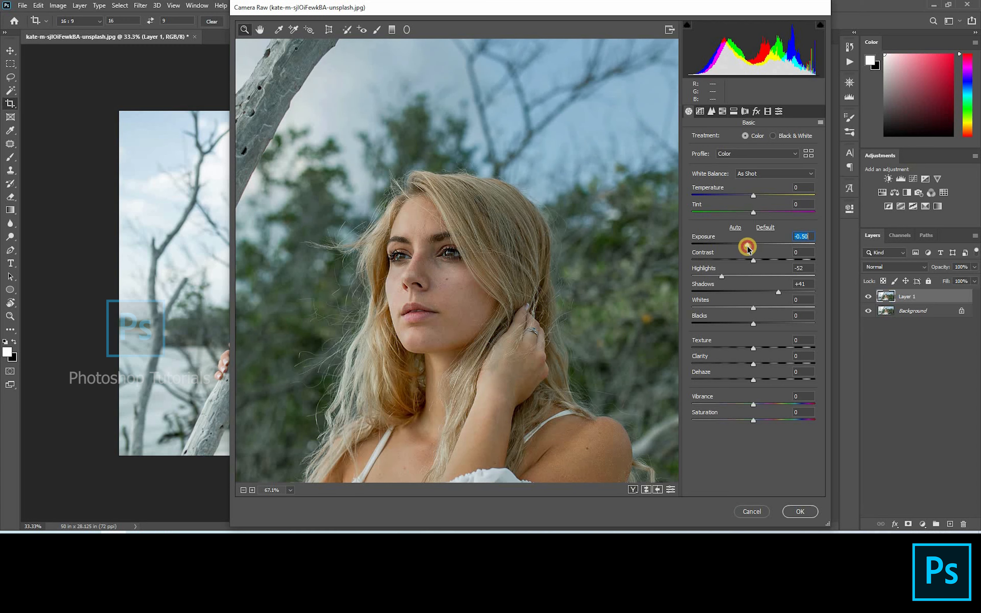
{"action": "key", "text": "ctrl+0"}
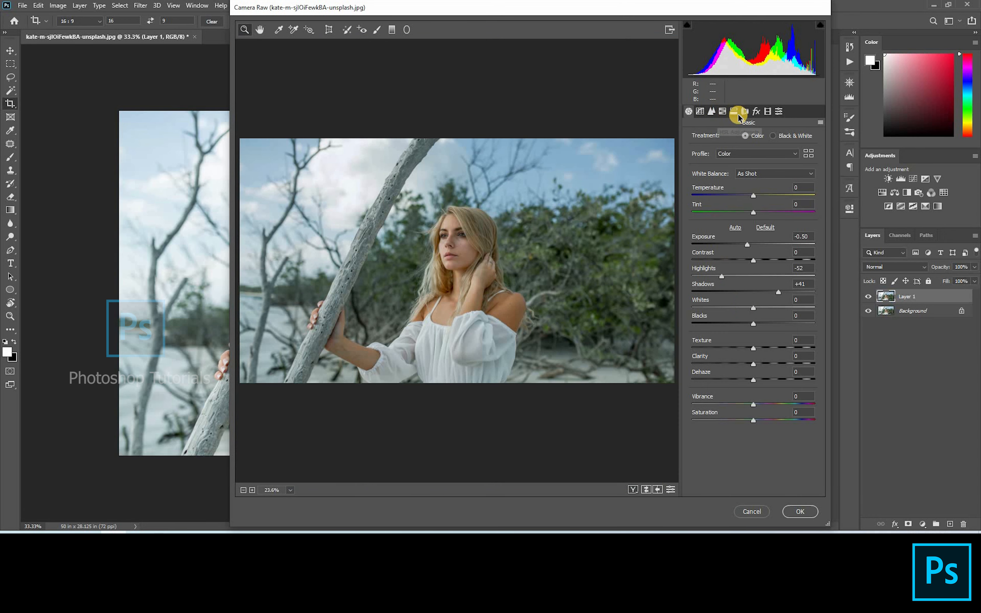
Shift the HSL hues: Greens and Aquas -100, Blues -53, Purples +4, Yellows -56 and Oranges -4
{"action": "left_click", "coordinate": [722, 114]}
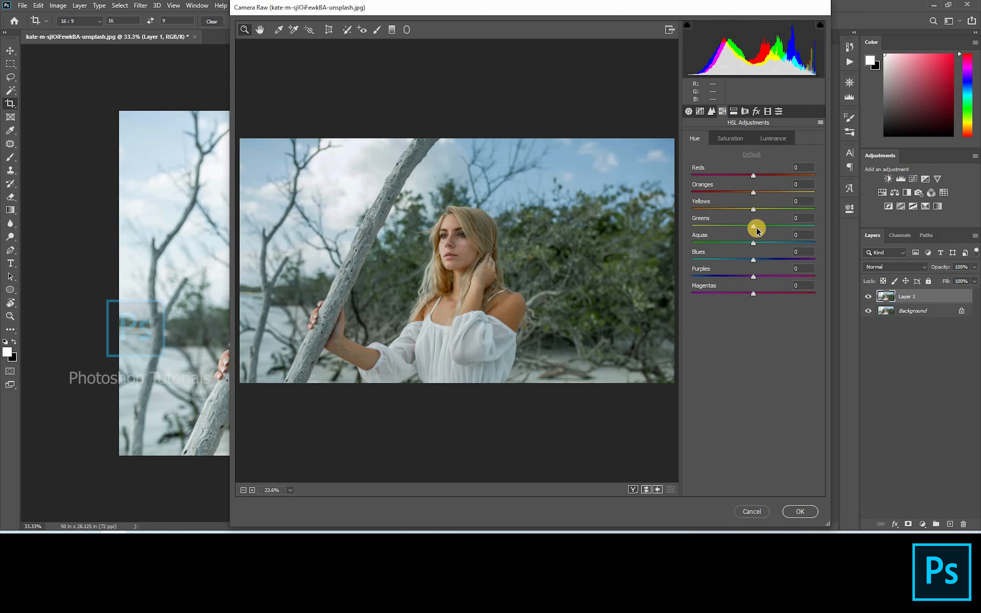
{"action": "left_click_drag", "start_coordinate": [704, 228], "coordinate": [661, 230]}
{"action": "left_click_drag", "start_coordinate": [751, 243], "coordinate": [681, 241]}
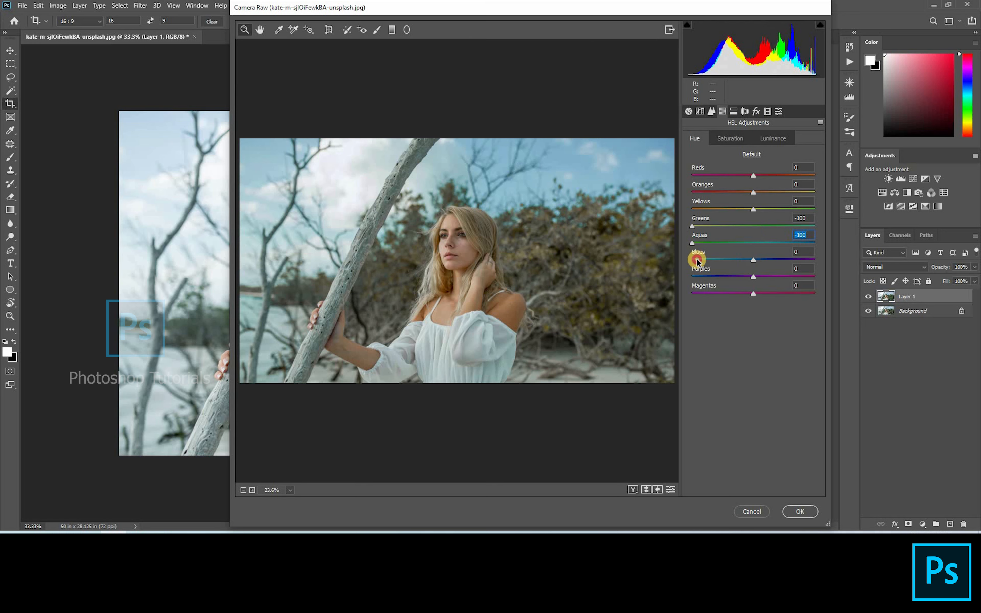
{"action": "left_click_drag", "start_coordinate": [689, 261], "coordinate": [743, 262]}
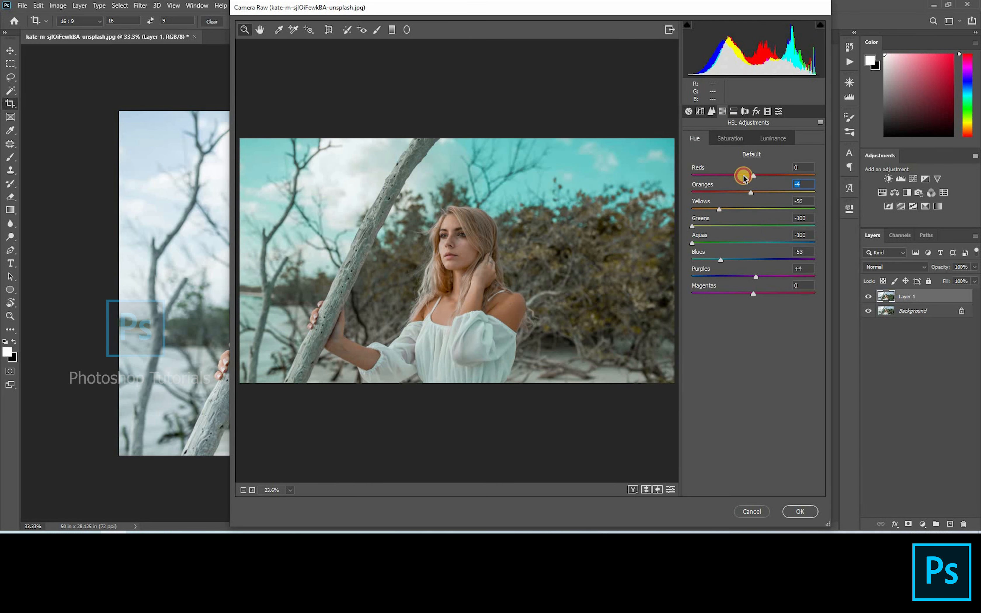
Set the Reds hue to -93 and the Yellows hue to -86 in the HSL adjustments
{"action": "left_click", "coordinate": [726, 176]}
{"action": "left_click_drag", "start_coordinate": [710, 183], "coordinate": [701, 213]}
{"action": "left_click_drag", "start_coordinate": [446, 227], "coordinate": [482, 223]}
{"action": "key", "text": "ctrl+0"}
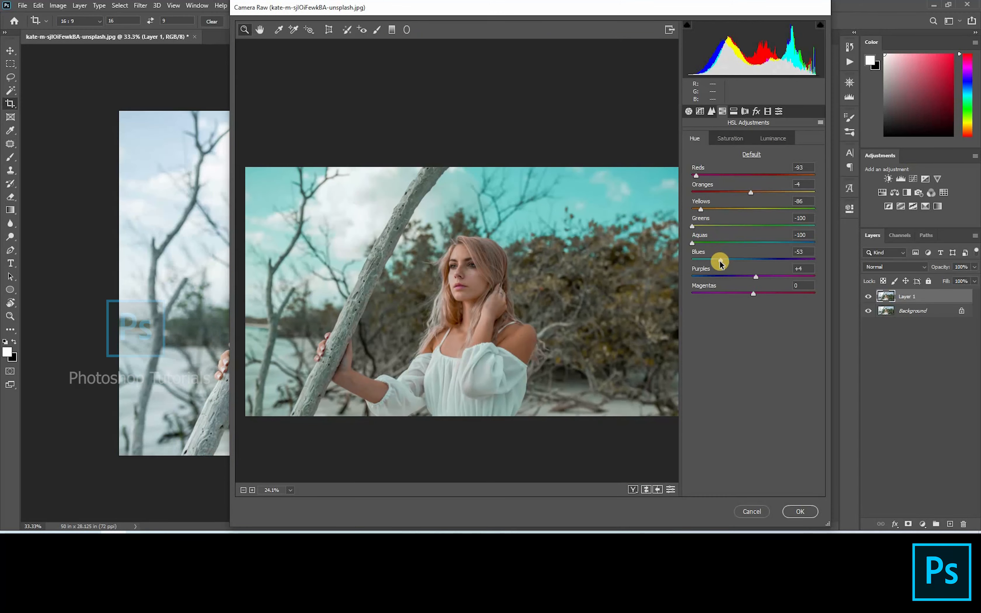
Shift the Blues hue slightly further toward aqua and apply the Camera Raw adjustments
{"action": "left_click_drag", "start_coordinate": [718, 259], "coordinate": [712, 259]}
{"action": "left_click", "coordinate": [737, 112]}
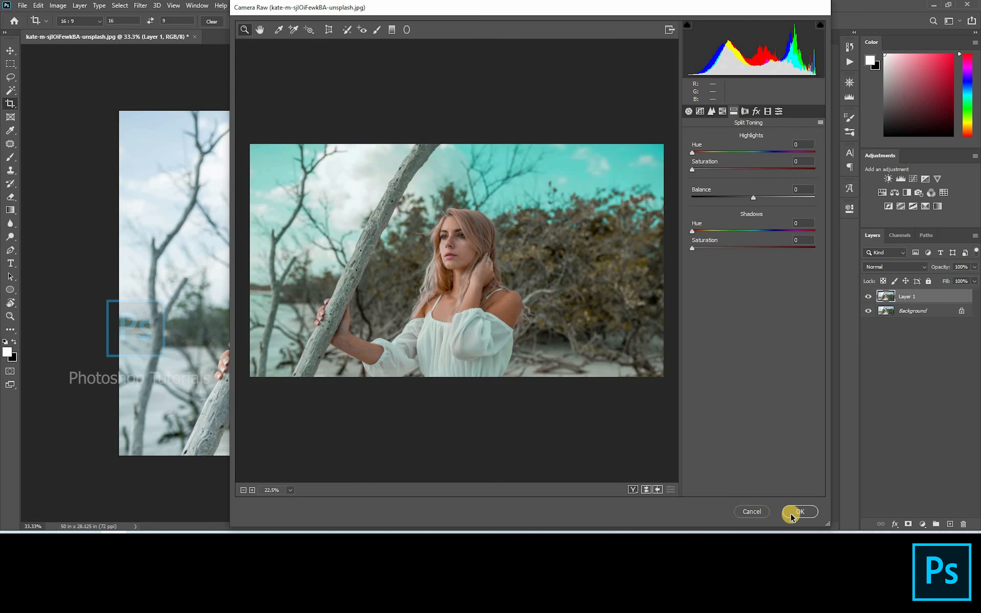
{"action": "left_click", "coordinate": [800, 512]}
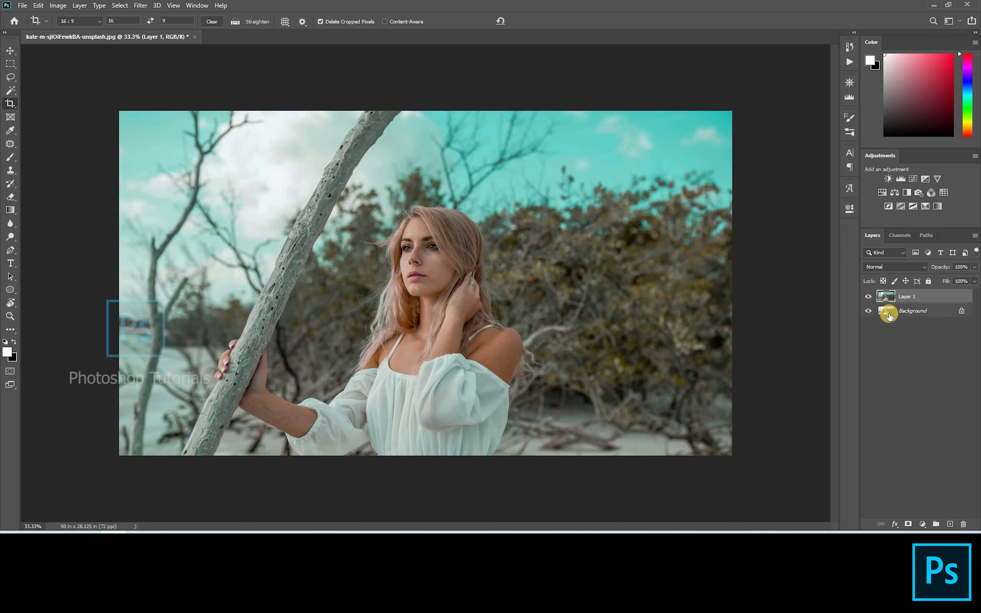
Duplicate the graded Layer 1 and choose the Healing Brush tool
{"action": "key", "text": "ctrl+j"}
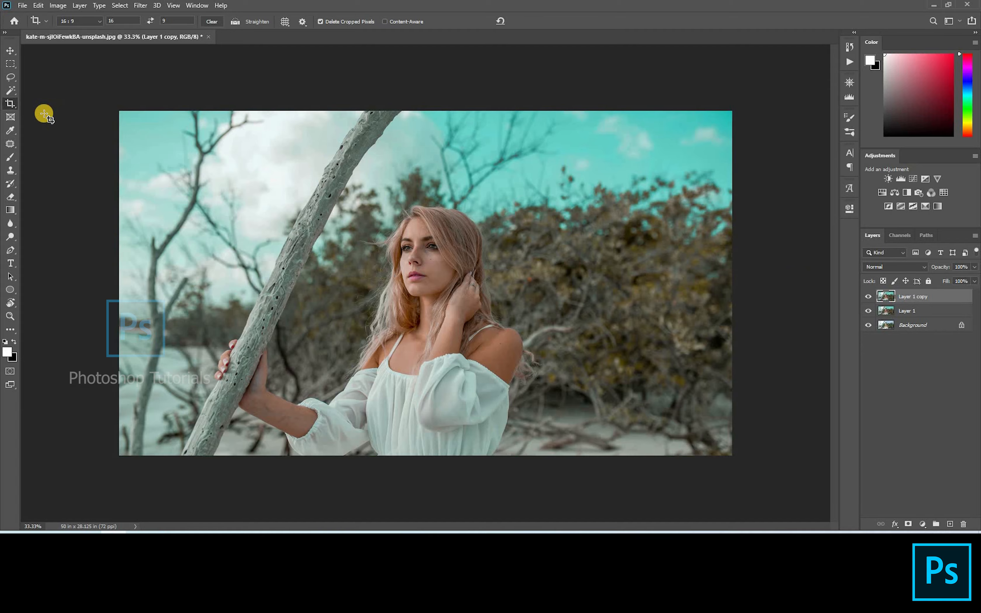
{"action": "left_click", "coordinate": [9, 142]}
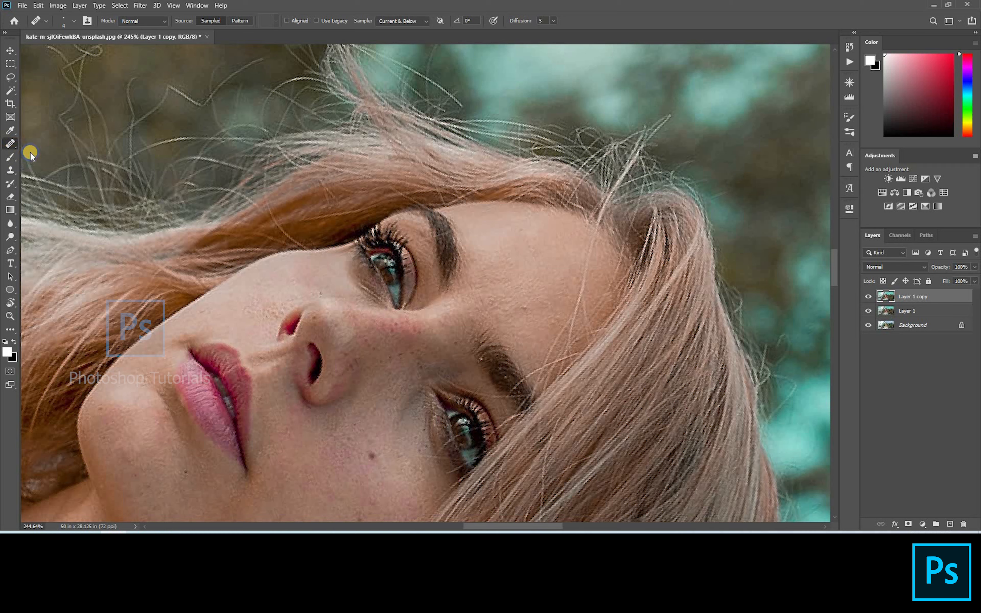
{"action": "right_click", "coordinate": [11, 143]}
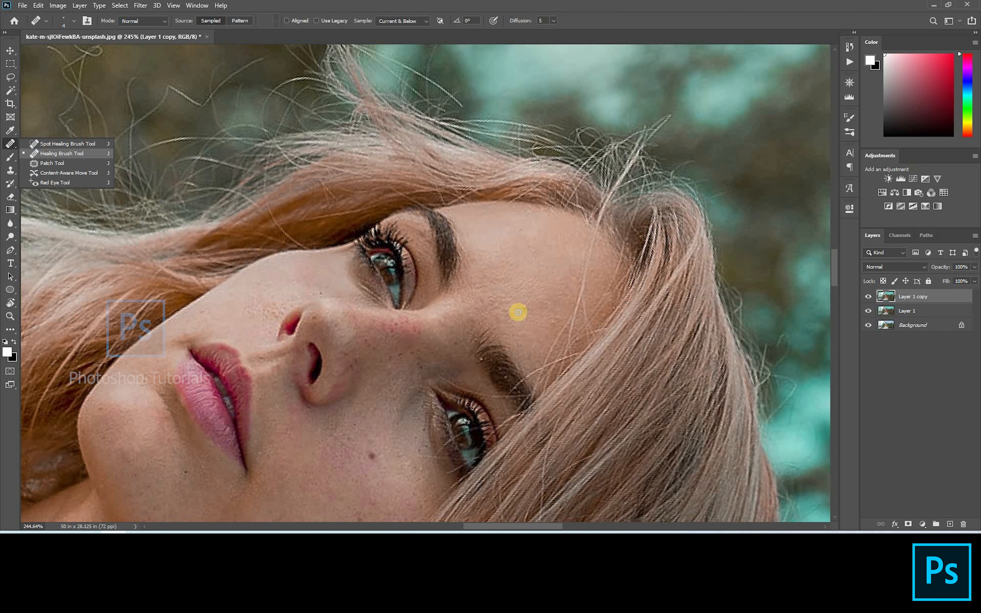
Add a new empty layer named Clean above the duplicated layer
{"action": "left_click", "coordinate": [954, 522]}
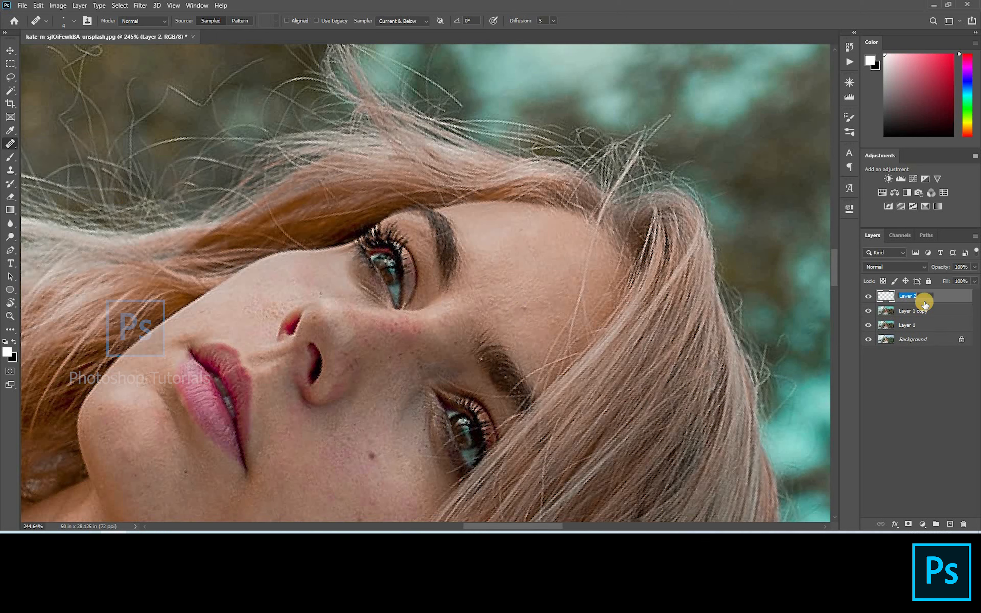
{"action": "type", "text": "Clean"}
{"action": "key", "text": "Return"}
On the Clean layer, heal the stray hairs on the forehead near the hairline, sampling clean skin nearby
{"action": "left_click", "coordinate": [586, 234], "text": "alt"}
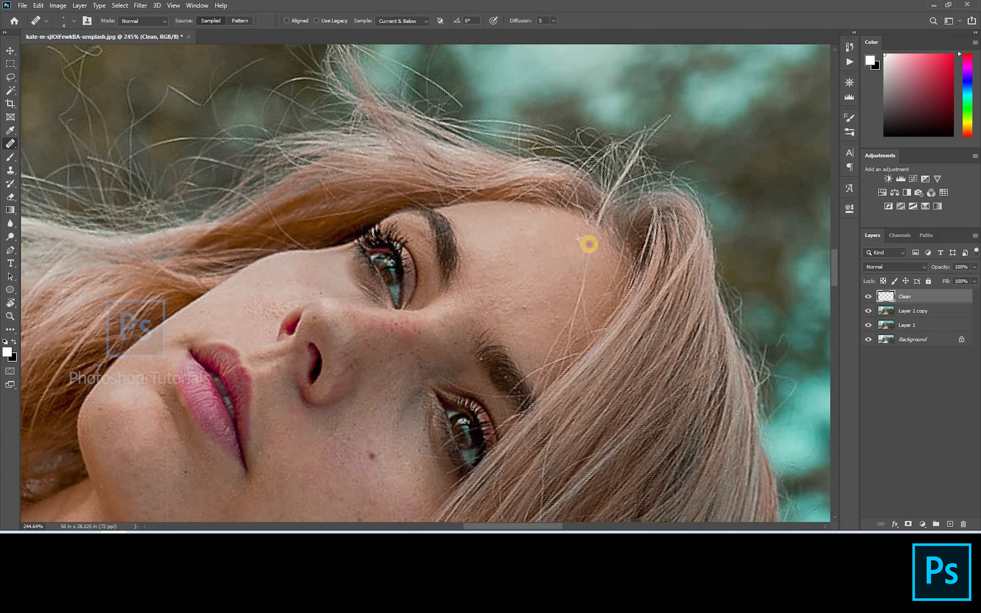
{"action": "left_click_drag", "start_coordinate": [587, 265], "coordinate": [580, 287]}
{"action": "scroll", "coordinate": [571, 226], "scroll_direction": "down", "scroll_amount": 3}
{"action": "key", "text": "alt"}
{"action": "left_click", "coordinate": [585, 229], "text": "alt"}
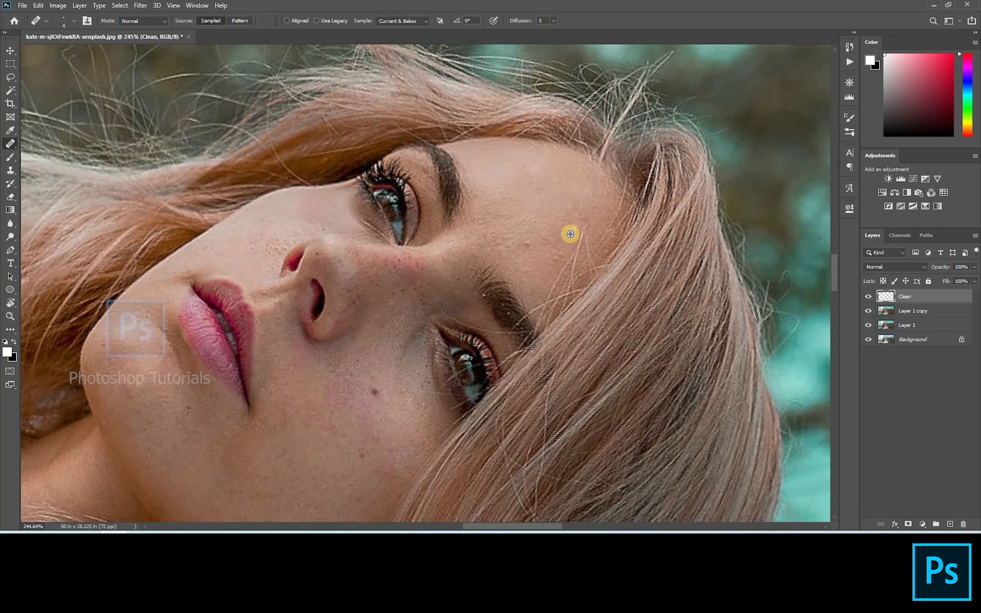
{"action": "left_click", "coordinate": [585, 223], "text": "alt"}
{"action": "left_click_drag", "start_coordinate": [588, 226], "coordinate": [591, 237]}
{"action": "left_click", "coordinate": [604, 219], "text": "alt"}
{"action": "left_click_drag", "start_coordinate": [621, 204], "coordinate": [616, 196]}
{"action": "left_click", "coordinate": [618, 199], "text": "alt"}
{"action": "mouse_move", "coordinate": [623, 196]}
{"action": "left_mouse_down"}
{"action": "mouse_move", "coordinate": [614, 228]}
{"action": "mouse_move", "coordinate": [608, 207]}
{"action": "mouse_move", "coordinate": [604, 230]}
{"action": "left_mouse_up"}
Heal the remaining stray hairs and blemishes on the forehead above the eyebrow by the parted hair
{"action": "left_click", "coordinate": [578, 249], "text": "alt"}
{"action": "left_click", "coordinate": [598, 236], "text": "alt"}
{"action": "mouse_move", "coordinate": [567, 262]}
{"action": "left_mouse_down"}
{"action": "mouse_move", "coordinate": [542, 275]}
{"action": "mouse_move", "coordinate": [559, 237]}
{"action": "mouse_move", "coordinate": [530, 243]}
{"action": "left_mouse_up"}
{"action": "left_click", "coordinate": [545, 265], "text": "alt"}
{"action": "left_click", "coordinate": [552, 261], "text": "alt"}
{"action": "left_click", "coordinate": [560, 274]}
{"action": "mouse_move", "coordinate": [560, 273]}
{"action": "left_mouse_down"}
{"action": "mouse_move", "coordinate": [576, 263]}
{"action": "mouse_move", "coordinate": [565, 229]}
{"action": "left_mouse_up"}
{"action": "mouse_move", "coordinate": [561, 290]}
{"action": "left_mouse_down"}
{"action": "mouse_move", "coordinate": [543, 306]}
{"action": "mouse_move", "coordinate": [560, 331]}
{"action": "mouse_move", "coordinate": [529, 300]}
{"action": "mouse_move", "coordinate": [557, 300]}
{"action": "mouse_move", "coordinate": [585, 213]}
{"action": "left_mouse_up"}
{"action": "left_click", "coordinate": [561, 240], "text": "alt"}
{"action": "left_click", "coordinate": [555, 262], "text": "alt"}
{"action": "left_click_drag", "start_coordinate": [550, 273], "coordinate": [514, 278]}
{"action": "left_click", "coordinate": [561, 278], "text": "alt"}
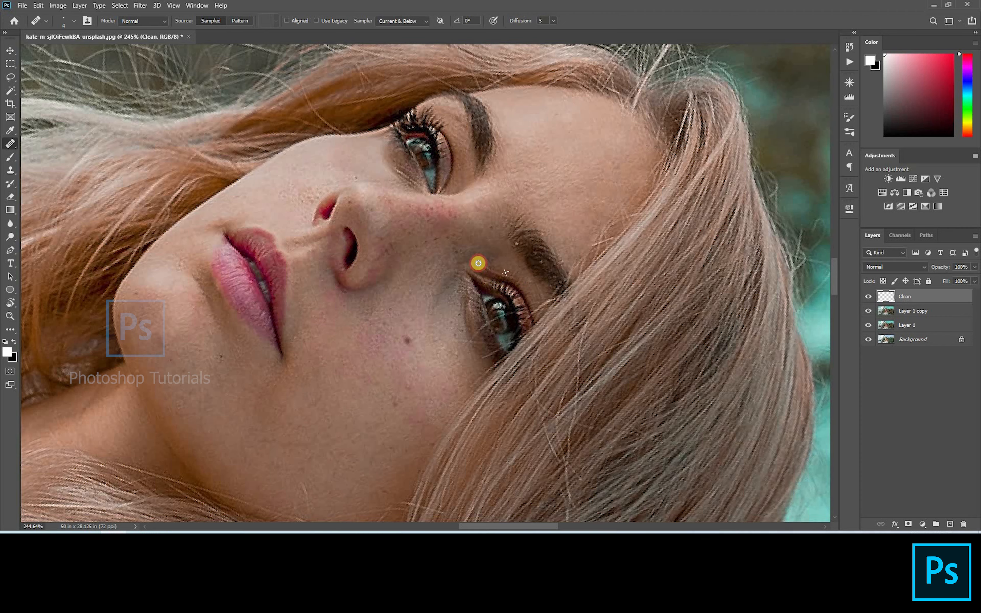
Heal the small marks around the eyelid and eye beside the long hair, resampling the adjacent skin
{"action": "left_click_drag", "start_coordinate": [468, 228], "coordinate": [540, 183]}
{"action": "mouse_move", "coordinate": [591, 293]}
{"action": "left_mouse_down"}
{"action": "mouse_move", "coordinate": [565, 263]}
{"action": "mouse_move", "coordinate": [523, 258]}
{"action": "mouse_move", "coordinate": [531, 249]}
{"action": "mouse_move", "coordinate": [523, 277]}
{"action": "mouse_move", "coordinate": [531, 269]}
{"action": "left_mouse_up"}
{"action": "left_click", "coordinate": [518, 259], "text": "alt"}
{"action": "left_click", "coordinate": [528, 284]}
{"action": "left_click", "coordinate": [507, 270], "text": "alt"}
{"action": "left_click", "coordinate": [518, 274], "text": "alt"}
{"action": "left_click", "coordinate": [531, 291], "text": "alt"}
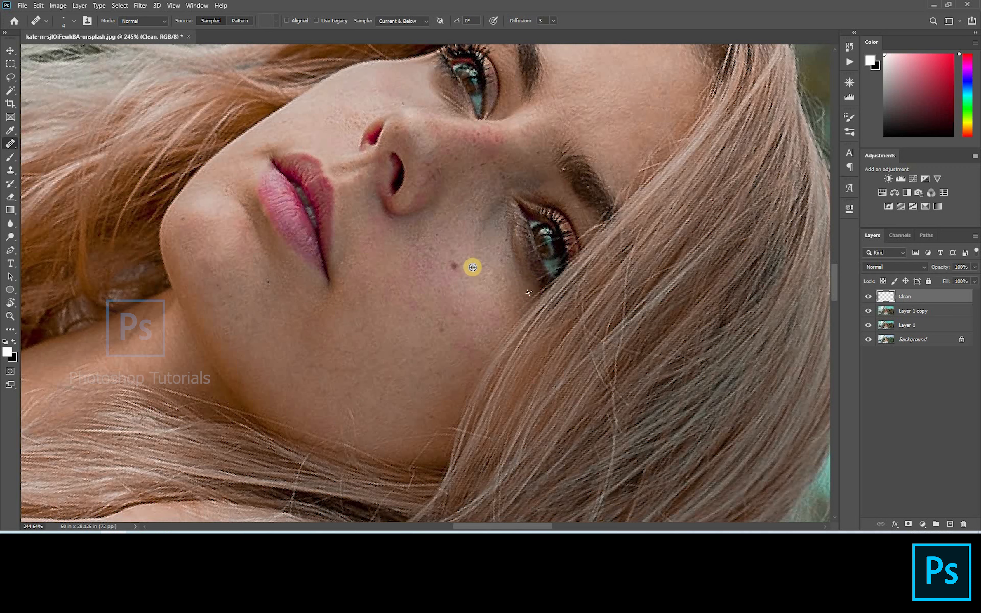
Heal the mole on the cheek and the dark spot below the corner of the mouth, sampling nearby skin
{"action": "left_click", "coordinate": [453, 266]}
{"action": "left_click_drag", "start_coordinate": [639, 177], "coordinate": [778, 173]}
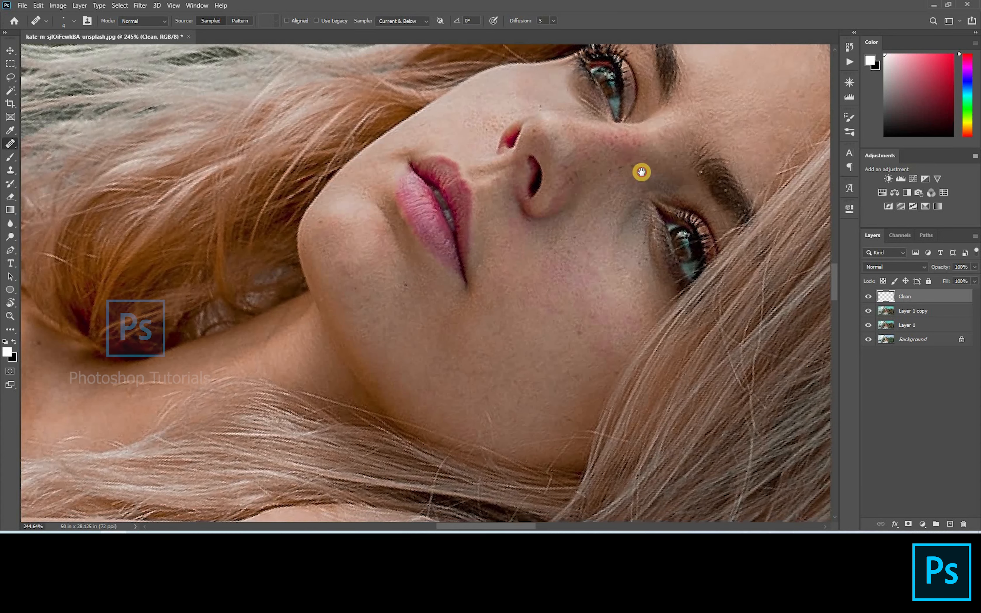
{"action": "left_click", "coordinate": [407, 279]}
{"action": "left_click", "coordinate": [388, 270], "text": "alt"}
{"action": "left_click", "coordinate": [324, 217], "text": "alt"}
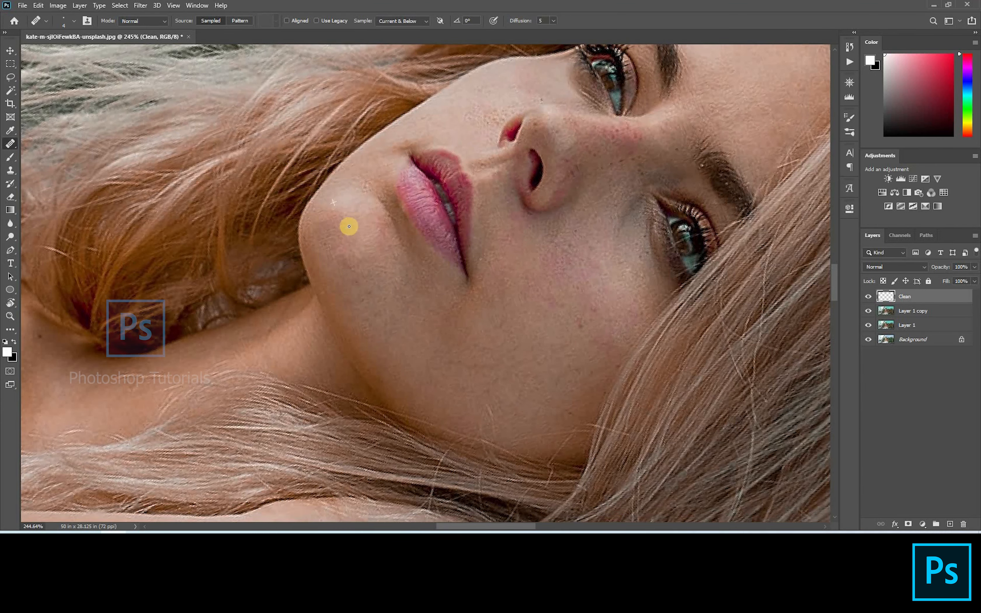
Enlarge the Healing Brush and remove the moles on the bare shoulder and upper arm, sampling adjacent skin
{"action": "scroll", "coordinate": [350, 225], "scroll_direction": "down", "scroll_amount": 8}
{"action": "scroll", "coordinate": [558, 347], "scroll_direction": "up", "scroll_amount": 4}
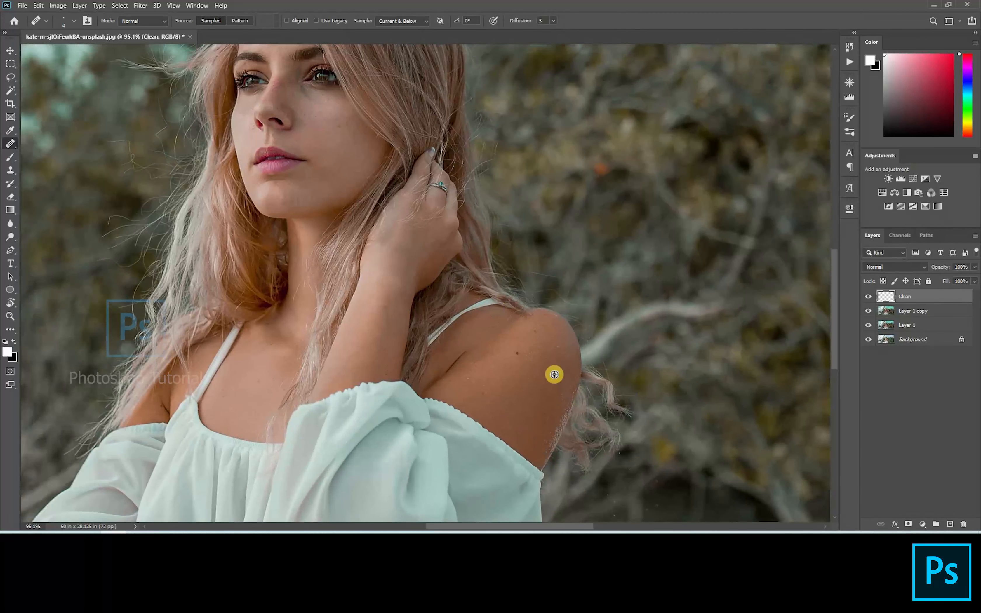
{"action": "left_click", "coordinate": [534, 331], "text": "alt"}
{"action": "key", "text": "]"}
{"action": "key", "text": "]"}
{"action": "key", "text": "]"}
{"action": "left_click", "coordinate": [491, 382], "text": "alt"}
{"action": "left_click", "coordinate": [484, 393]}
{"action": "left_click", "coordinate": [480, 387]}
Heal the spots across the upper chest and below the neck, sampling clean skin between them
{"action": "scroll", "coordinate": [105, 476], "scroll_direction": "up", "scroll_amount": 3}
{"action": "left_click", "coordinate": [408, 203], "text": "alt"}
{"action": "left_click", "coordinate": [423, 245]}
{"action": "left_click", "coordinate": [408, 203], "text": "alt"}
{"action": "left_click", "coordinate": [412, 239]}
{"action": "left_click", "coordinate": [445, 224], "text": "alt"}
{"action": "left_click", "coordinate": [411, 240]}
{"action": "left_click", "coordinate": [411, 300]}
{"action": "left_click", "coordinate": [434, 324]}
{"action": "left_click", "coordinate": [387, 342]}
{"action": "left_click", "coordinate": [416, 326]}
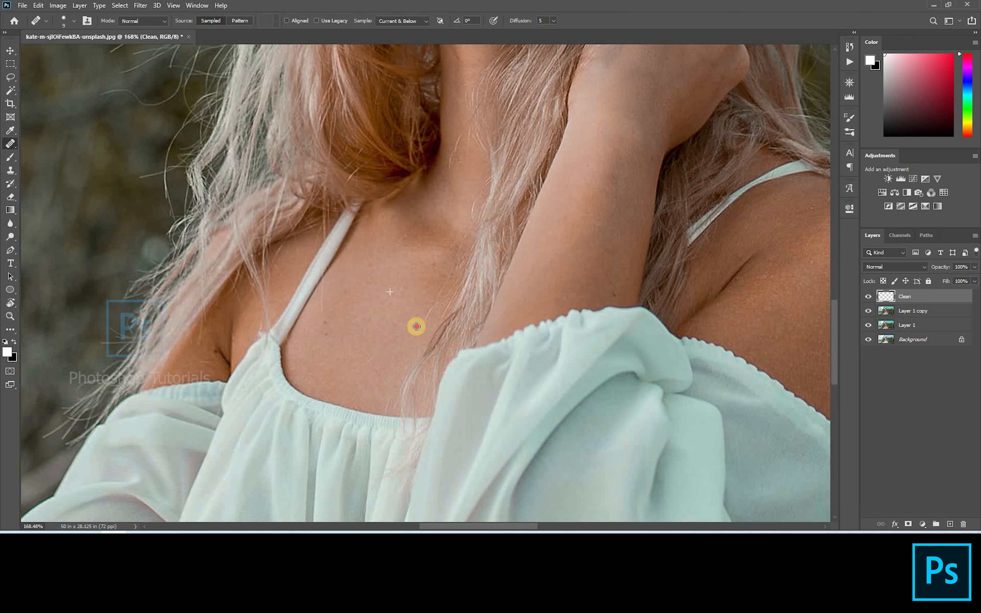
Heal the remaining marks on the chest beside the strap and on the raised forearm
{"action": "left_click_drag", "start_coordinate": [324, 285], "coordinate": [324, 343]}
{"action": "left_click", "coordinate": [615, 284], "text": "alt"}
{"action": "left_click", "coordinate": [596, 285]}
{"action": "scroll", "coordinate": [503, 184], "scroll_direction": "down", "scroll_amount": 5}
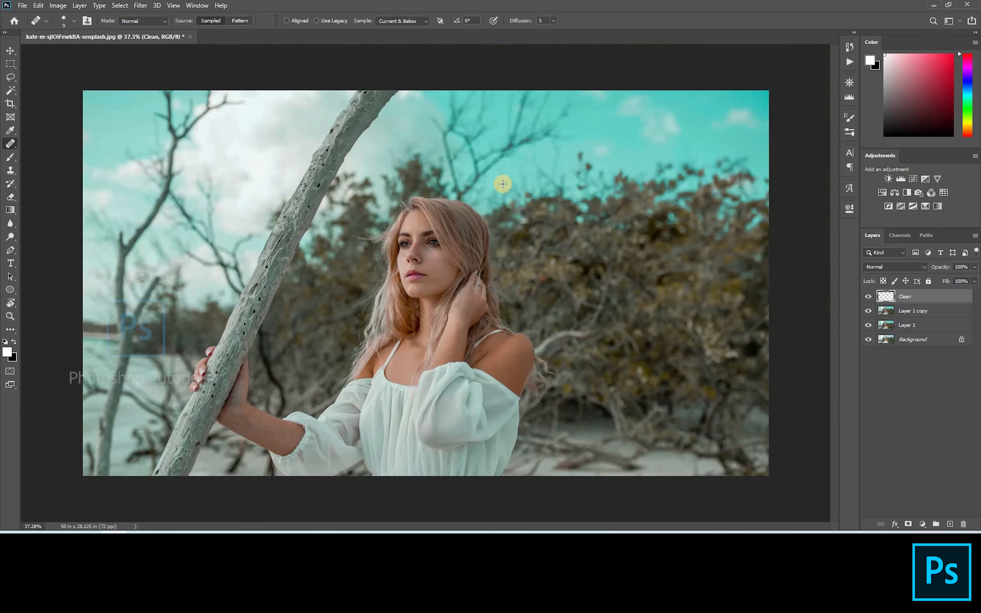
{"action": "scroll", "coordinate": [503, 184], "scroll_direction": "up", "scroll_amount": 1}
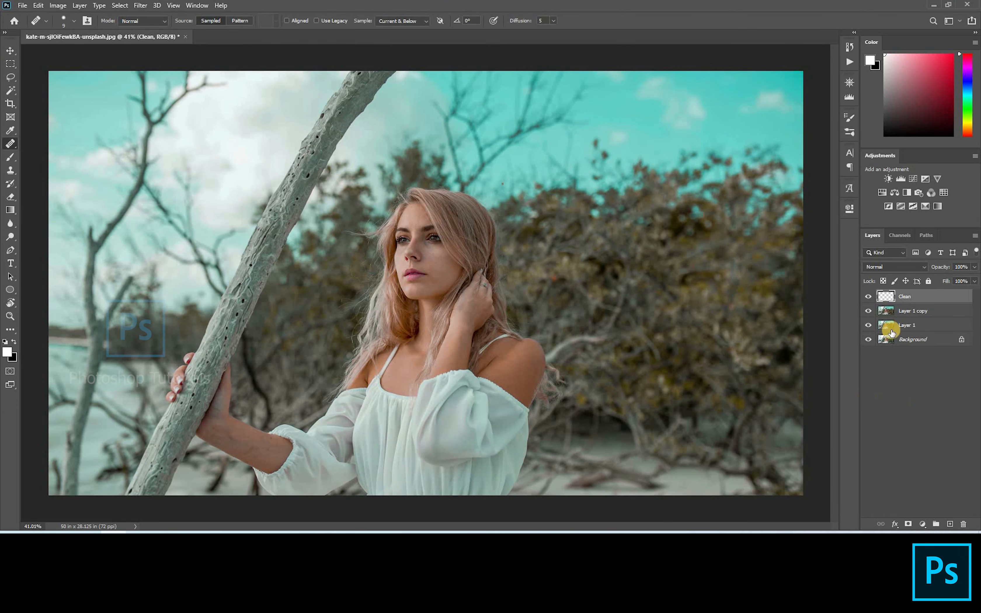
Add a Selective Color adjustment above Clean and set Reds to Cyan -41, Magenta -19, Yellow +5, Black +20
{"action": "key", "text": "v"}
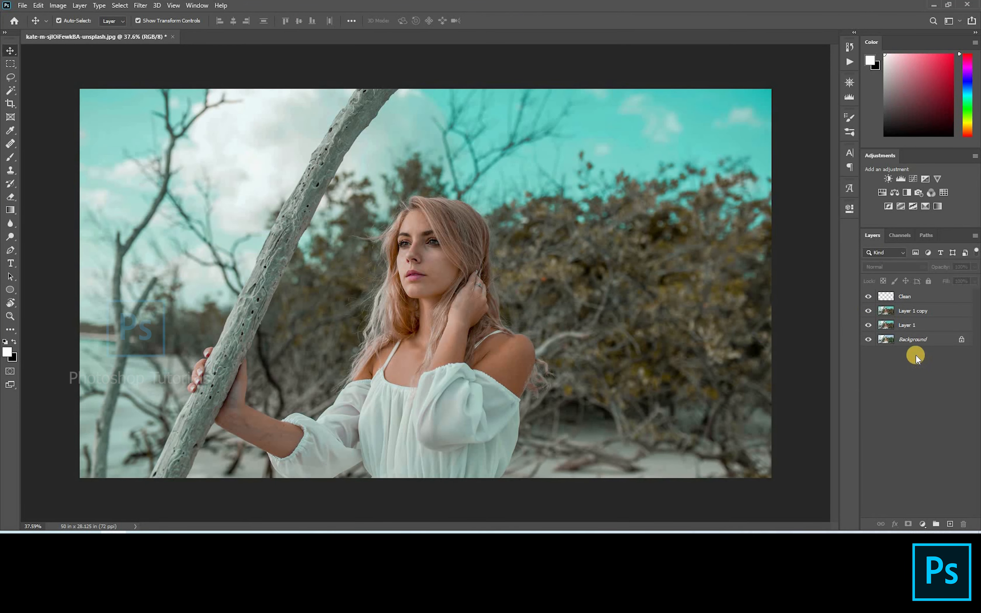
{"action": "left_click", "coordinate": [917, 297]}
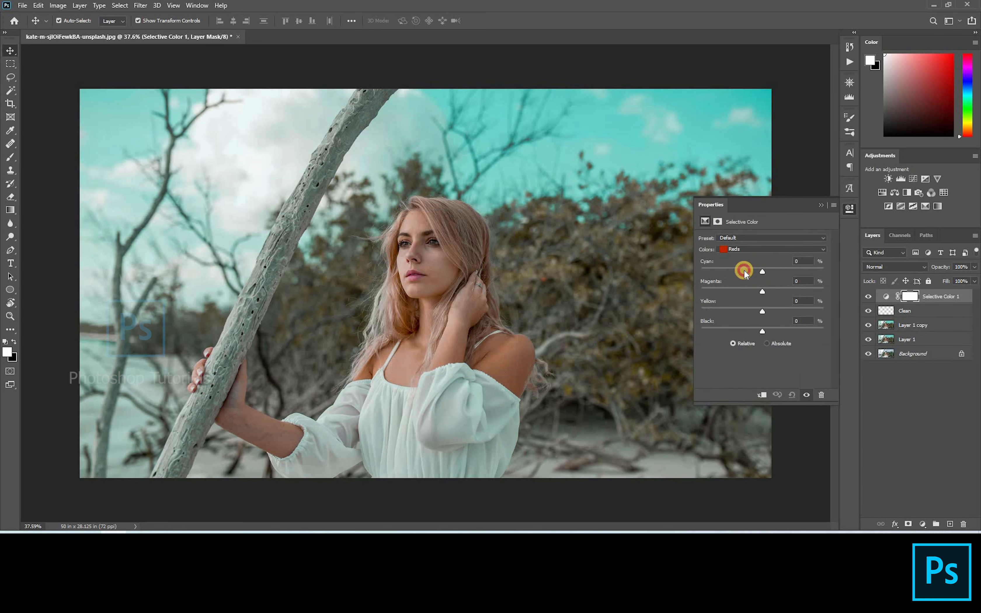
{"action": "left_click_drag", "start_coordinate": [736, 271], "coordinate": [760, 337]}
{"action": "left_click", "coordinate": [775, 328]}
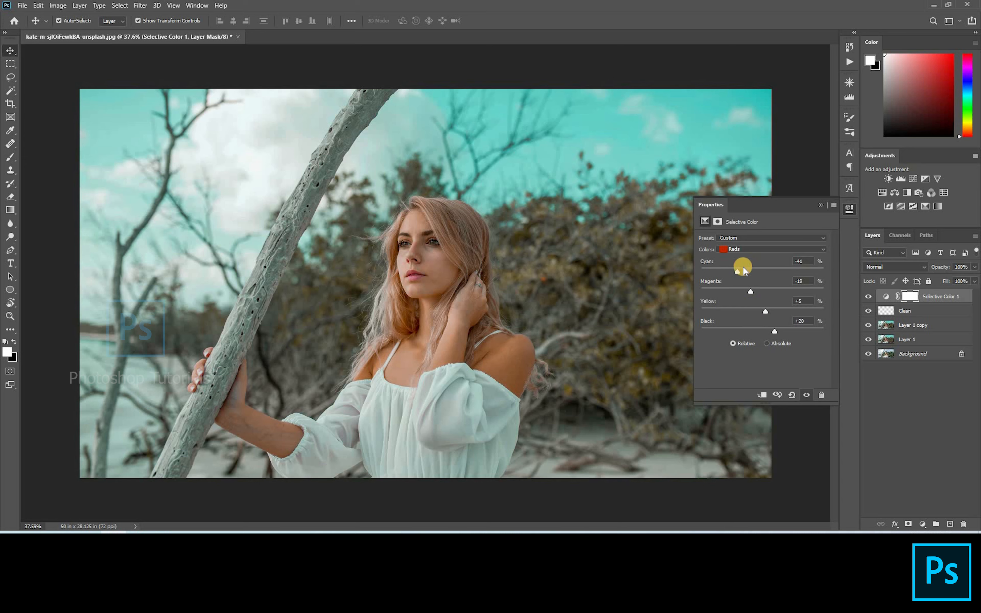
Adjust the Yellows in Selective Color to Cyan -49, Magenta -29, Yellow +13 and Black +32
{"action": "left_click", "coordinate": [770, 250]}
{"action": "left_click", "coordinate": [753, 268]}
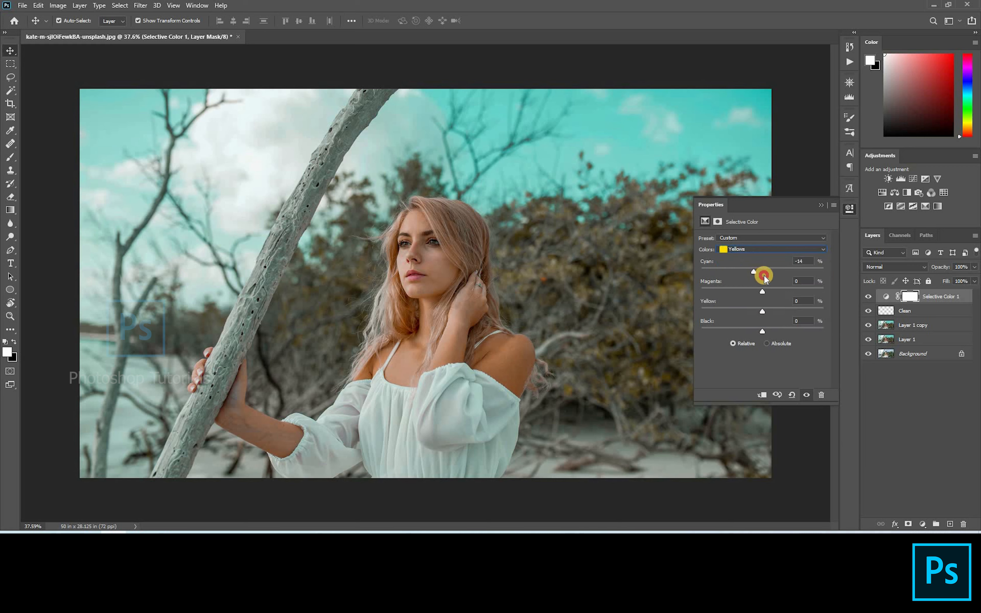
{"action": "left_click_drag", "start_coordinate": [765, 292], "coordinate": [775, 318]}
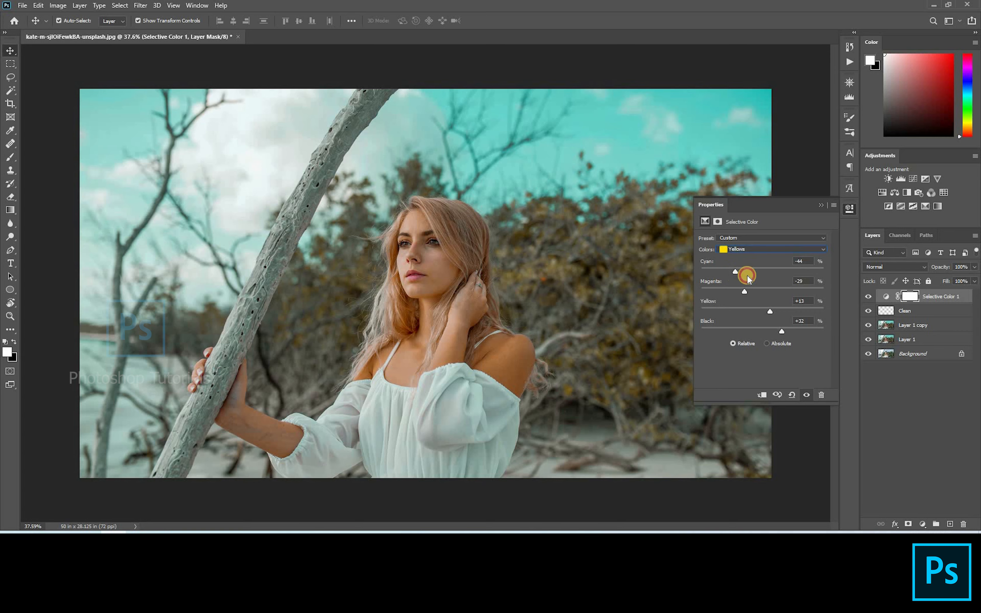
{"action": "left_click_drag", "start_coordinate": [747, 279], "coordinate": [749, 279]}
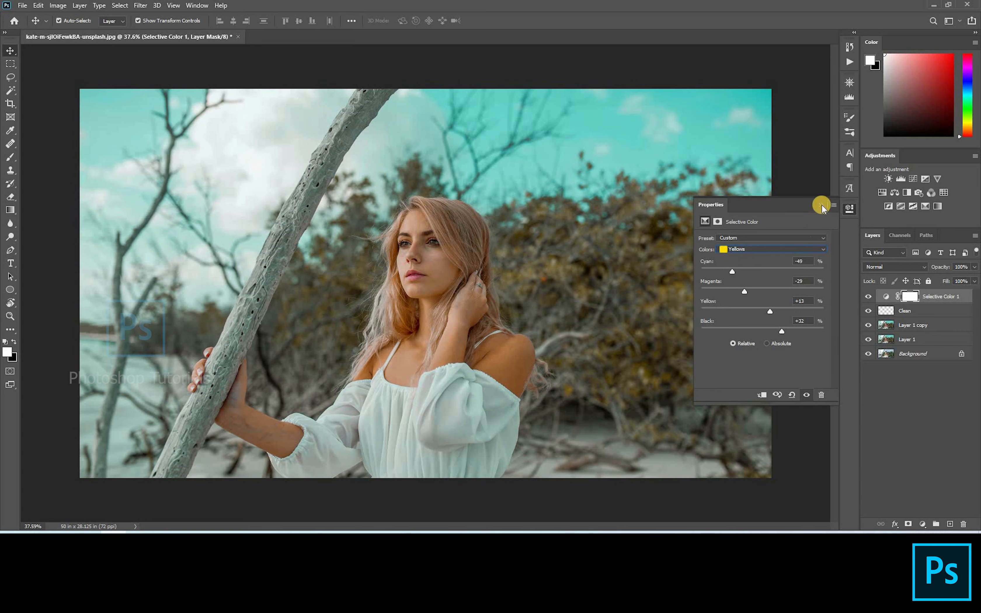
Compare the image with and without the Selective Color adjustment and rename that adjustment layer Tone
{"action": "left_click", "coordinate": [862, 294]}
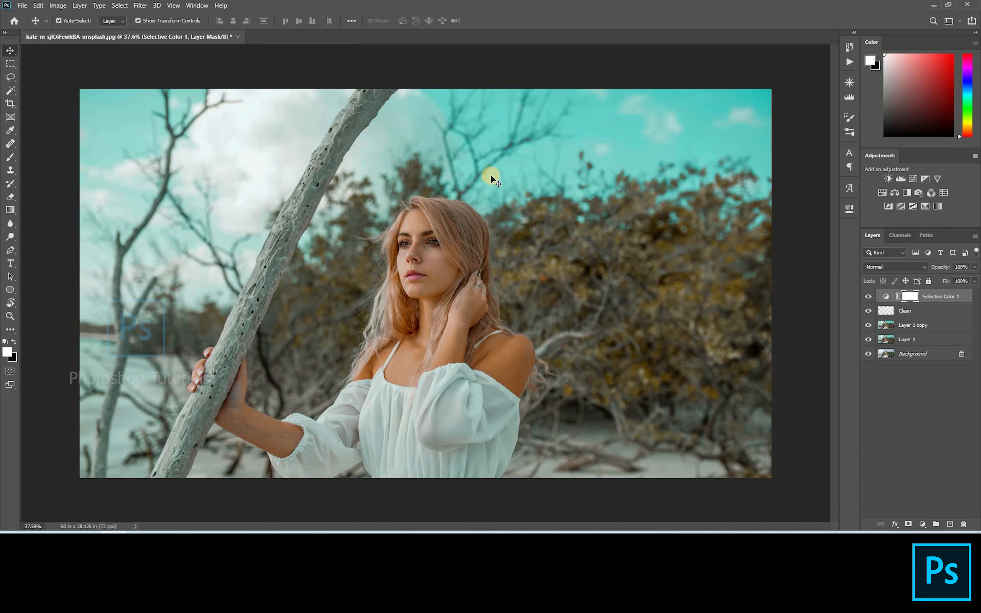
{"action": "scroll", "coordinate": [420, 227], "scroll_direction": "up", "scroll_amount": 12}
{"action": "scroll", "coordinate": [420, 227], "scroll_direction": "down", "scroll_amount": 12}
{"action": "scroll", "coordinate": [419, 227], "scroll_direction": "up", "scroll_amount": 1}
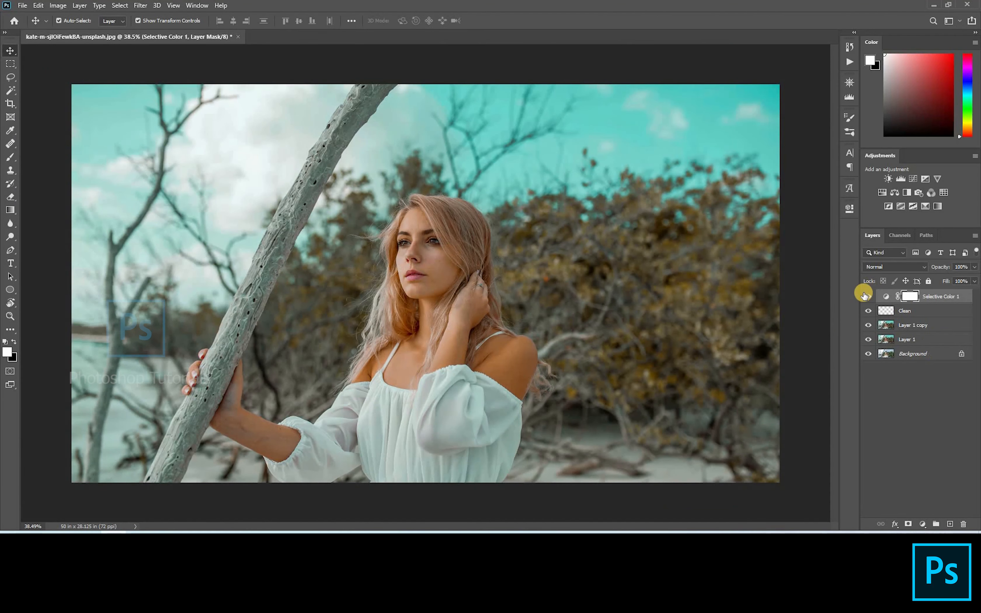
{"action": "left_click", "coordinate": [862, 295]}
{"action": "double_click", "coordinate": [955, 297]}
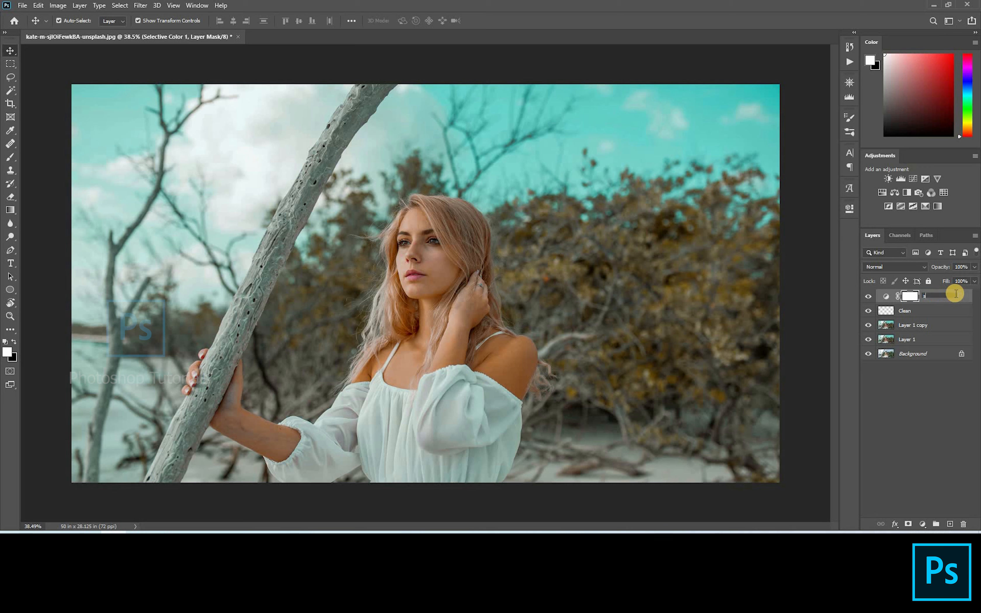
{"action": "type", "text": "Tone"}
{"action": "left_click", "coordinate": [917, 394]}
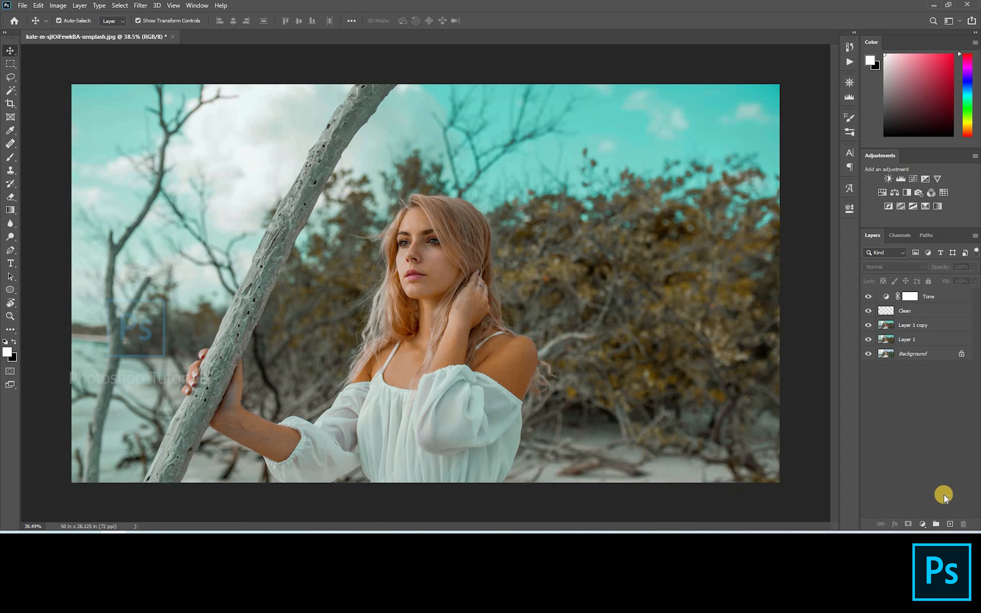
Add a new layer above Tone and fill it with 50% Gray in Normal mode at 100% opacity
{"action": "left_click", "coordinate": [951, 524]}
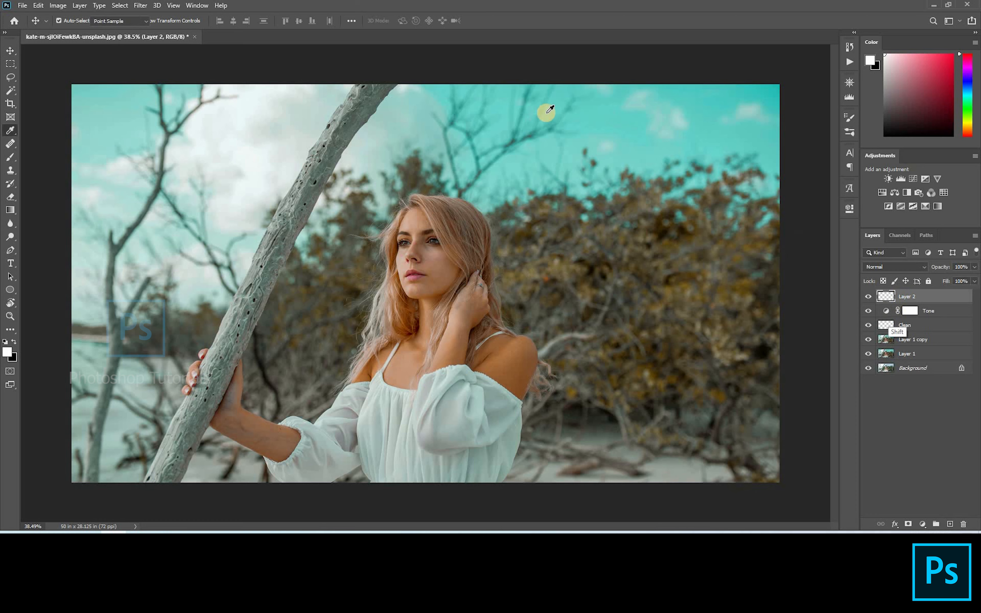
{"action": "key", "text": "shift+F5"}
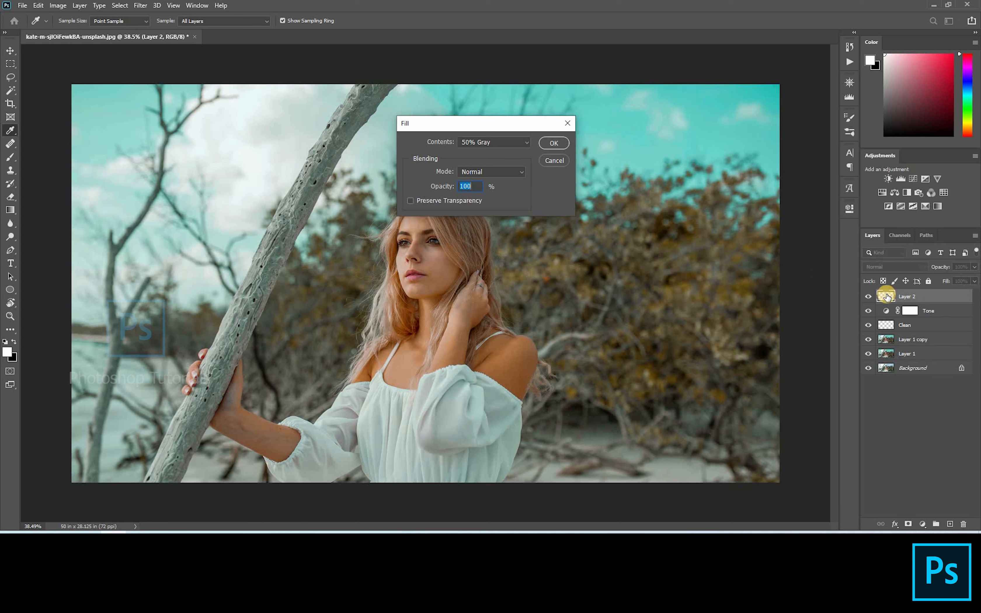
{"action": "key", "text": "Return"}
{"action": "key", "text": "v"}
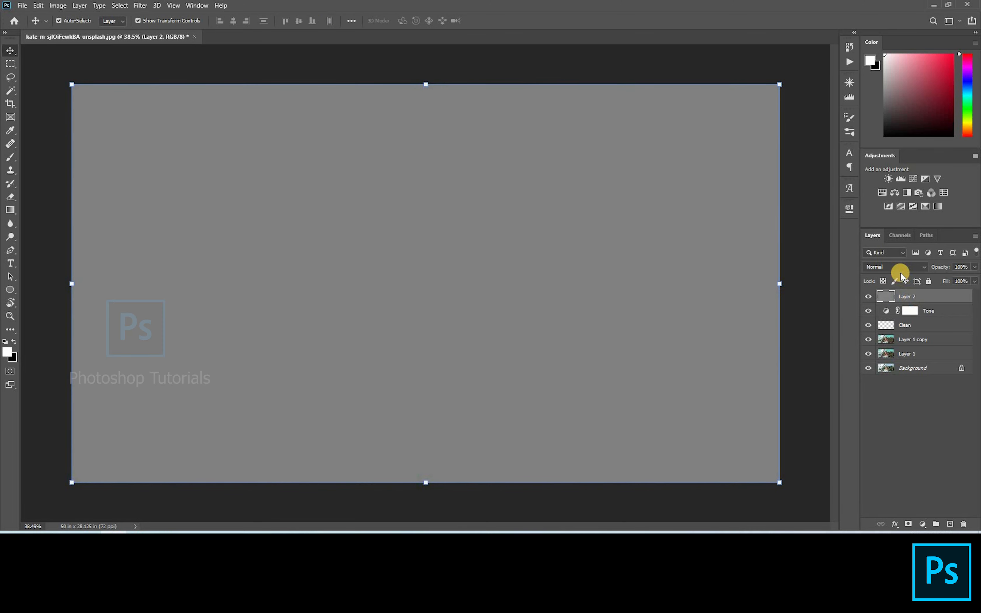
Rename the gray layer Local Dodge and Burn and set its blend mode to Soft Light
{"action": "type", "text": "Local Dodge and Burn"}
{"action": "key", "text": "Return"}
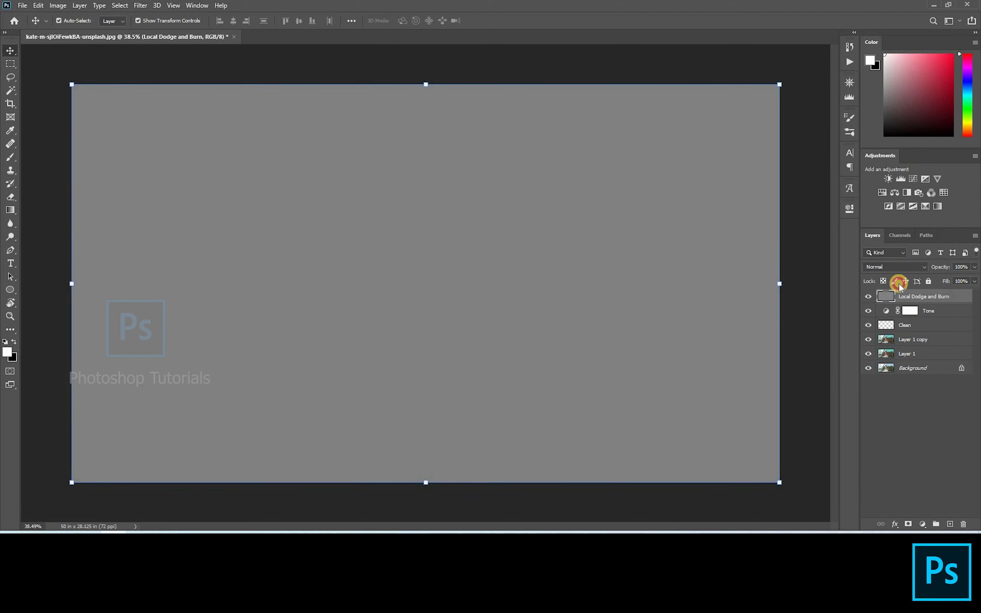
{"action": "left_click", "coordinate": [894, 267]}
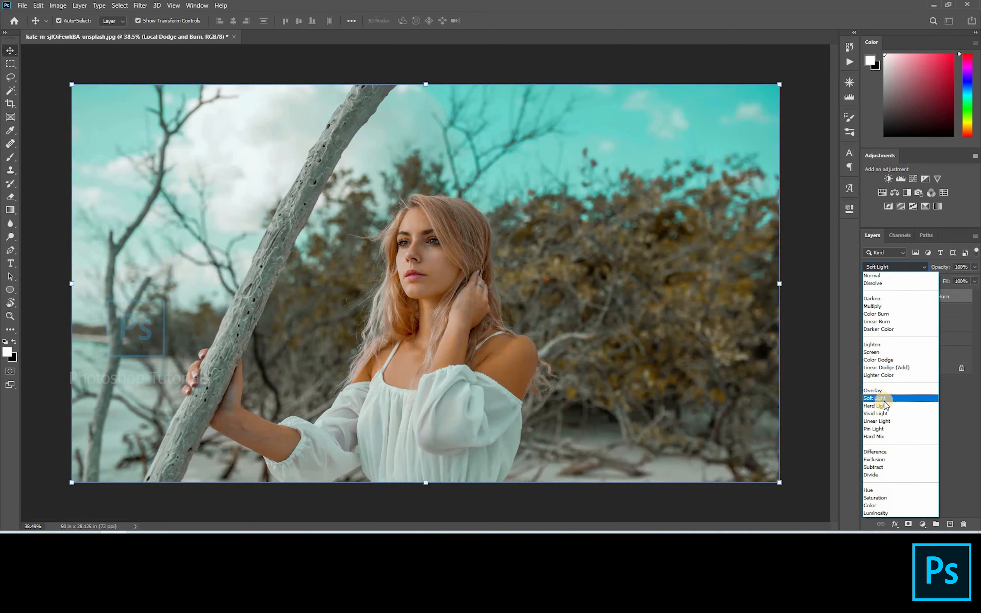
{"action": "key", "text": "Return"}
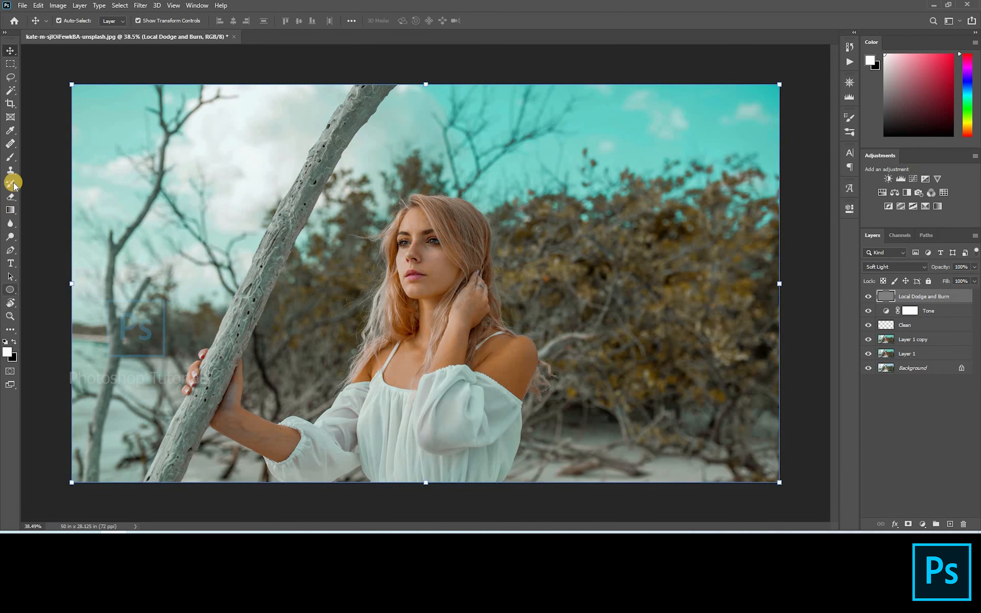
Set the Brush to 1% flow and paint white over the forehead to lighten it
{"action": "left_click", "coordinate": [11, 157]}
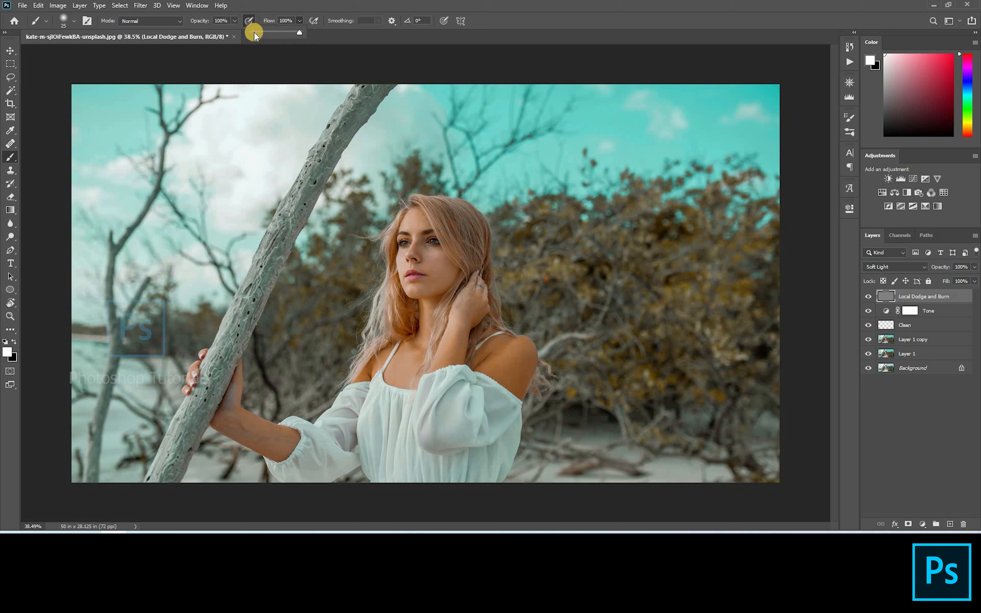
{"action": "left_click_drag", "start_coordinate": [254, 33], "coordinate": [236, 40]}
{"action": "left_click_drag", "start_coordinate": [284, 66], "coordinate": [287, 57]}
{"action": "left_click", "coordinate": [534, 246]}
{"action": "scroll", "coordinate": [402, 222], "scroll_direction": "up", "scroll_amount": 10}
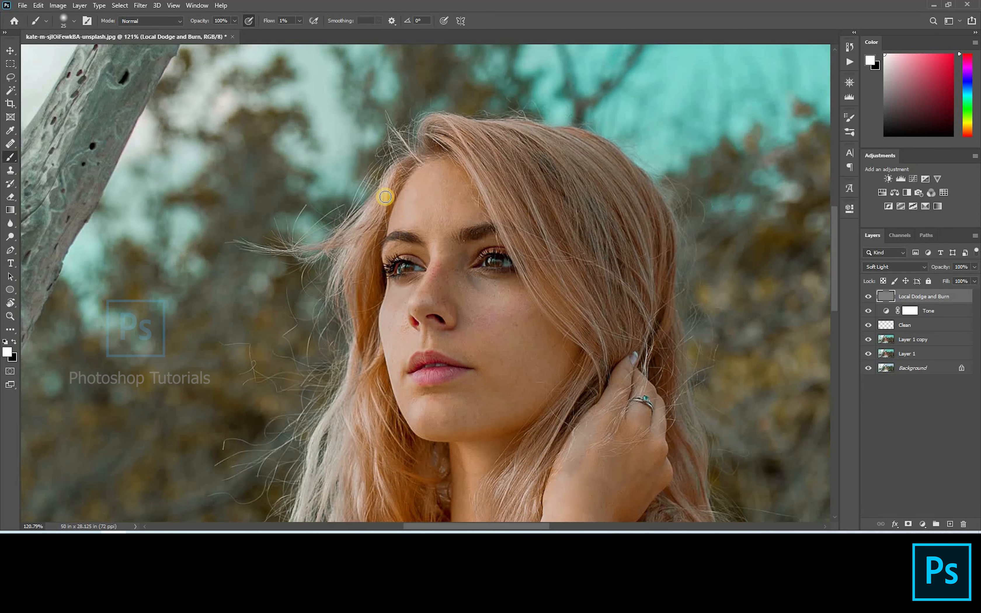
{"action": "key", "text": "bracketright"}
{"action": "mouse_move", "coordinate": [425, 179]}
{"action": "left_mouse_down"}
{"action": "mouse_move", "coordinate": [406, 219]}
{"action": "mouse_move", "coordinate": [428, 183]}
{"action": "mouse_move", "coordinate": [440, 193]}
{"action": "mouse_move", "coordinate": [400, 218]}
{"action": "mouse_move", "coordinate": [423, 175]}
{"action": "left_mouse_up"}
{"action": "mouse_move", "coordinate": [445, 178]}
{"action": "left_mouse_down"}
{"action": "mouse_move", "coordinate": [418, 175]}
{"action": "mouse_move", "coordinate": [393, 231]}
{"action": "mouse_move", "coordinate": [458, 227]}
{"action": "left_mouse_up"}
Lighten the bridge, tip and side of the nose with a white brush of about 15 px
{"action": "key", "text": "bracketleft"}
{"action": "key", "text": "bracketleft"}
{"action": "key", "text": "bracketleft"}
{"action": "key", "text": "bracketleft"}
{"action": "mouse_move", "coordinate": [419, 297]}
{"action": "left_mouse_down"}
{"action": "mouse_move", "coordinate": [430, 276]}
{"action": "mouse_move", "coordinate": [416, 304]}
{"action": "mouse_move", "coordinate": [435, 243]}
{"action": "mouse_move", "coordinate": [418, 301]}
{"action": "mouse_move", "coordinate": [436, 248]}
{"action": "mouse_move", "coordinate": [419, 296]}
{"action": "mouse_move", "coordinate": [427, 278]}
{"action": "left_mouse_up"}
{"action": "key", "text": "bracketright"}
{"action": "left_click_drag", "start_coordinate": [444, 312], "coordinate": [438, 310]}
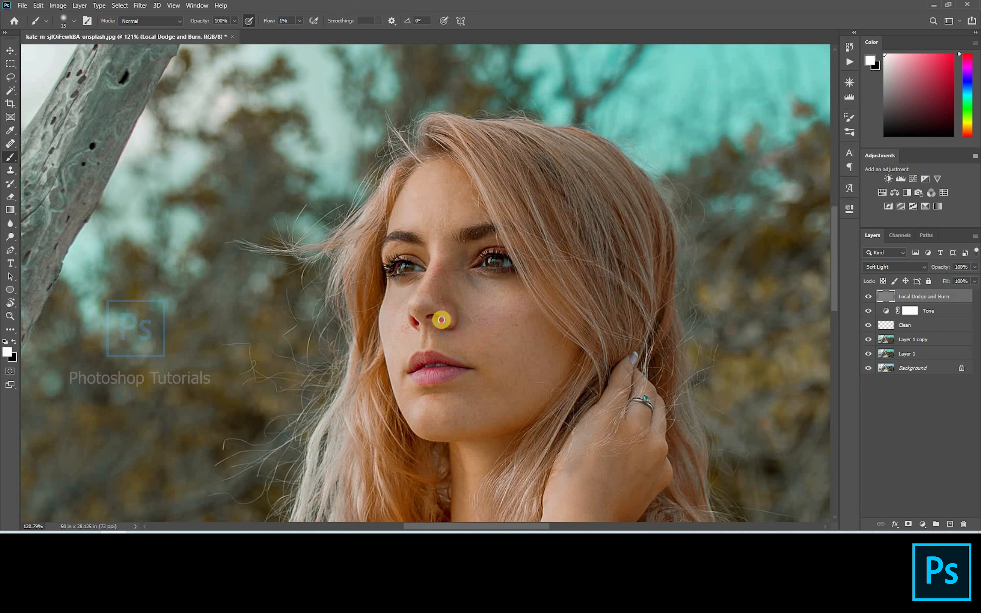
{"action": "mouse_move", "coordinate": [445, 326]}
{"action": "left_mouse_down"}
{"action": "mouse_move", "coordinate": [439, 301]}
{"action": "mouse_move", "coordinate": [420, 309]}
{"action": "left_mouse_up"}
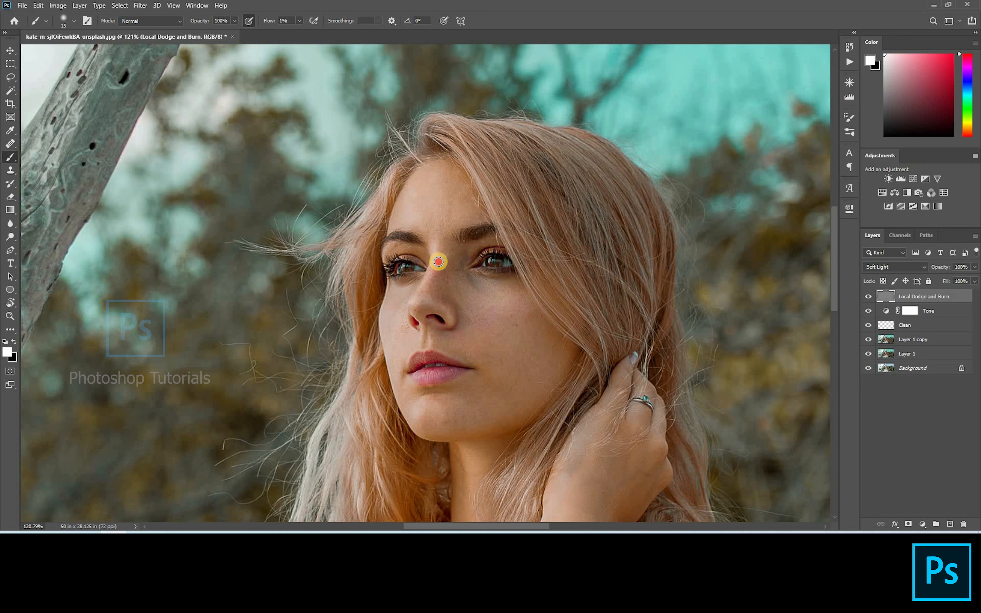
Lighten the cheek below the eye, starting beside the nose, and enlarge the brush to about 45 px
{"action": "mouse_move", "coordinate": [433, 283]}
{"action": "left_mouse_down"}
{"action": "mouse_move", "coordinate": [415, 307]}
{"action": "mouse_move", "coordinate": [466, 306]}
{"action": "mouse_move", "coordinate": [485, 290]}
{"action": "mouse_move", "coordinate": [468, 278]}
{"action": "mouse_move", "coordinate": [486, 297]}
{"action": "mouse_move", "coordinate": [463, 275]}
{"action": "mouse_move", "coordinate": [490, 302]}
{"action": "mouse_move", "coordinate": [458, 275]}
{"action": "mouse_move", "coordinate": [506, 307]}
{"action": "mouse_move", "coordinate": [453, 287]}
{"action": "mouse_move", "coordinate": [466, 279]}
{"action": "mouse_move", "coordinate": [510, 320]}
{"action": "mouse_move", "coordinate": [497, 287]}
{"action": "mouse_move", "coordinate": [479, 281]}
{"action": "mouse_move", "coordinate": [523, 304]}
{"action": "mouse_move", "coordinate": [475, 280]}
{"action": "mouse_move", "coordinate": [529, 299]}
{"action": "mouse_move", "coordinate": [493, 305]}
{"action": "mouse_move", "coordinate": [468, 293]}
{"action": "mouse_move", "coordinate": [461, 264]}
{"action": "mouse_move", "coordinate": [483, 291]}
{"action": "mouse_move", "coordinate": [466, 302]}
{"action": "mouse_move", "coordinate": [521, 329]}
{"action": "mouse_move", "coordinate": [505, 294]}
{"action": "mouse_move", "coordinate": [531, 321]}
{"action": "mouse_move", "coordinate": [526, 337]}
{"action": "mouse_move", "coordinate": [482, 295]}
{"action": "mouse_move", "coordinate": [497, 331]}
{"action": "mouse_move", "coordinate": [467, 275]}
{"action": "mouse_move", "coordinate": [513, 314]}
{"action": "left_mouse_up"}
{"action": "key", "text": "]"}
{"action": "key", "text": "bracketright"}
{"action": "key", "text": "bracketleft"}
{"action": "key", "text": "bracketright"}
{"action": "key", "text": "bracketright"}
{"action": "key", "text": "bracketright"}
{"action": "key", "text": "bracketleft"}
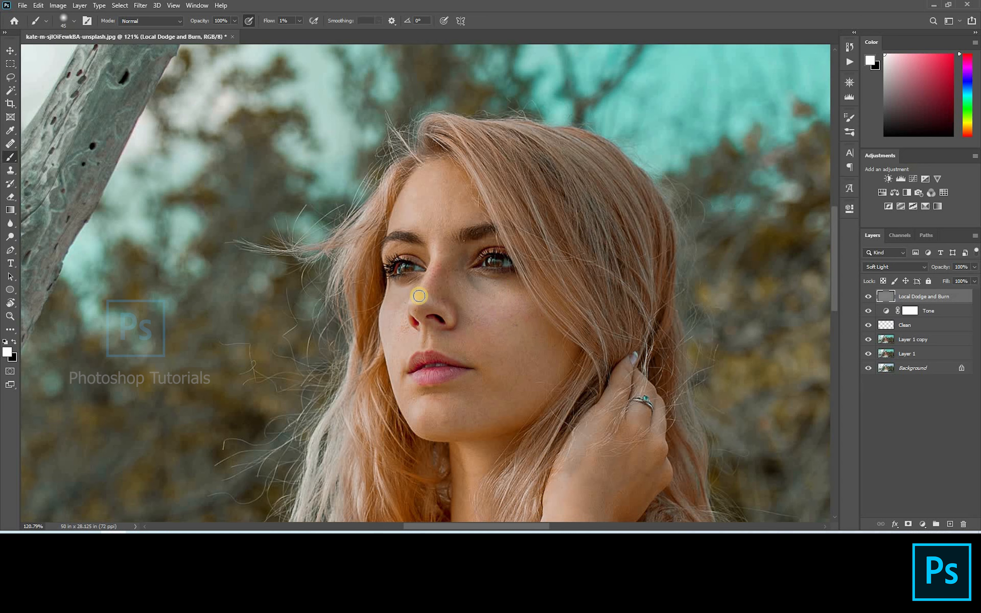
Reduce the brush size and lighten the highlight from the upper nose bridge down to the mouth
{"action": "key", "text": "bracketleft"}
{"action": "key", "text": "bracketleft"}
{"action": "key", "text": "bracketleft"}
{"action": "key", "text": "bracketleft"}
{"action": "left_click", "coordinate": [433, 272]}
{"action": "mouse_move", "coordinate": [433, 271]}
{"action": "left_mouse_down"}
{"action": "mouse_move", "coordinate": [397, 331]}
{"action": "mouse_move", "coordinate": [392, 310]}
{"action": "mouse_move", "coordinate": [392, 351]}
{"action": "left_mouse_up"}
Brighten the fine highlights on the lower lip and around the base of the nose with a small brush
{"action": "scroll", "coordinate": [391, 351], "scroll_direction": "up", "scroll_amount": 4}
{"action": "mouse_move", "coordinate": [453, 286]}
{"action": "left_mouse_down"}
{"action": "mouse_move", "coordinate": [439, 182]}
{"action": "mouse_move", "coordinate": [454, 191]}
{"action": "mouse_move", "coordinate": [415, 219]}
{"action": "mouse_move", "coordinate": [418, 202]}
{"action": "mouse_move", "coordinate": [417, 234]}
{"action": "mouse_move", "coordinate": [433, 218]}
{"action": "mouse_move", "coordinate": [407, 267]}
{"action": "mouse_move", "coordinate": [464, 272]}
{"action": "left_mouse_up"}
{"action": "key", "text": "bracketleft"}
{"action": "key", "text": "bracketleft"}
{"action": "key", "text": "bracketleft"}
{"action": "key", "text": "bracketleft"}
{"action": "key", "text": "bracketleft"}
{"action": "left_click", "coordinate": [460, 209]}
Lighten the chin with a white brush of about 35 px
{"action": "key", "text": "bracketright"}
{"action": "key", "text": "bracketright"}
{"action": "key", "text": "bracketright"}
{"action": "key", "text": "bracketright"}
{"action": "key", "text": "bracketright"}
{"action": "key", "text": "bracketright"}
{"action": "key", "text": "bracketright"}
{"action": "left_click_drag", "start_coordinate": [477, 344], "coordinate": [444, 343]}
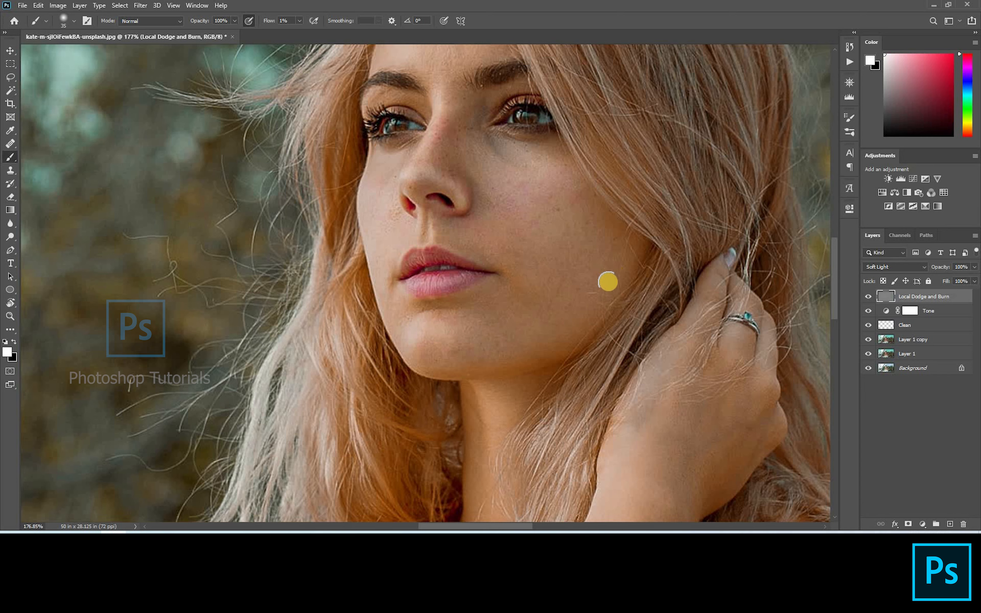
{"action": "key", "text": "bracketright"}
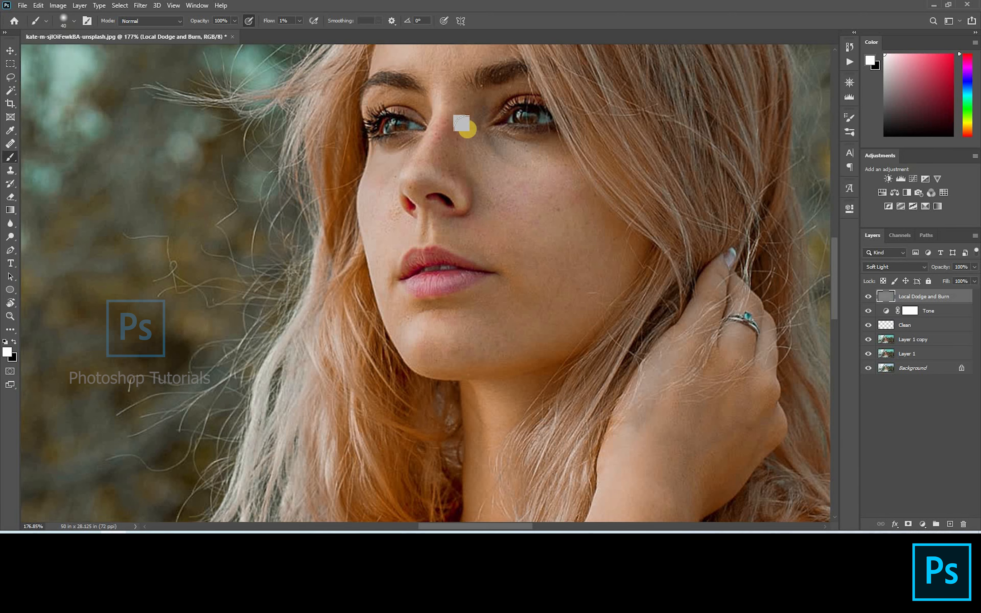
Enable airbrush-style build-up for the brush and lighten the raised hand and neck at about 25 px
{"action": "left_click_drag", "start_coordinate": [405, 347], "coordinate": [319, 388]}
{"action": "left_click", "coordinate": [300, 21]}
{"action": "left_click", "coordinate": [313, 22]}
{"action": "key", "text": "bracketleft"}
{"action": "key", "text": "bracketleft"}
{"action": "key", "text": "bracketleft"}
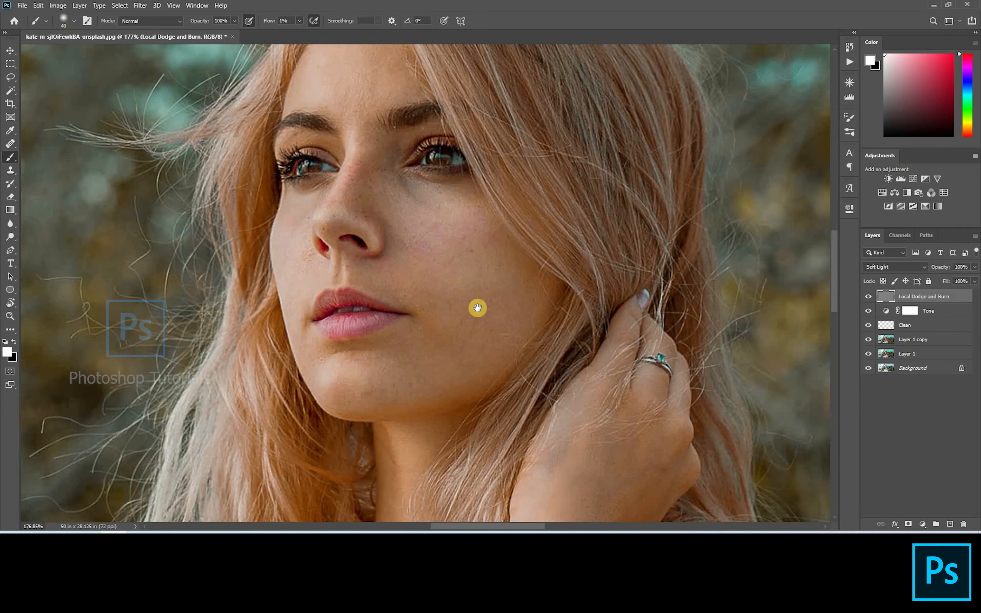
{"action": "left_click_drag", "start_coordinate": [620, 330], "coordinate": [648, 193]}
{"action": "left_click_drag", "start_coordinate": [440, 356], "coordinate": [496, 234]}
{"action": "mouse_move", "coordinate": [496, 234]}
{"action": "left_mouse_down"}
{"action": "mouse_move", "coordinate": [510, 180]}
{"action": "mouse_move", "coordinate": [491, 281]}
{"action": "left_mouse_up"}
{"action": "scroll", "coordinate": [451, 260], "scroll_direction": "down", "scroll_amount": 4}
{"action": "scroll", "coordinate": [819, 269], "scroll_direction": "down", "scroll_amount": 5}
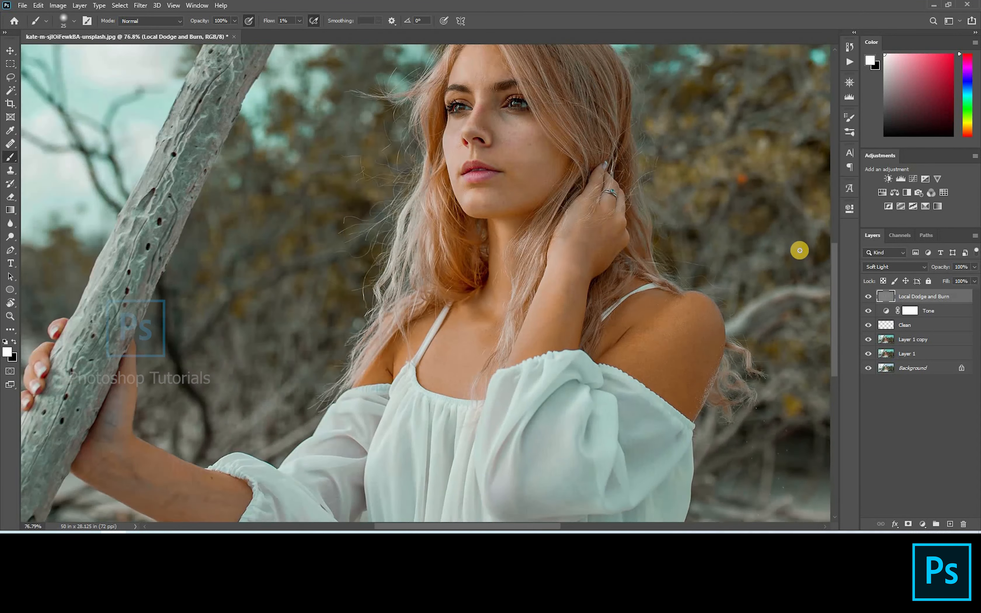
Lighten the highlights in the hair around the parting and crown with a brush of about 20 px
{"action": "key", "text": "bracketright"}
{"action": "key", "text": "bracketright"}
{"action": "key", "text": "bracketright"}
{"action": "key", "text": "bracketright"}
{"action": "key", "text": "bracketright"}
{"action": "key", "text": "bracketright"}
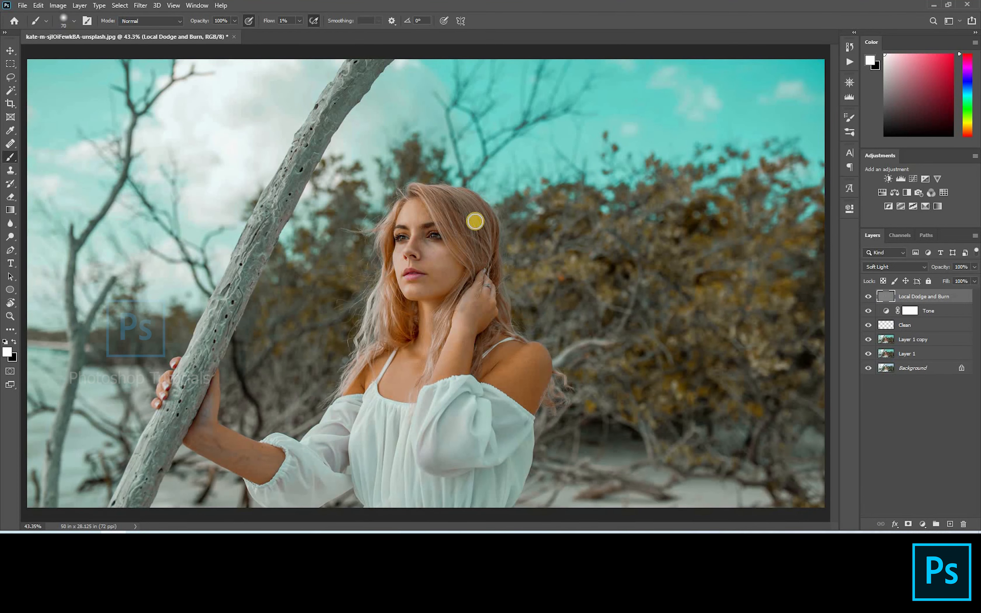
{"action": "scroll", "coordinate": [476, 223], "scroll_direction": "up", "scroll_amount": 3}
{"action": "key", "text": "bracketleft"}
{"action": "key", "text": "bracketleft"}
{"action": "key", "text": "bracketleft"}
{"action": "key", "text": "bracketleft"}
{"action": "key", "text": "bracketleft"}
{"action": "left_click_drag", "start_coordinate": [409, 181], "coordinate": [432, 231]}
{"action": "key", "text": "bracketright"}
{"action": "key", "text": "bracketright"}
{"action": "key", "text": "bracketright"}
{"action": "key", "text": "bracketright"}
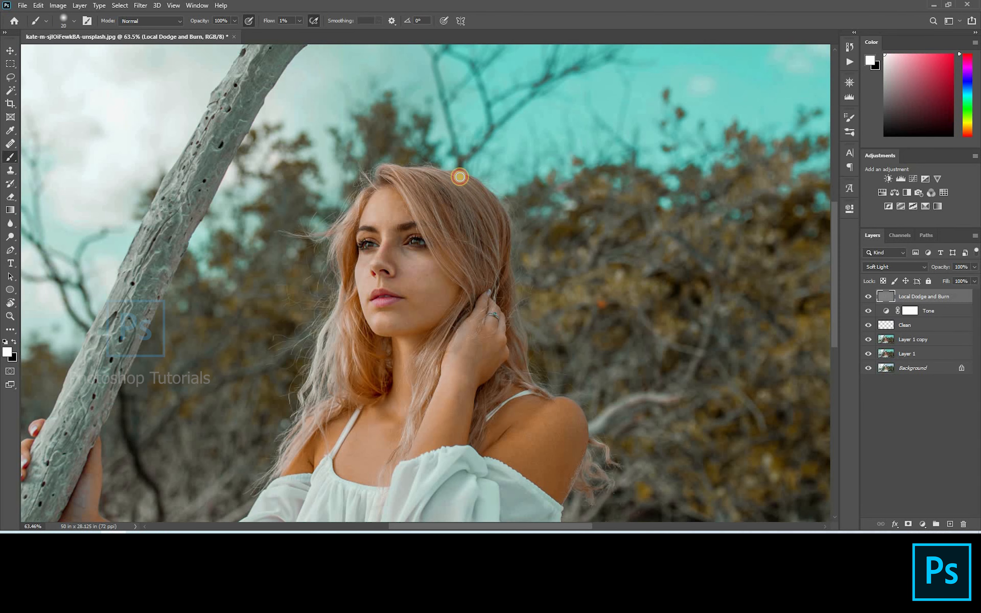
Lighten the wrist, fingers and hair beside the raised hand with a brush of about 25 px
{"action": "left_click_drag", "start_coordinate": [365, 294], "coordinate": [343, 216]}
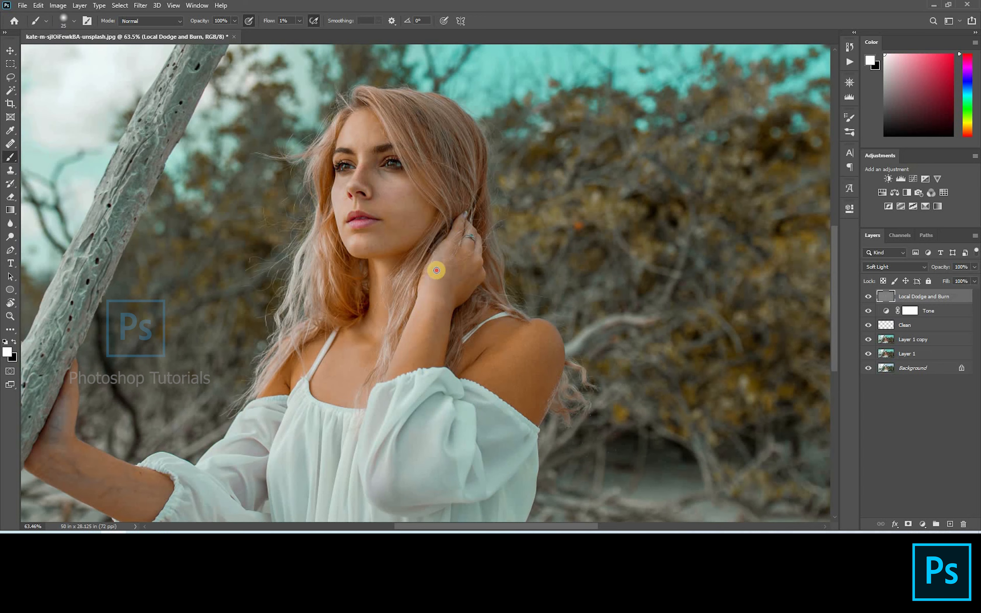
{"action": "key", "text": "bracketright"}
{"action": "key", "text": "bracketleft"}
{"action": "mouse_move", "coordinate": [473, 233]}
{"action": "left_mouse_down"}
{"action": "mouse_move", "coordinate": [467, 248]}
{"action": "mouse_move", "coordinate": [483, 243]}
{"action": "mouse_move", "coordinate": [477, 269]}
{"action": "left_mouse_up"}
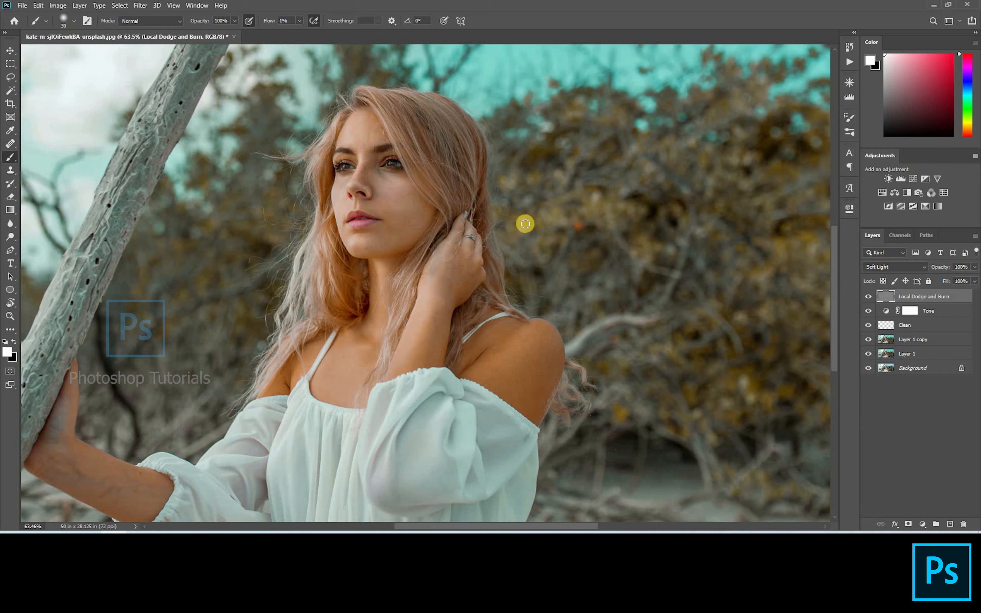
Lighten the bare shoulder, chest and outstretched forearm with a larger soft white brush
{"action": "left_click_drag", "start_coordinate": [541, 335], "coordinate": [543, 193]}
{"action": "key", "text": "bracketright"}
{"action": "key", "text": "bracketright"}
{"action": "key", "text": "bracketright"}
{"action": "key", "text": "bracketright"}
{"action": "key", "text": "bracketright"}
{"action": "key", "text": "bracketright"}
{"action": "key", "text": "bracketright"}
{"action": "key", "text": "bracketright"}
{"action": "mouse_move", "coordinate": [481, 243]}
{"action": "left_mouse_down"}
{"action": "mouse_move", "coordinate": [558, 183]}
{"action": "mouse_move", "coordinate": [505, 249]}
{"action": "mouse_move", "coordinate": [490, 252]}
{"action": "mouse_move", "coordinate": [529, 226]}
{"action": "mouse_move", "coordinate": [511, 235]}
{"action": "mouse_move", "coordinate": [531, 242]}
{"action": "mouse_move", "coordinate": [480, 271]}
{"action": "mouse_move", "coordinate": [534, 195]}
{"action": "left_mouse_up"}
{"action": "key", "text": "bracketleft"}
{"action": "key", "text": "bracketleft"}
{"action": "key", "text": "bracketleft"}
{"action": "left_click", "coordinate": [352, 254]}
{"action": "left_click_drag", "start_coordinate": [340, 258], "coordinate": [464, 283]}
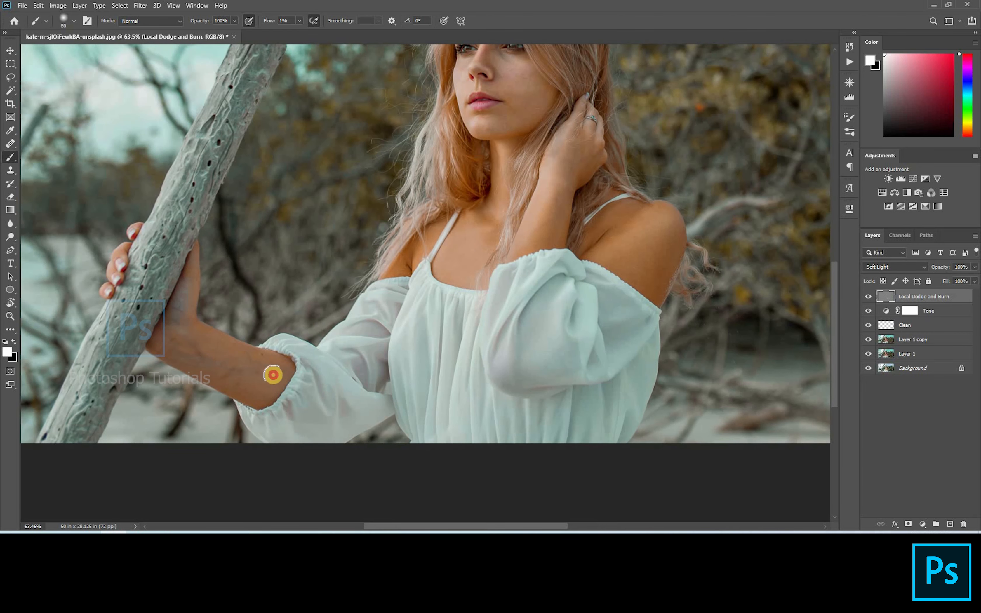
Raise the brush flow to 6% and brighten the fabric folds on the dress sleeve at about 20 px
{"action": "left_click_drag", "start_coordinate": [302, 33], "coordinate": [305, 32]}
{"action": "left_click_drag", "start_coordinate": [508, 282], "coordinate": [450, 144]}
{"action": "key", "text": "bracketleft"}
{"action": "key", "text": "bracketleft"}
{"action": "key", "text": "bracketleft"}
{"action": "key", "text": "bracketleft"}
{"action": "left_click", "coordinate": [479, 139]}
{"action": "left_click", "coordinate": [452, 186]}
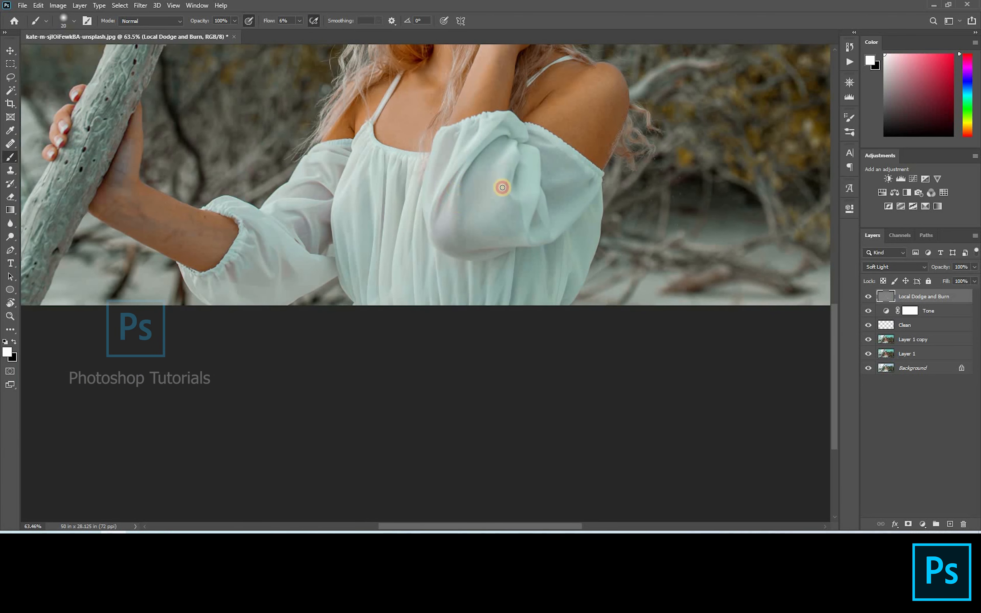
{"action": "key", "text": "bracketright"}
{"action": "key", "text": "bracketleft"}
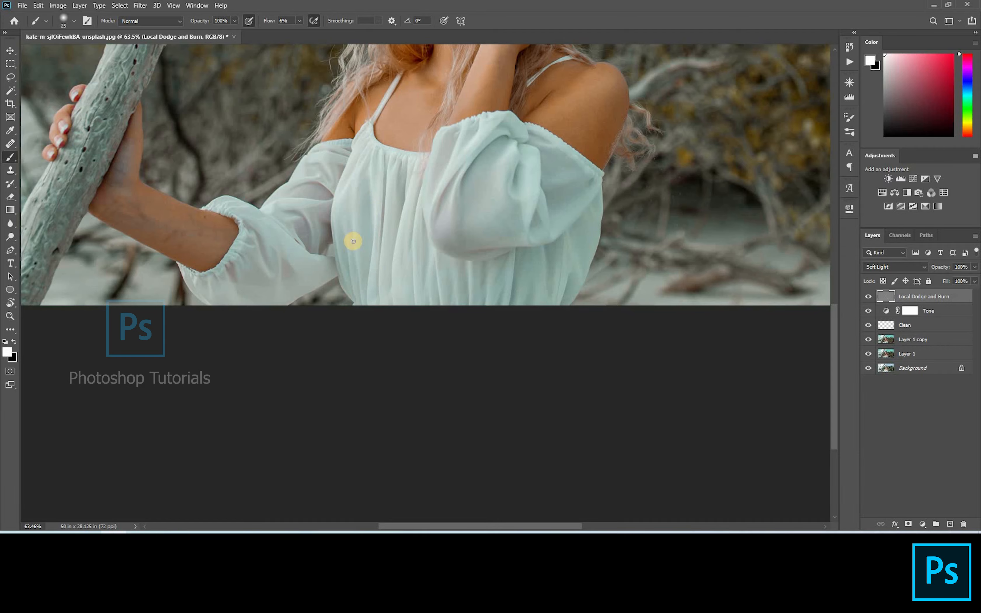
Brighten the irises of both eyes with a white brush of about 4 px
{"action": "key", "text": "ctrl+0"}
{"action": "scroll", "coordinate": [370, 245], "scroll_direction": "up", "scroll_amount": 10}
{"action": "key", "text": "bracketleft"}
{"action": "key", "text": "bracketleft"}
{"action": "key", "text": "bracketleft"}
{"action": "key", "text": "bracketleft"}
{"action": "key", "text": "bracketleft"}
{"action": "key", "text": "bracketleft"}
{"action": "key", "text": "bracketleft"}
{"action": "key", "text": "bracketleft"}
{"action": "key", "text": "bracketleft"}
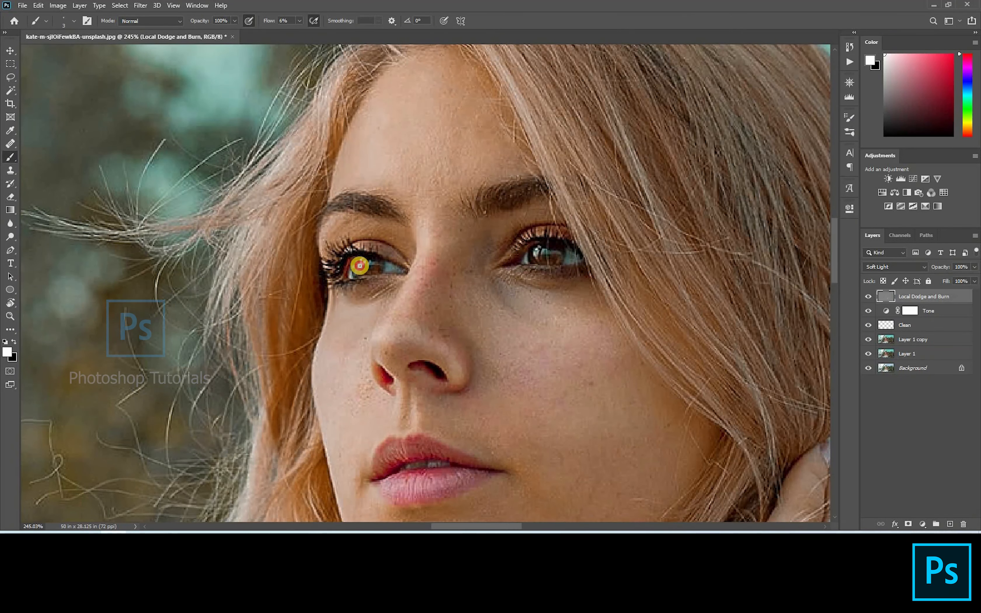
{"action": "mouse_move", "coordinate": [374, 263]}
{"action": "left_mouse_down"}
{"action": "mouse_move", "coordinate": [360, 272]}
{"action": "mouse_move", "coordinate": [372, 260]}
{"action": "left_mouse_up"}
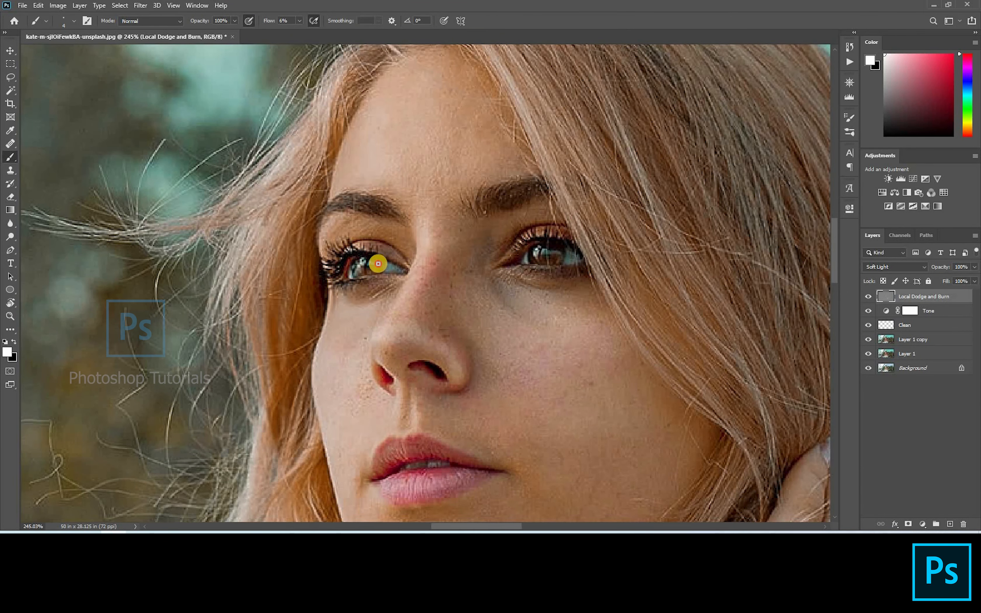
{"action": "left_click_drag", "start_coordinate": [537, 251], "coordinate": [557, 253]}
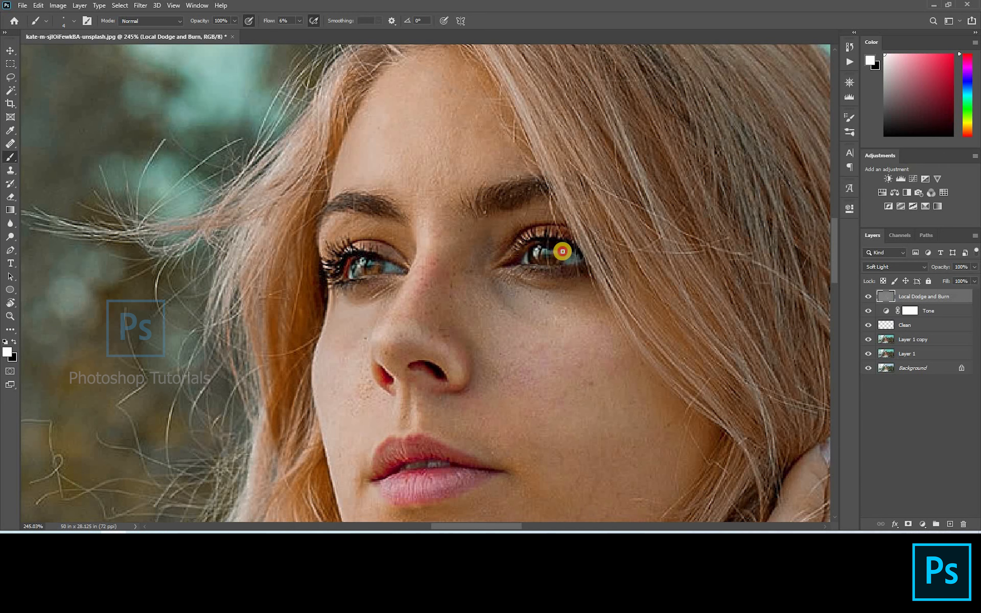
{"action": "scroll", "coordinate": [391, 199], "scroll_direction": "down", "scroll_amount": 10, "text": "alt"}
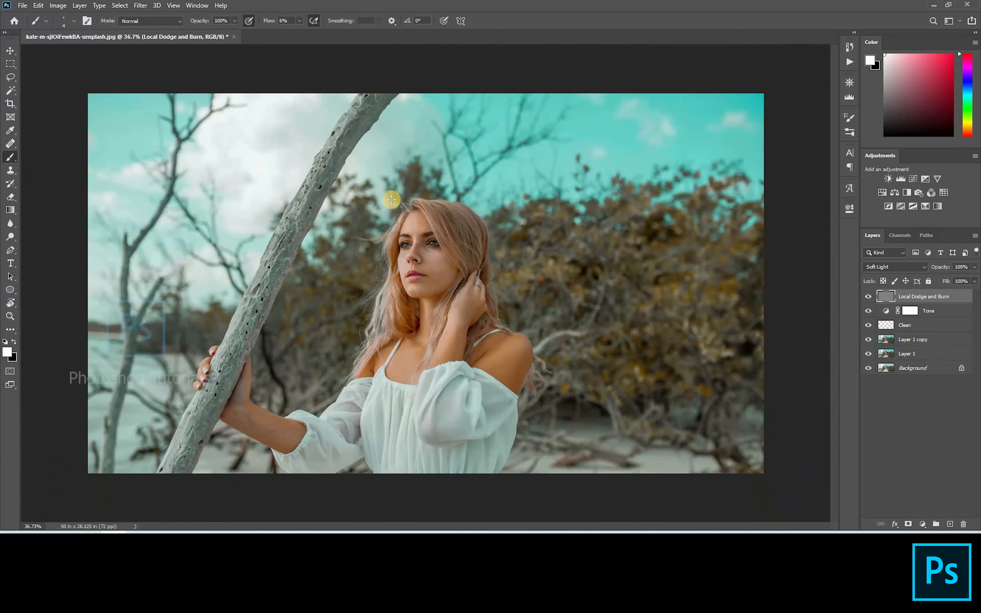
{"action": "scroll", "coordinate": [118, 258], "scroll_direction": "up", "scroll_amount": 1, "text": "alt"}
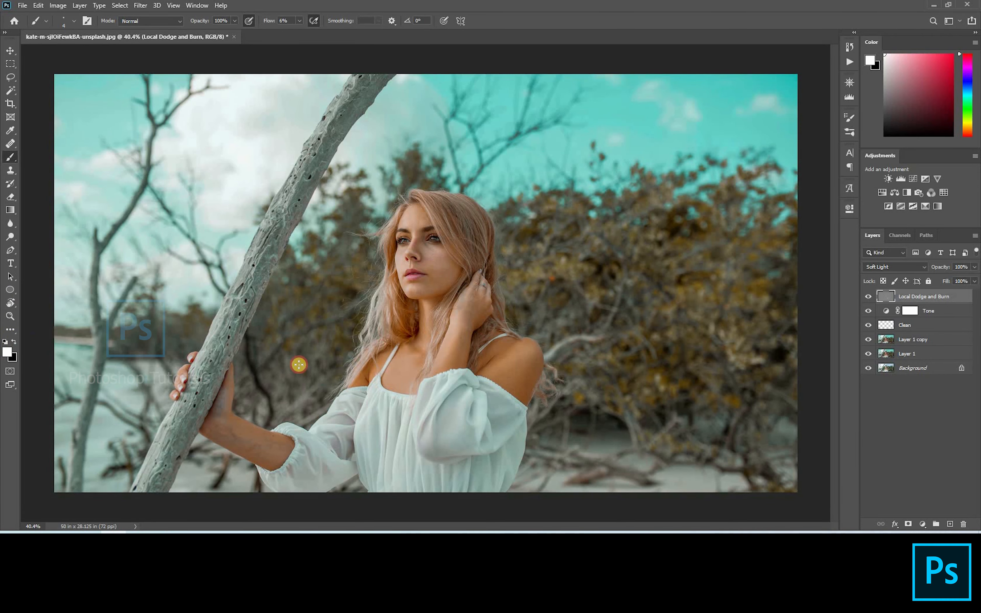
Switch the brush to black at about 50 px and darken the forehead down to the brow
{"action": "key", "text": "x"}
{"action": "scroll", "coordinate": [428, 218], "scroll_direction": "up", "scroll_amount": 4}
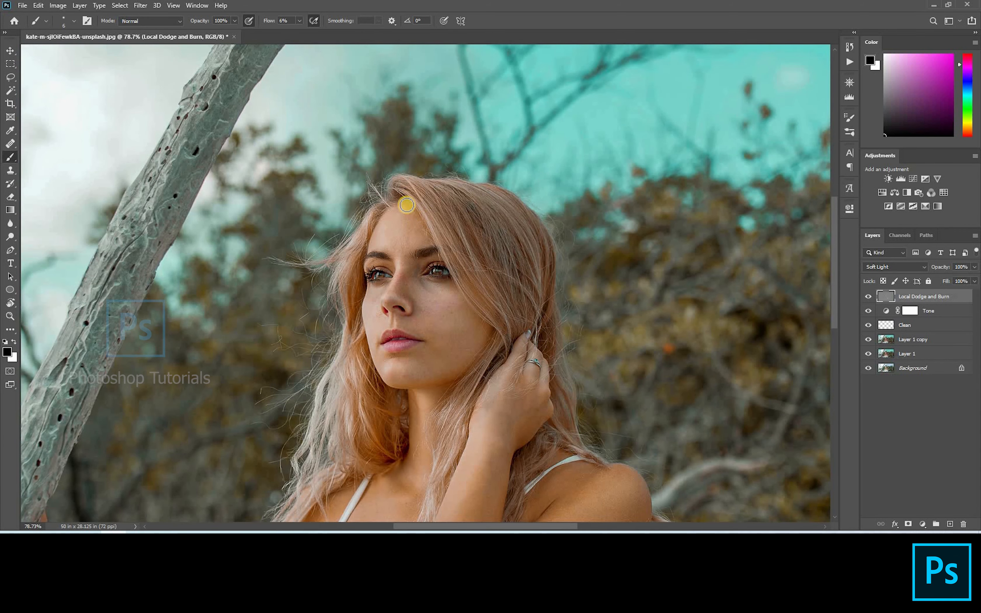
{"action": "key", "text": "bracketright"}
{"action": "mouse_move", "coordinate": [418, 216]}
{"action": "left_mouse_down"}
{"action": "mouse_move", "coordinate": [426, 245]}
{"action": "mouse_move", "coordinate": [417, 247]}
{"action": "left_mouse_up"}
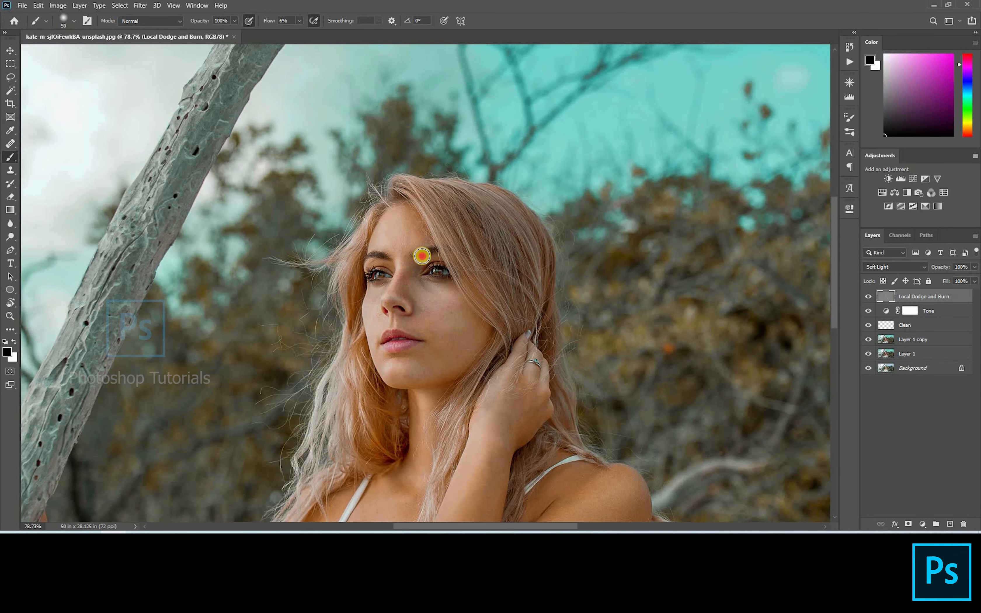
Lower the brush flow to 1% and darken the cheek and the hair edge beside it with a smaller black brush
{"action": "left_click", "coordinate": [290, 18]}
{"action": "left_click", "coordinate": [299, 21]}
{"action": "left_click_drag", "start_coordinate": [299, 32], "coordinate": [296, 33]}
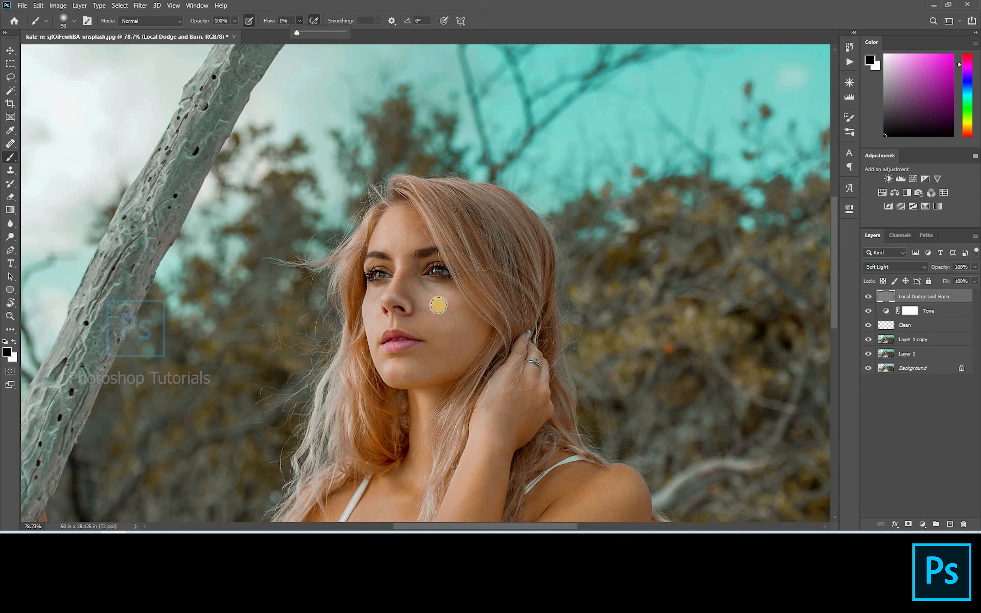
{"action": "left_click", "coordinate": [453, 287]}
{"action": "key", "text": "bracketleft"}
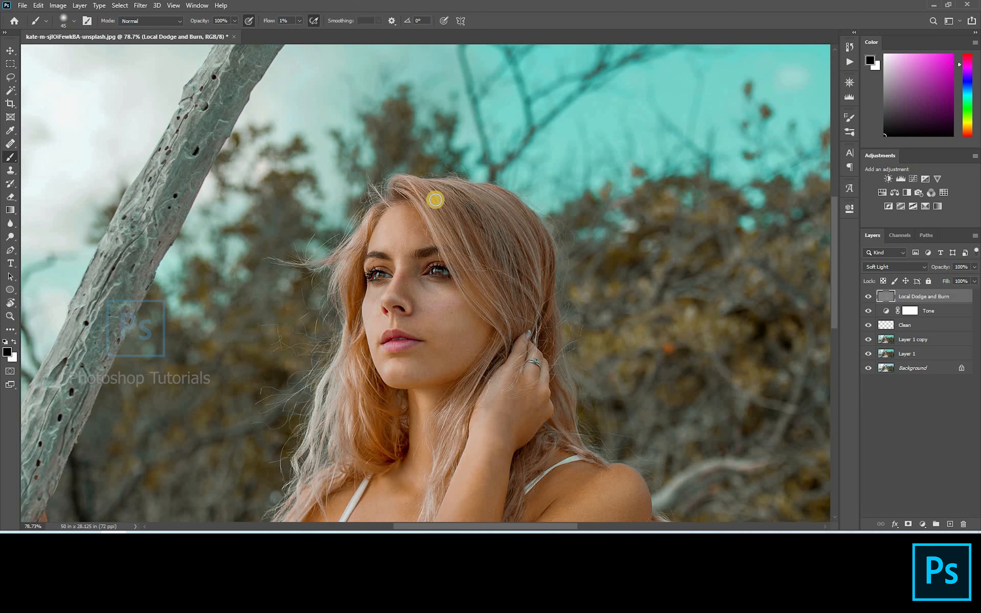
{"action": "key", "text": "bracketleft"}
{"action": "key", "text": "bracketleft"}
{"action": "key", "text": "bracketleft"}
{"action": "key", "text": "bracketleft"}
{"action": "mouse_move", "coordinate": [466, 261]}
{"action": "left_mouse_down"}
{"action": "mouse_move", "coordinate": [514, 281]}
{"action": "mouse_move", "coordinate": [511, 259]}
{"action": "mouse_move", "coordinate": [522, 294]}
{"action": "mouse_move", "coordinate": [503, 309]}
{"action": "left_mouse_up"}
Darken the upper part of the hair with an enlarged black brush
{"action": "key", "text": "bracketright"}
{"action": "key", "text": "bracketright"}
{"action": "key", "text": "bracketright"}
{"action": "key", "text": "bracketright"}
{"action": "key", "text": "bracketright"}
{"action": "mouse_move", "coordinate": [457, 200]}
{"action": "left_mouse_down"}
{"action": "mouse_move", "coordinate": [474, 236]}
{"action": "mouse_move", "coordinate": [512, 274]}
{"action": "mouse_move", "coordinate": [499, 201]}
{"action": "left_mouse_up"}
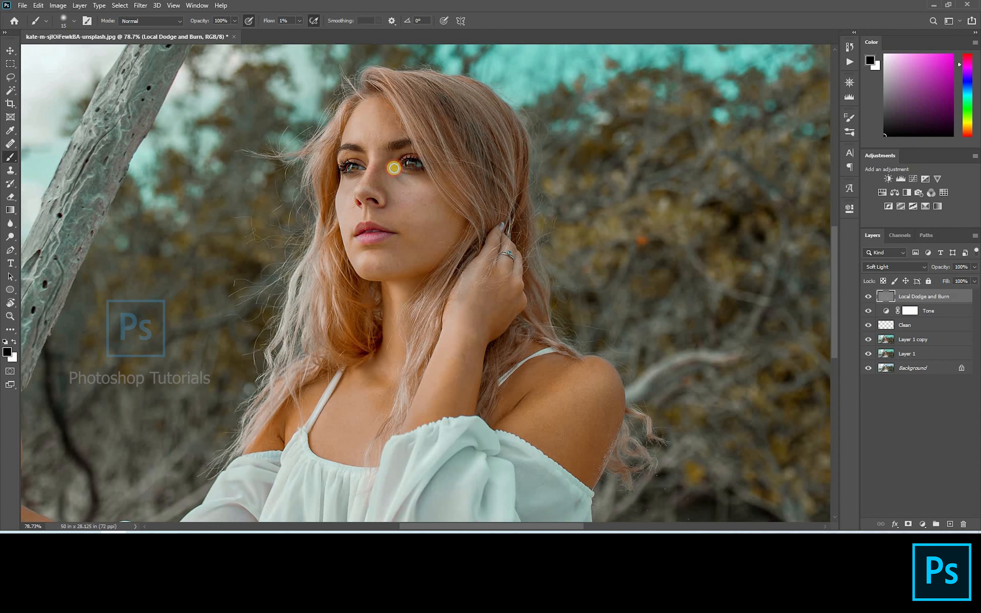
Darken the inner eye corner beside the nose bridge and the areas around both eyes with a small black brush
{"action": "left_click_drag", "start_coordinate": [393, 168], "coordinate": [390, 168]}
{"action": "key", "text": "bracketright"}
{"action": "key", "text": "bracketright"}
{"action": "key", "text": "bracketright"}
{"action": "key", "text": "bracketright"}
{"action": "scroll", "coordinate": [366, 155], "scroll_direction": "up", "scroll_amount": 3}
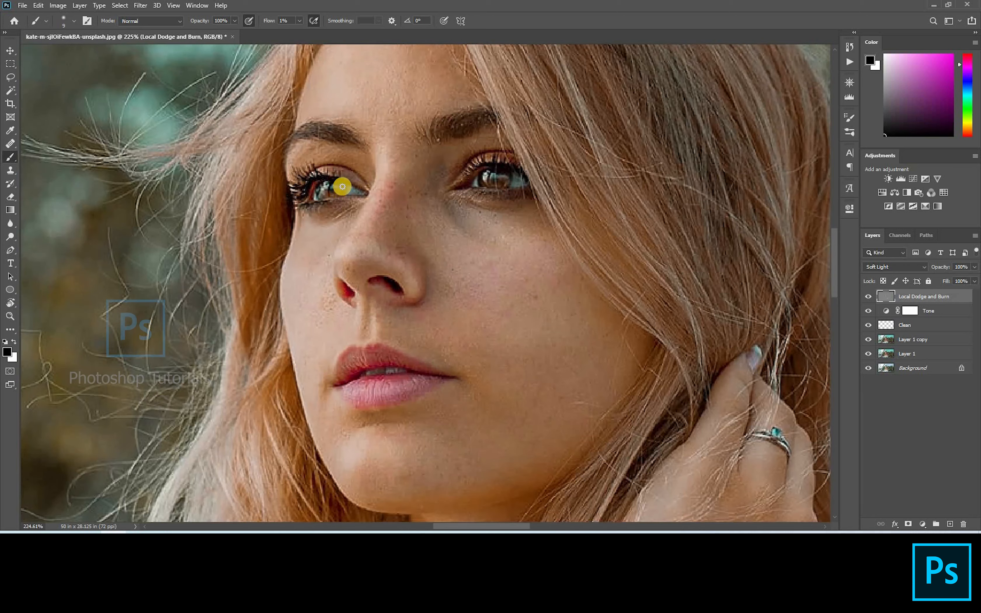
{"action": "left_click_drag", "start_coordinate": [340, 196], "coordinate": [333, 184]}
{"action": "mouse_move", "coordinate": [482, 183]}
{"action": "left_mouse_down"}
{"action": "mouse_move", "coordinate": [483, 174]}
{"action": "mouse_move", "coordinate": [502, 186]}
{"action": "mouse_move", "coordinate": [489, 187]}
{"action": "mouse_move", "coordinate": [493, 174]}
{"action": "left_mouse_up"}
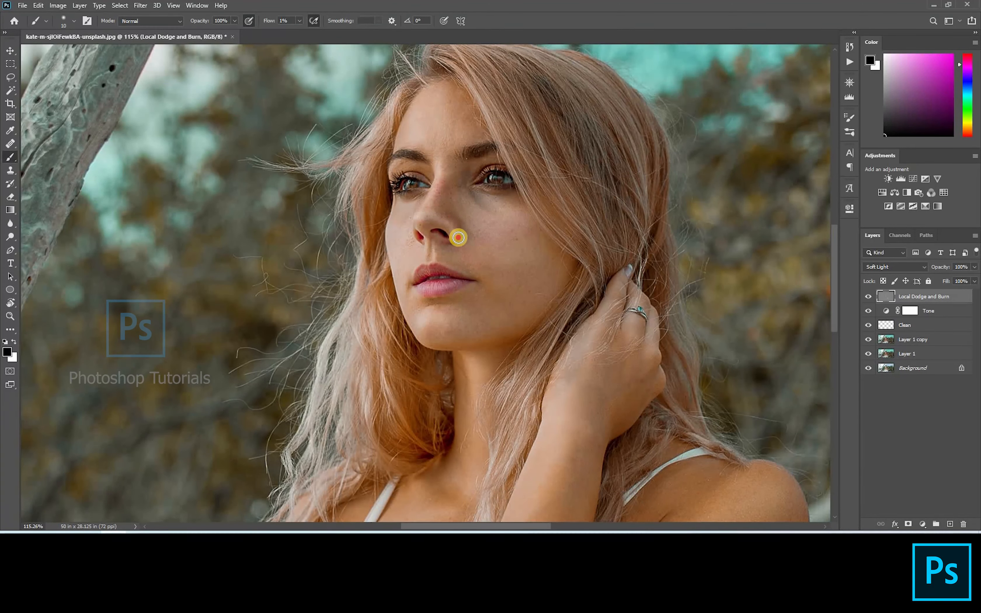
Darken the skin beside the nose and below the lower lip, enlarging the black brush to about 40 px
{"action": "mouse_move", "coordinate": [456, 236]}
{"action": "left_mouse_down"}
{"action": "mouse_move", "coordinate": [466, 234]}
{"action": "mouse_move", "coordinate": [439, 211]}
{"action": "mouse_move", "coordinate": [466, 211]}
{"action": "left_mouse_up"}
{"action": "scroll", "coordinate": [491, 219], "scroll_direction": "down", "scroll_amount": 3}
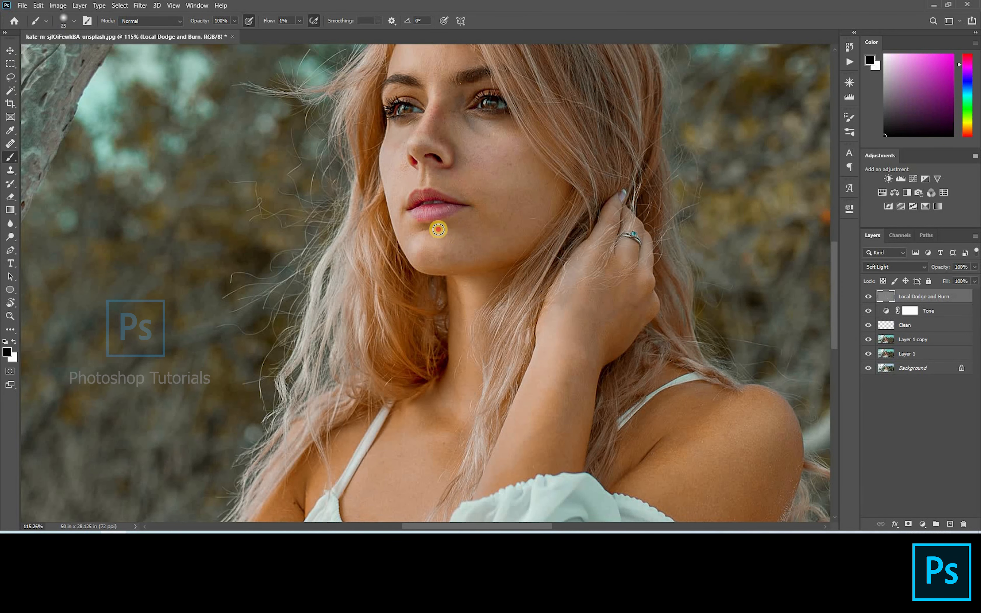
{"action": "key", "text": "bracketright"}
{"action": "key", "text": "bracketright"}
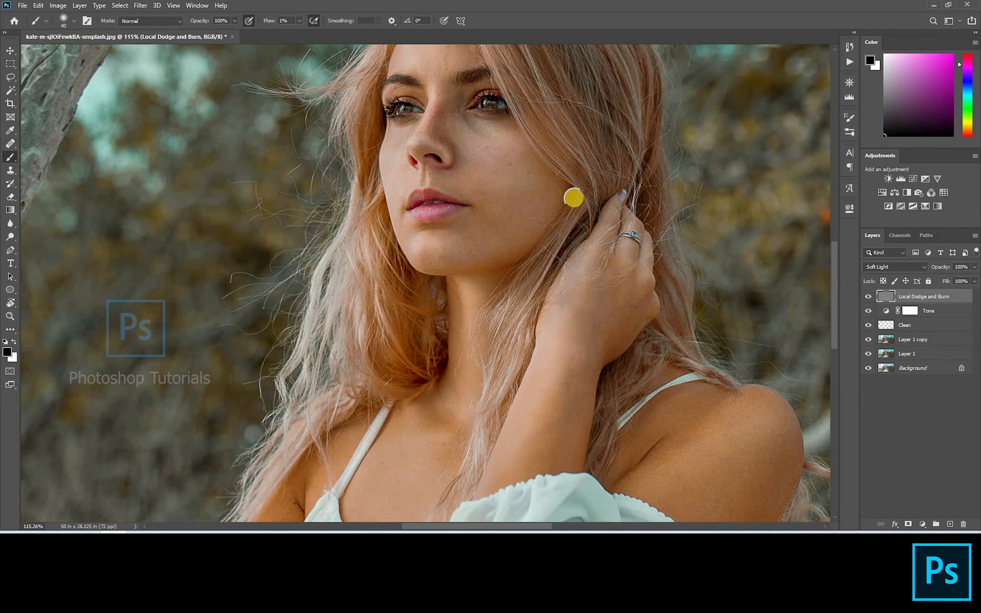
Enlarge the black brush to about 90 px and darken the edge of the bare shoulder
{"action": "scroll", "coordinate": [478, 174], "scroll_direction": "down", "scroll_amount": 6}
{"action": "scroll", "coordinate": [479, 174], "scroll_direction": "right", "scroll_amount": 2}
{"action": "key", "text": "bracketright"}
{"action": "key", "text": "ctrl+0"}
{"action": "key", "text": "bracketright"}
{"action": "key", "text": "bracketright"}
{"action": "key", "text": "bracketright"}
{"action": "left_click", "coordinate": [530, 369]}
{"action": "key", "text": "bracketright"}
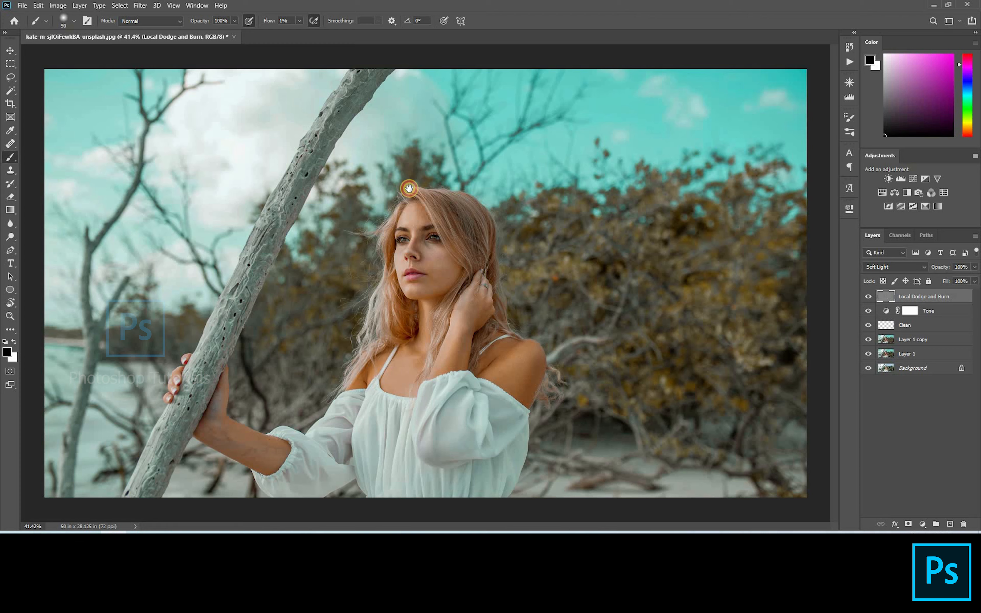
Raise the brush flow to 9% and darken the folds of the raised arm's sleeve and the lower dress
{"action": "left_click", "coordinate": [303, 32]}
{"action": "left_click", "coordinate": [502, 410]}
{"action": "key", "text": "bracketleft"}
{"action": "key", "text": "bracketleft"}
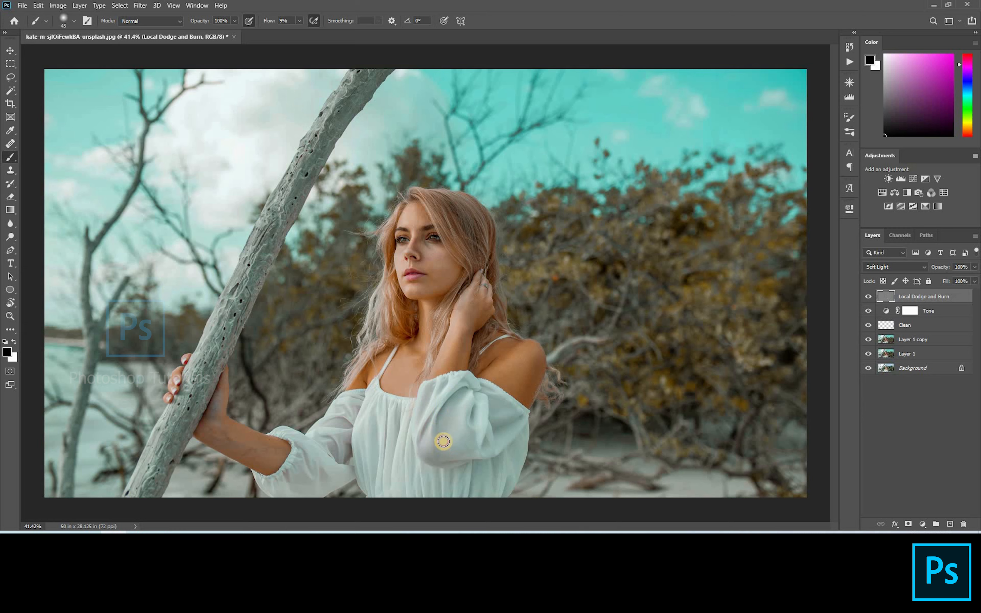
{"action": "key", "text": "bracketleft"}
{"action": "left_click_drag", "start_coordinate": [495, 456], "coordinate": [498, 512]}
{"action": "key", "text": "bracketleft"}
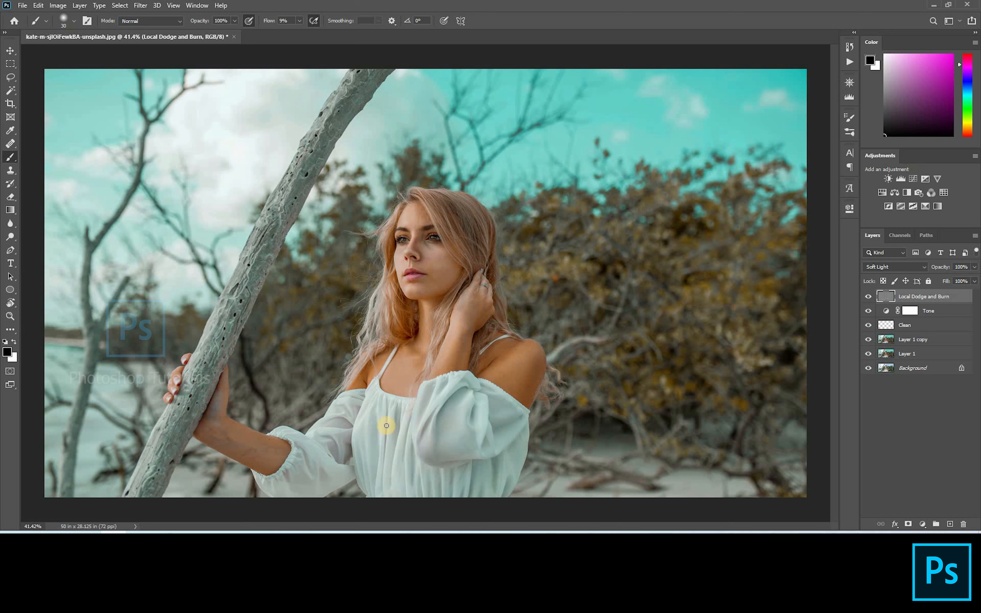
Darken the folds of the dress front and the outstretched arm's sleeve with a black brush of about 40 px
{"action": "key", "text": "bracketleft"}
{"action": "key", "text": "bracketleft"}
{"action": "key", "text": "bracketleft"}
{"action": "key", "text": "bracketleft"}
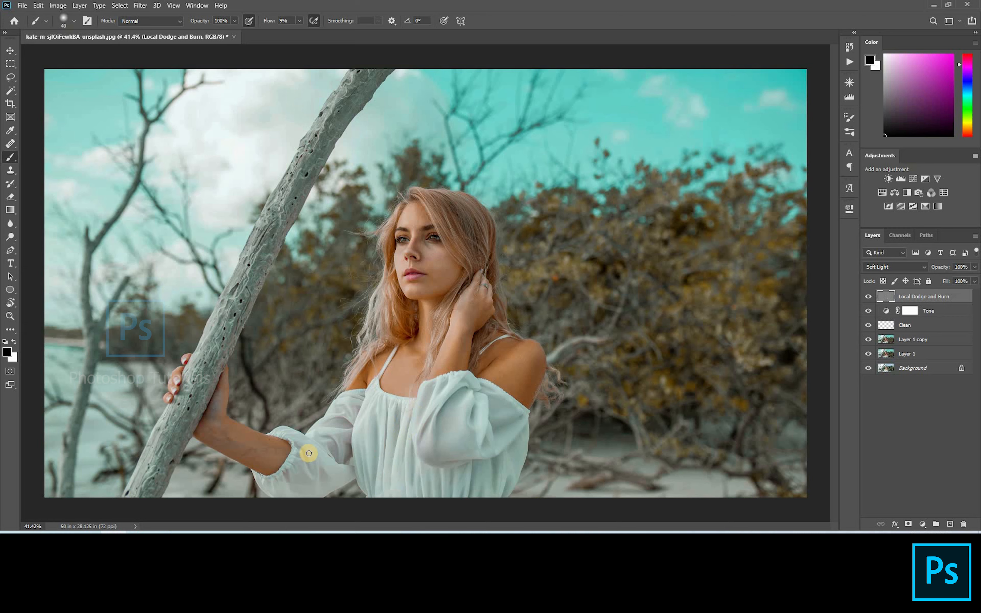
{"action": "left_click", "coordinate": [314, 471]}
{"action": "key", "text": "bracketright"}
{"action": "key", "text": "bracketright"}
{"action": "key", "text": "bracketright"}
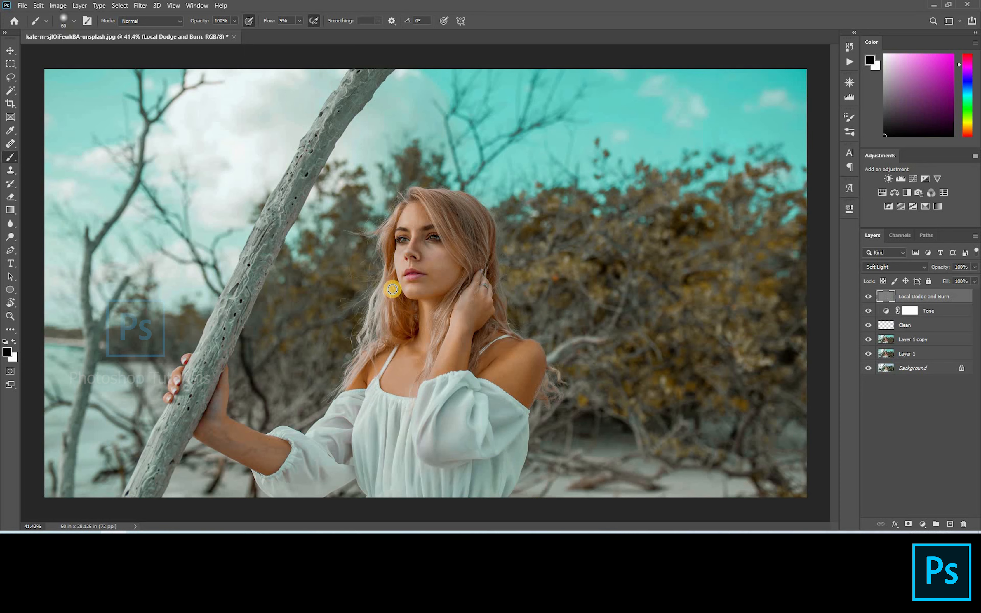
Switch the brush to white at about 15 px and brighten the area around the eye farther from the raised hand
{"action": "scroll", "coordinate": [412, 235], "scroll_direction": "up", "scroll_amount": 14}
{"action": "key", "text": "bracketleft"}
{"action": "key", "text": "bracketleft"}
{"action": "key", "text": "bracketleft"}
{"action": "key", "text": "bracketleft"}
{"action": "key", "text": "bracketleft"}
{"action": "key", "text": "bracketleft"}
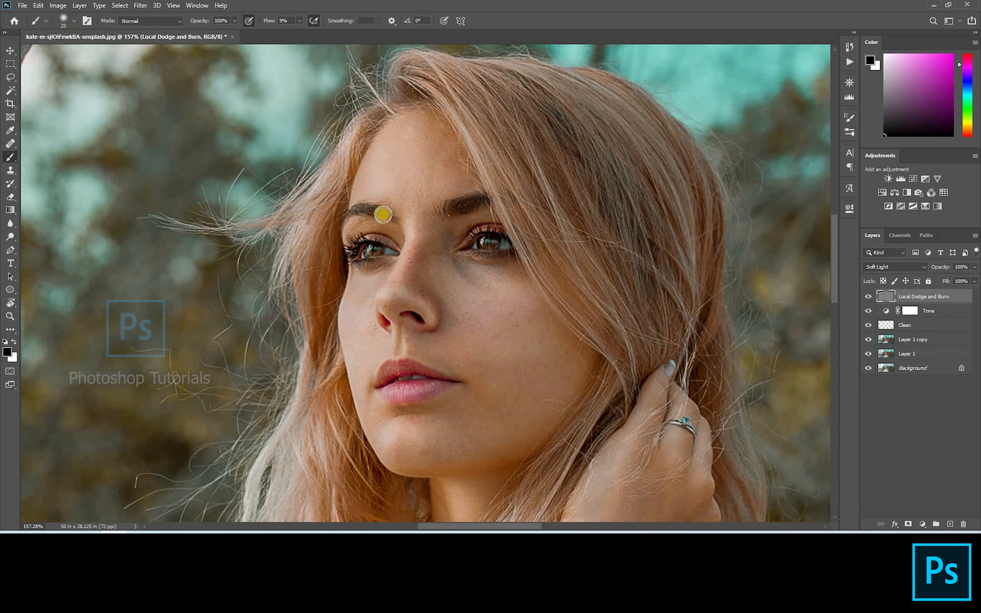
{"action": "key", "text": "x"}
{"action": "key", "text": "bracketleft"}
{"action": "key", "text": "bracketleft"}
{"action": "key", "text": "bracketleft"}
{"action": "key", "text": "bracketleft"}
{"action": "key", "text": "bracketleft"}
{"action": "key", "text": "bracketleft"}
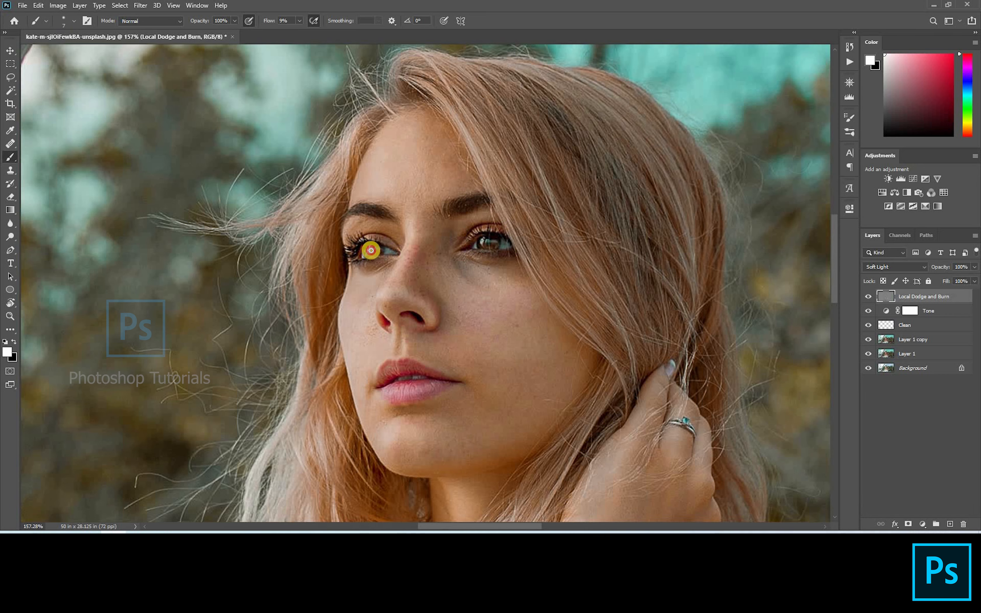
{"action": "key", "text": "bracketright"}
{"action": "key", "text": "bracketright"}
{"action": "key", "text": "bracketright"}
{"action": "key", "text": "bracketright"}
{"action": "left_click_drag", "start_coordinate": [366, 226], "coordinate": [388, 245]}
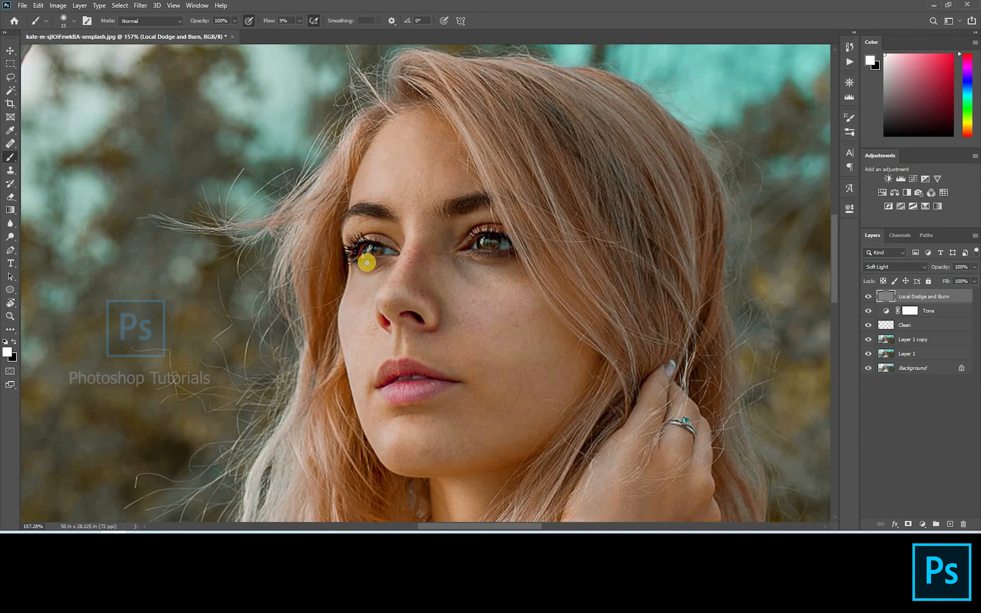
{"action": "scroll", "coordinate": [367, 263], "scroll_direction": "down", "scroll_amount": 15}
{"action": "scroll", "coordinate": [367, 263], "scroll_direction": "up", "scroll_amount": 1}
Compare the portrait with and without the Local Dodge and Burn layer
{"action": "left_click", "coordinate": [868, 297]}
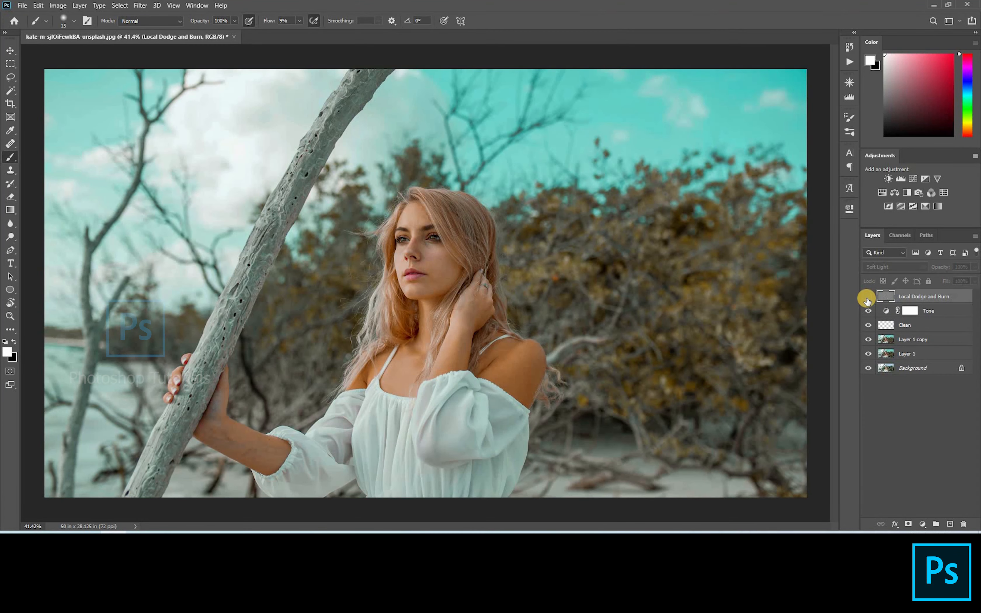
{"action": "left_click", "coordinate": [869, 296]}
{"action": "left_click", "coordinate": [868, 297]}
{"action": "left_click", "coordinate": [869, 298]}
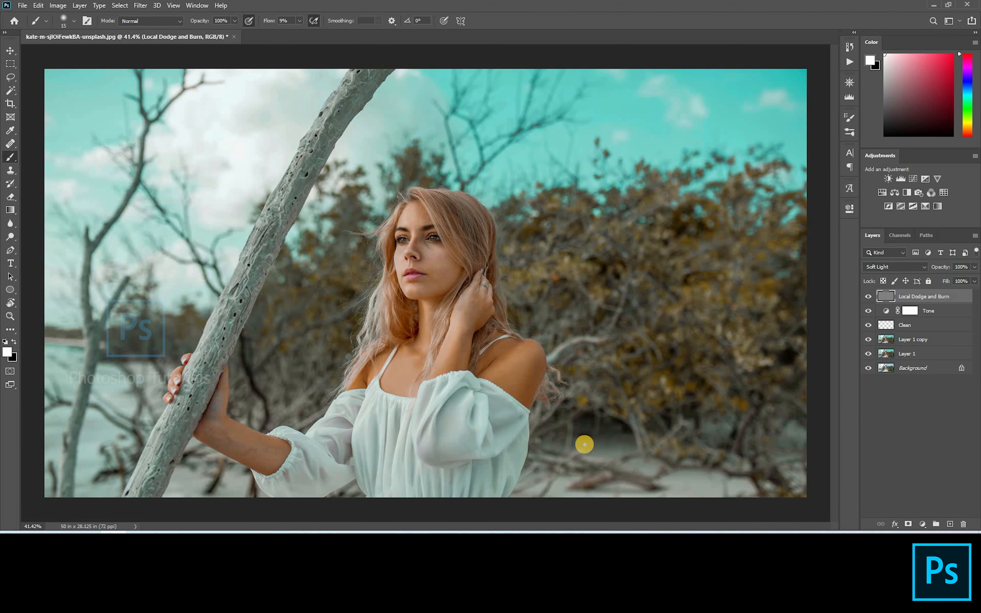
{"action": "scroll", "coordinate": [585, 444], "scroll_direction": "down", "scroll_amount": 1, "text": "alt"}
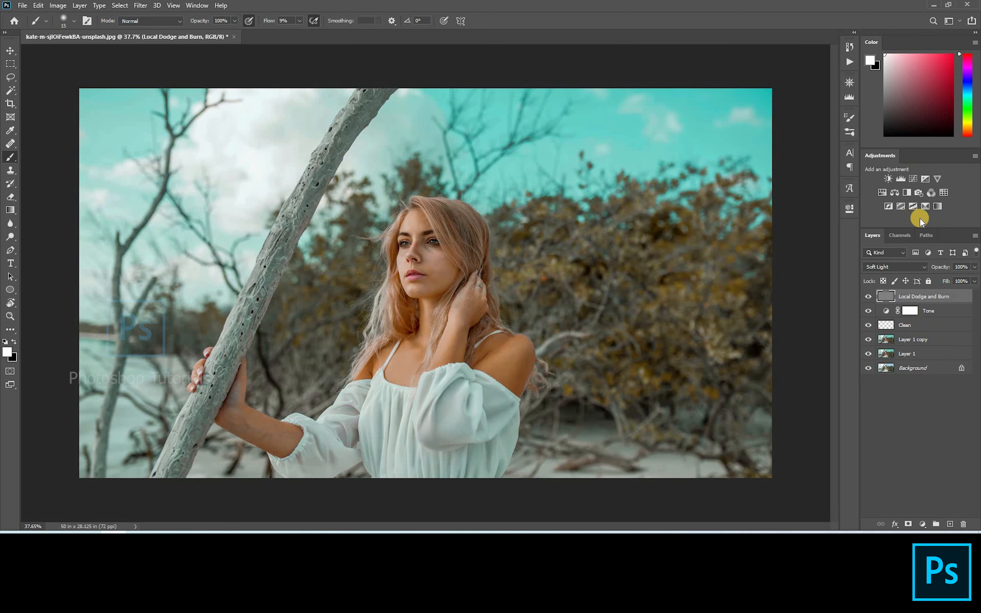
Add a Levels adjustment layer named Darken BG and set its midtone level to 0.81
{"action": "left_click", "coordinate": [918, 409]}
{"action": "left_click", "coordinate": [900, 179]}
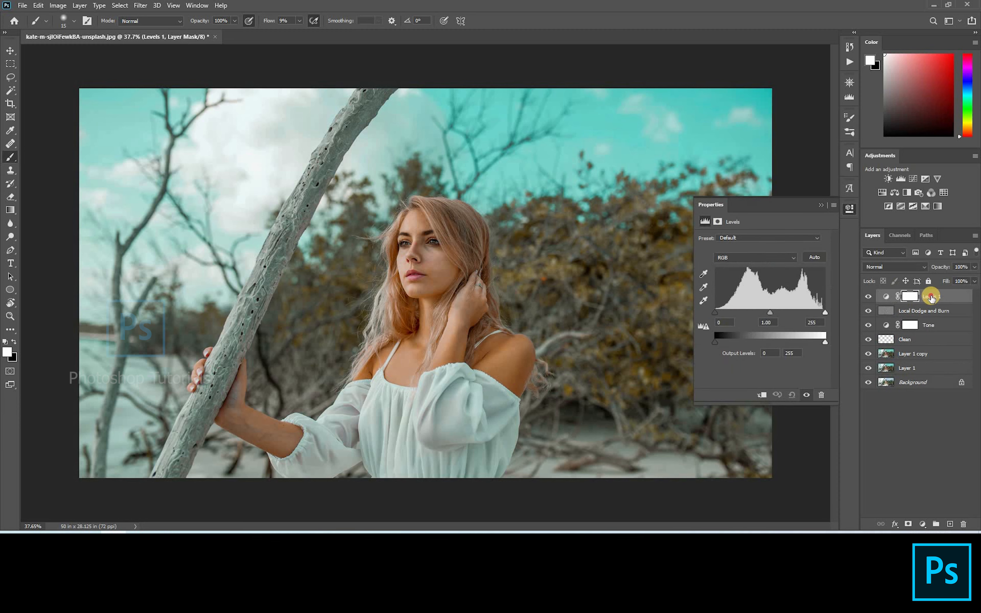
{"action": "double_click", "coordinate": [933, 296]}
{"action": "type", "text": "Darken BG"}
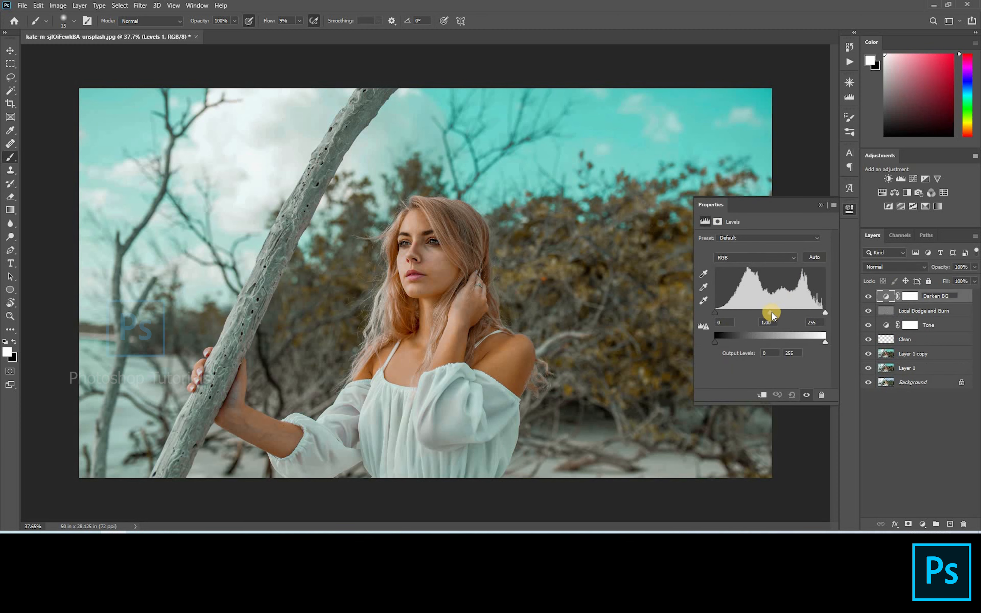
{"action": "left_click_drag", "start_coordinate": [772, 314], "coordinate": [781, 313]}
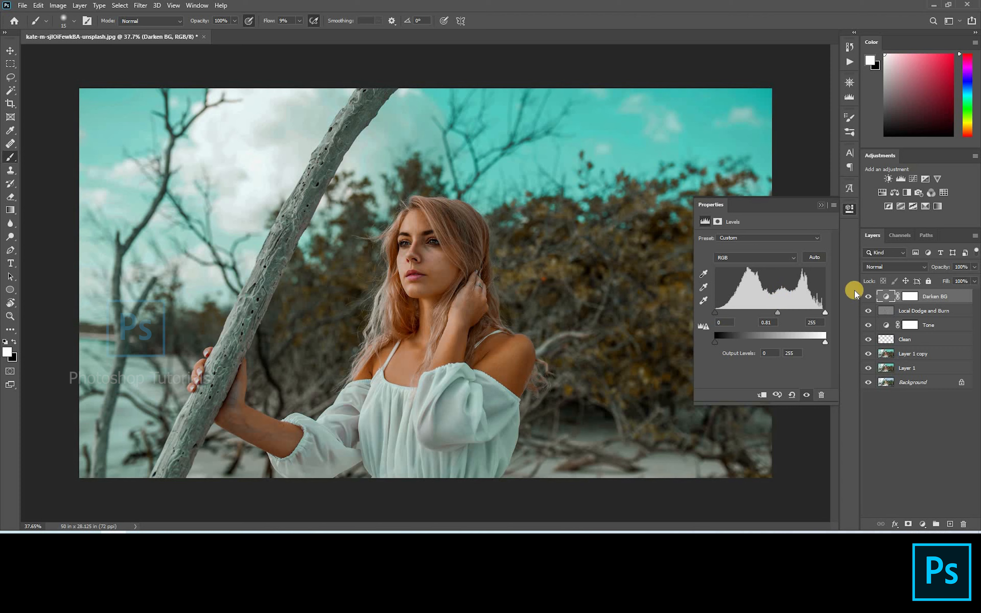
Mask the woman's face and body out of Darken BG with a 400 px black brush at 24% flow
{"action": "left_click", "coordinate": [910, 299]}
{"action": "left_click", "coordinate": [250, 19]}
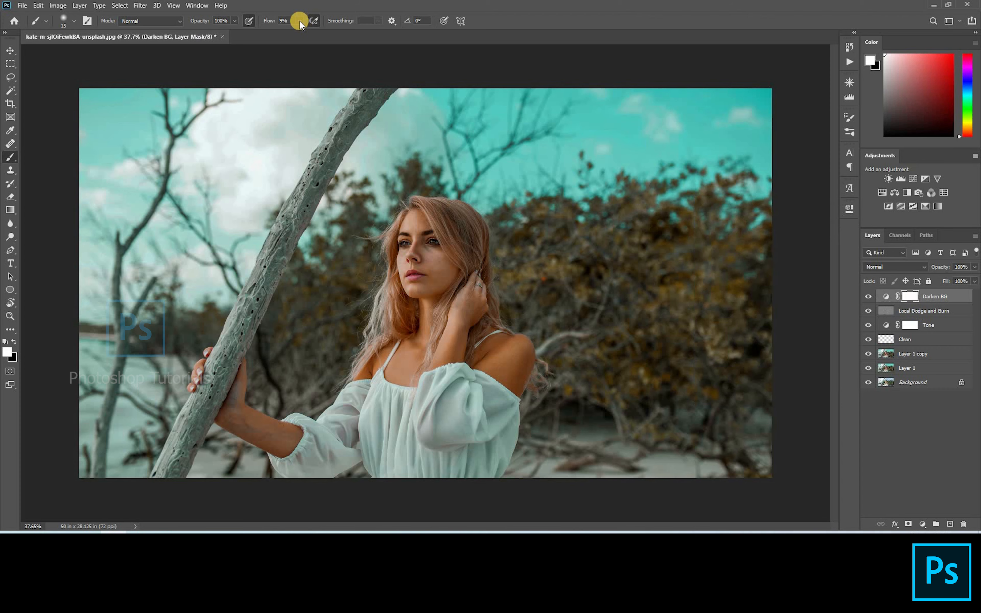
{"action": "left_click", "coordinate": [300, 21]}
{"action": "left_click_drag", "start_coordinate": [302, 32], "coordinate": [306, 32]}
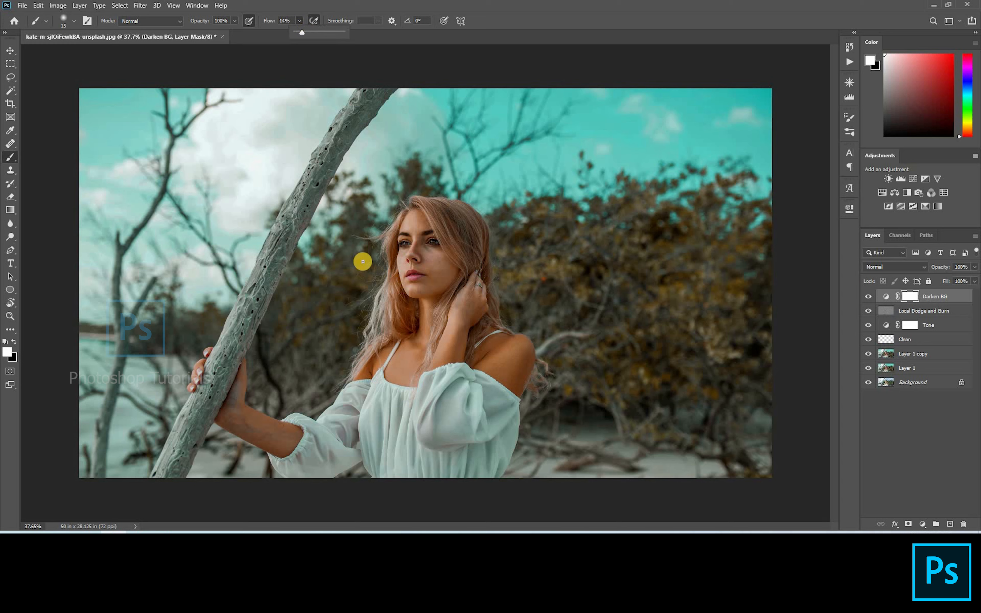
{"action": "left_click", "coordinate": [434, 251]}
{"action": "key", "text": "bracketright"}
{"action": "key", "text": "bracketright"}
{"action": "key", "text": "bracketright"}
{"action": "key", "text": "bracketright"}
{"action": "key", "text": "bracketright"}
{"action": "key", "text": "bracketright"}
{"action": "key", "text": "bracketright"}
{"action": "key", "text": "bracketright"}
{"action": "key", "text": "bracketright"}
{"action": "key", "text": "bracketright"}
{"action": "key", "text": "bracketright"}
{"action": "key", "text": "bracketright"}
{"action": "key", "text": "bracketright"}
{"action": "key", "text": "bracketright"}
{"action": "key", "text": "bracketright"}
{"action": "key", "text": "bracketright"}
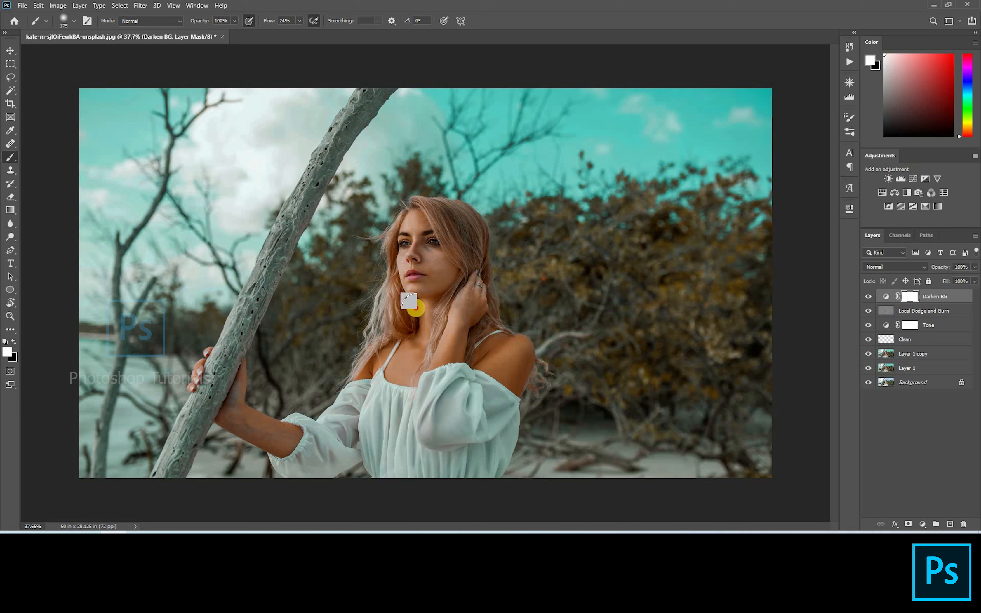
{"action": "key", "text": "bracketright"}
{"action": "key", "text": "bracketright"}
{"action": "key", "text": "bracketright"}
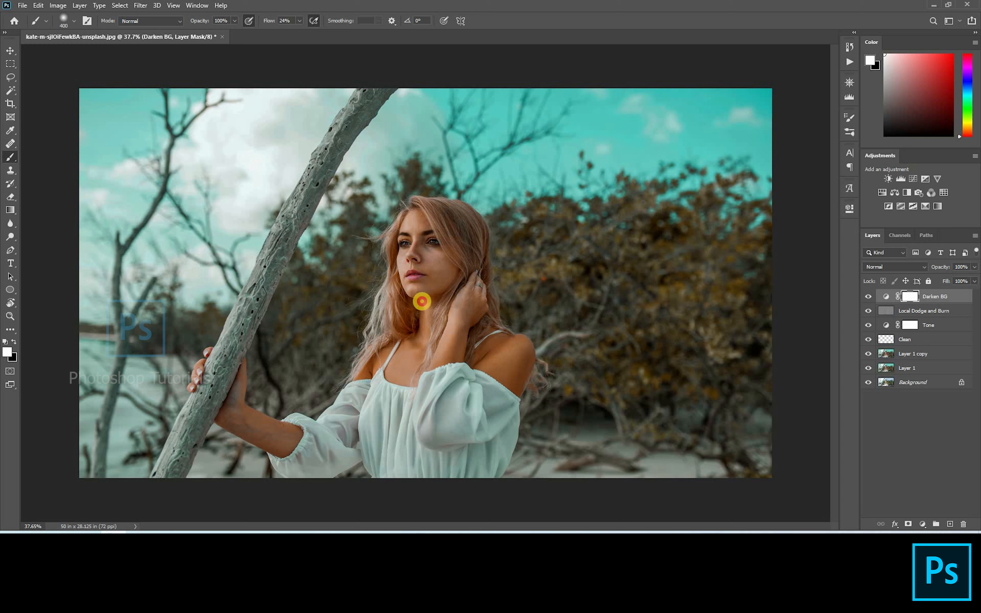
{"action": "key", "text": "x"}
{"action": "mouse_move", "coordinate": [421, 308]}
{"action": "left_mouse_down"}
{"action": "mouse_move", "coordinate": [439, 286]}
{"action": "mouse_move", "coordinate": [438, 256]}
{"action": "mouse_move", "coordinate": [443, 276]}
{"action": "mouse_move", "coordinate": [444, 235]}
{"action": "mouse_move", "coordinate": [431, 336]}
{"action": "mouse_move", "coordinate": [416, 328]}
{"action": "mouse_move", "coordinate": [427, 292]}
{"action": "mouse_move", "coordinate": [407, 365]}
{"action": "mouse_move", "coordinate": [386, 399]}
{"action": "mouse_move", "coordinate": [491, 391]}
{"action": "mouse_move", "coordinate": [432, 420]}
{"action": "mouse_move", "coordinate": [385, 428]}
{"action": "left_mouse_up"}
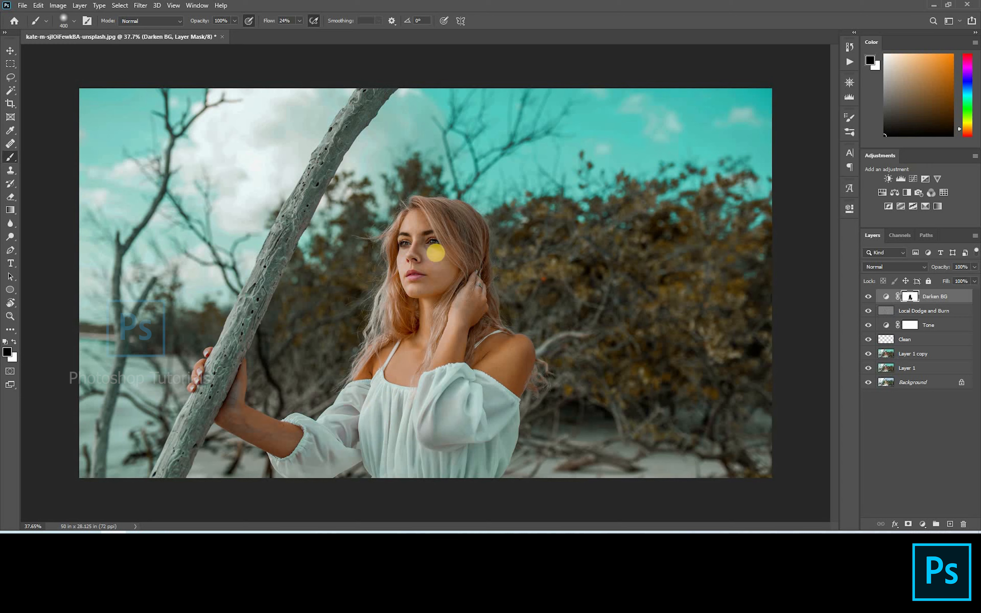
Mask the outstretched forearm and its sleeve out of Darken BG with a smaller black brush
{"action": "key", "text": "bracketleft"}
{"action": "key", "text": "bracketleft"}
{"action": "key", "text": "bracketleft"}
{"action": "key", "text": "bracketleft"}
{"action": "key", "text": "bracketleft"}
{"action": "key", "text": "bracketleft"}
{"action": "key", "text": "bracketleft"}
{"action": "mouse_move", "coordinate": [242, 385]}
{"action": "left_mouse_down"}
{"action": "mouse_move", "coordinate": [256, 422]}
{"action": "mouse_move", "coordinate": [344, 436]}
{"action": "left_mouse_up"}
{"action": "key", "text": "bracketright"}
{"action": "key", "text": "bracketright"}
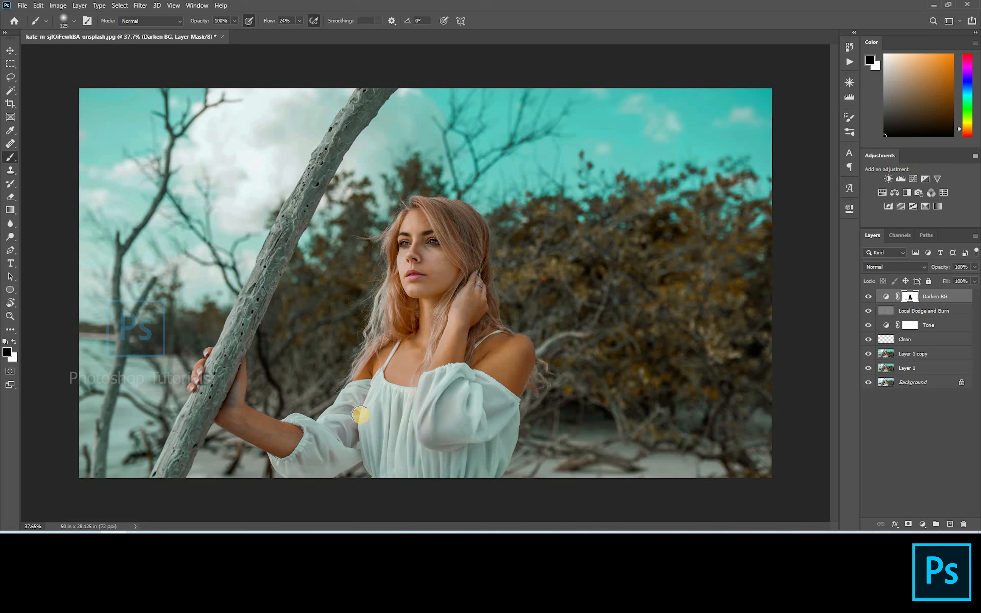
{"action": "key", "text": "bracketleft"}
{"action": "key", "text": "bracketleft"}
{"action": "left_click", "coordinate": [352, 463]}
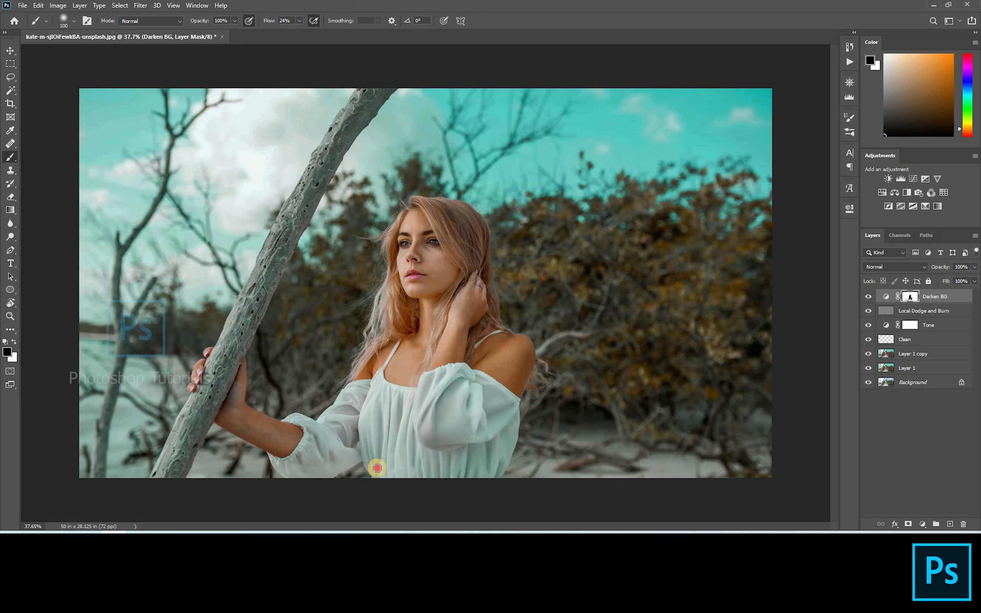
Refine the Darken BG mask over the bare shoulder, hair and dress, enlarging the black brush to about 250 px
{"action": "key", "text": "bracketright"}
{"action": "key", "text": "bracketright"}
{"action": "key", "text": "bracketright"}
{"action": "key", "text": "bracketright"}
{"action": "key", "text": "bracketright"}
{"action": "key", "text": "bracketright"}
{"action": "left_click", "coordinate": [517, 366]}
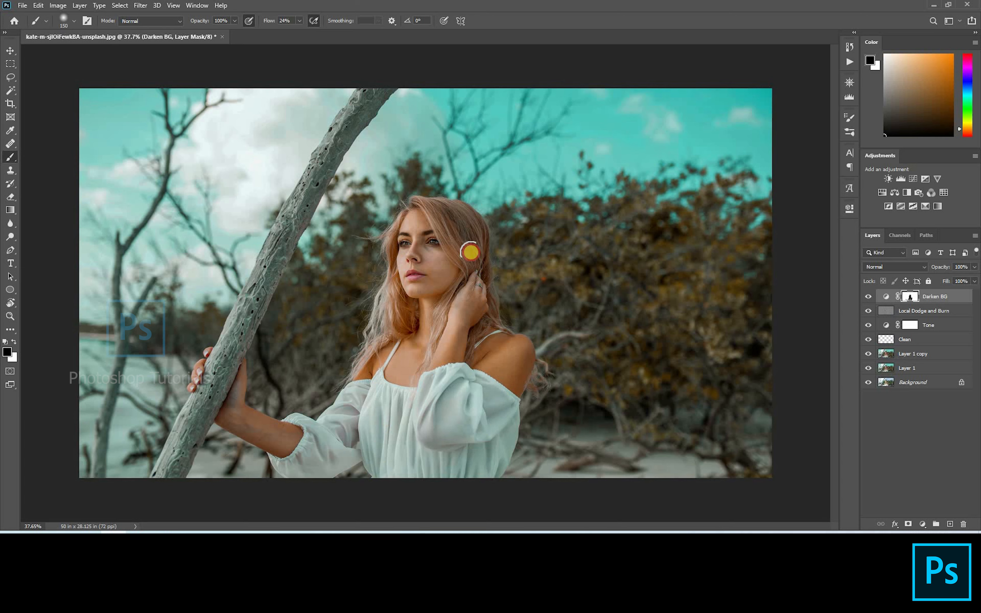
{"action": "key", "text": "bracketright"}
{"action": "key", "text": "bracketright"}
{"action": "key", "text": "bracketright"}
{"action": "left_click", "coordinate": [368, 436]}
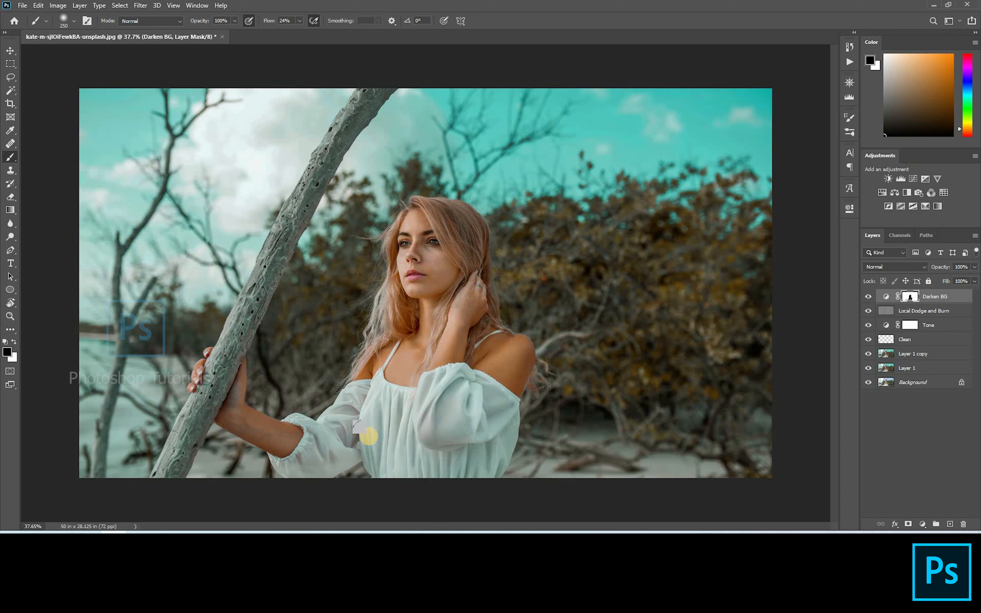
Compare the image with and without the Darken BG layer, leaving no layer selected
{"action": "left_click", "coordinate": [869, 297]}
{"action": "left_click", "coordinate": [868, 297]}
{"action": "left_click", "coordinate": [934, 423]}
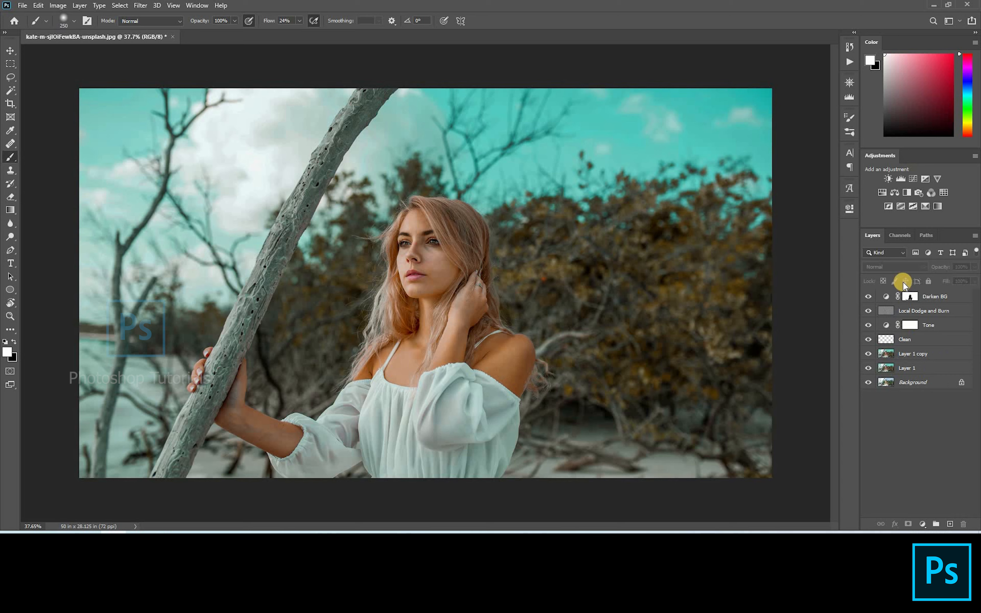
Add a Selective Color adjustment and set its Cyans to Cyan +43, Magenta -25, Yellow +36 and Black +22
{"action": "left_click", "coordinate": [926, 207]}
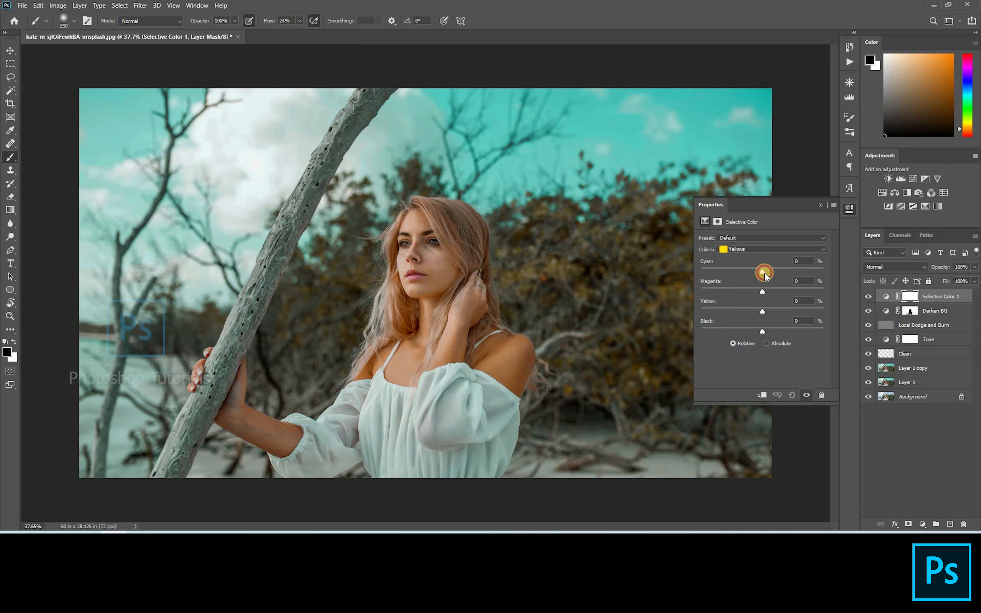
{"action": "left_click", "coordinate": [770, 249]}
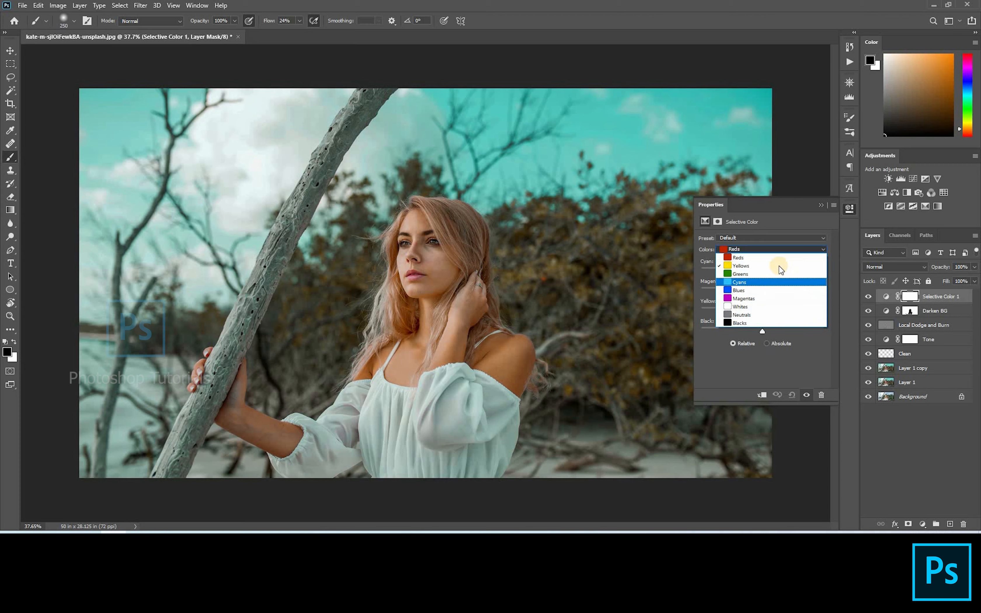
{"action": "left_click", "coordinate": [736, 281]}
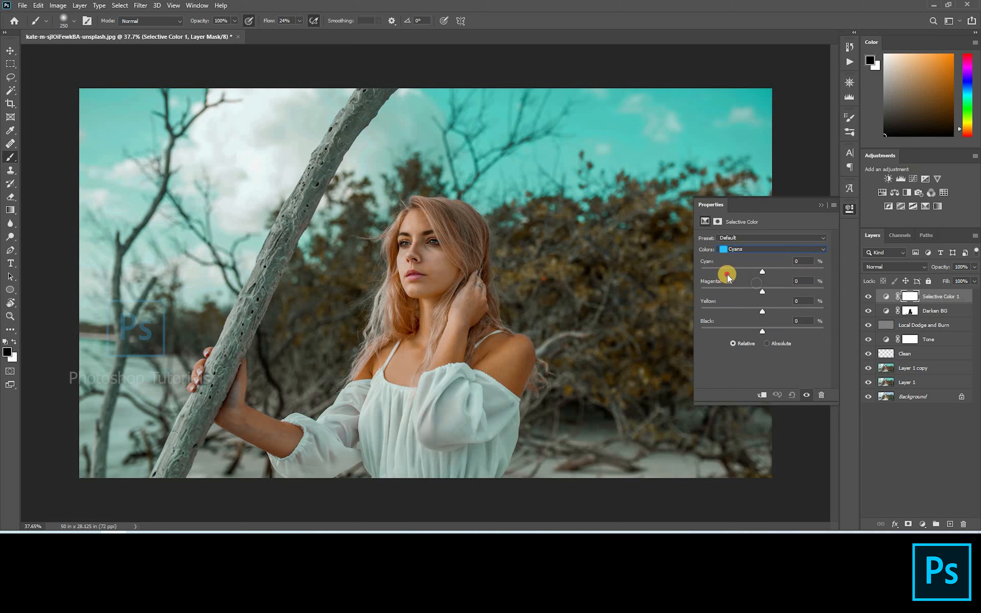
{"action": "left_click", "coordinate": [724, 269]}
{"action": "left_click_drag", "start_coordinate": [731, 280], "coordinate": [761, 333]}
{"action": "left_click", "coordinate": [725, 295]}
{"action": "left_click", "coordinate": [748, 298]}
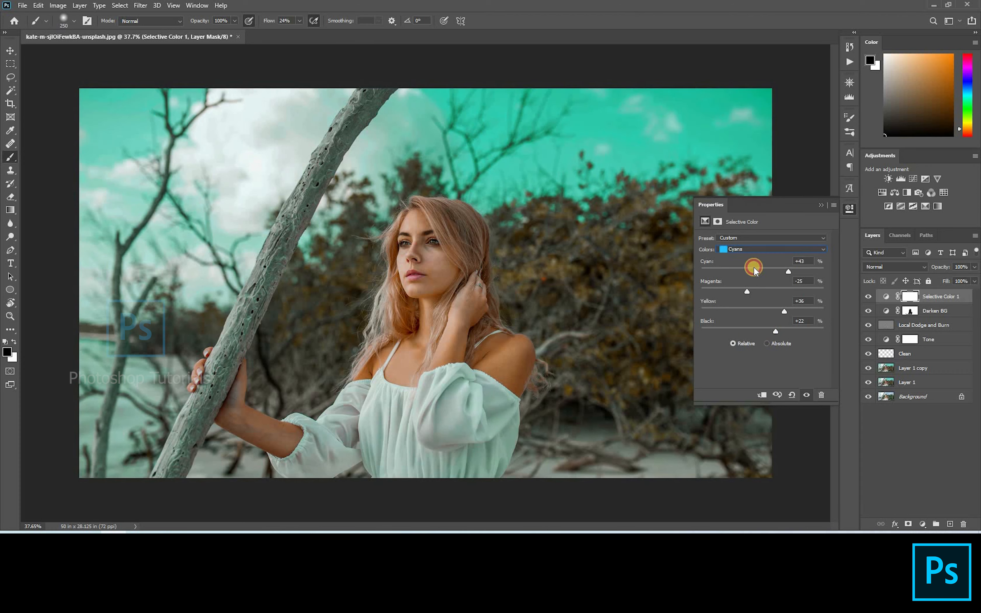
Set the Yellows of Selective Color 1 to Cyan -100, Magenta +24 and Yellow +8
{"action": "left_click", "coordinate": [763, 249]}
{"action": "key", "text": "Return"}
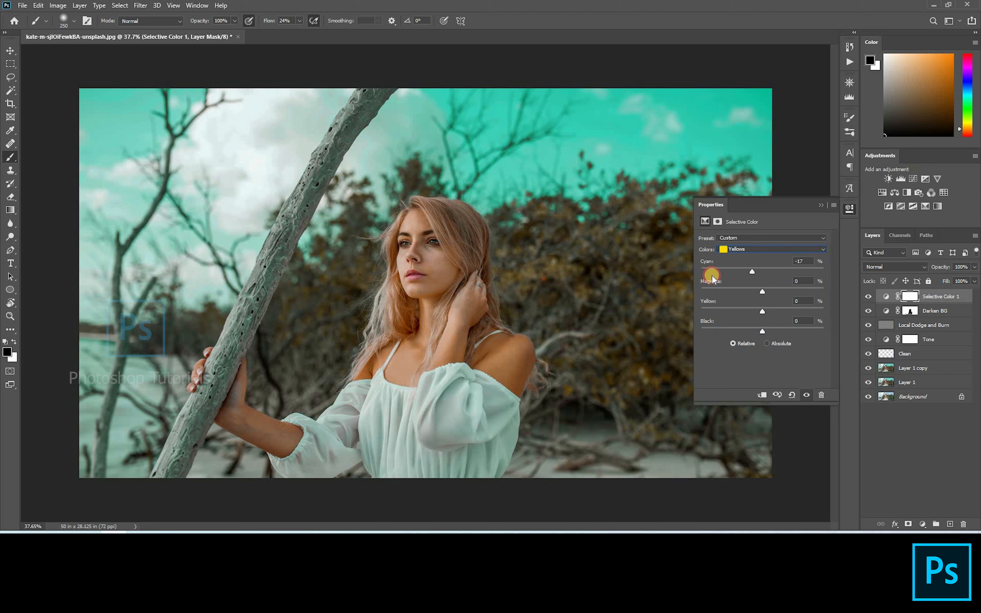
{"action": "left_click", "coordinate": [726, 292]}
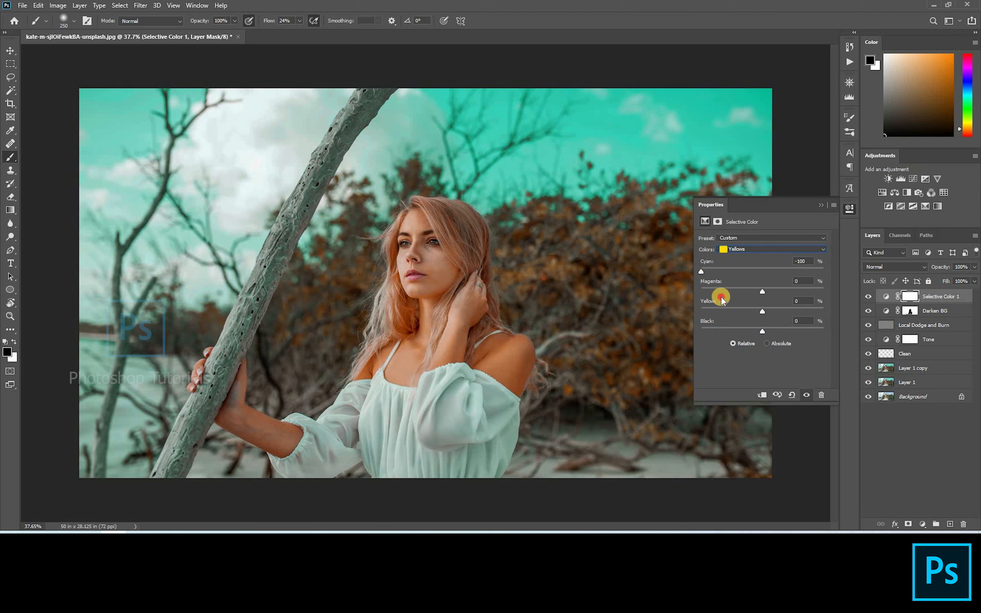
{"action": "left_click", "coordinate": [794, 299]}
{"action": "left_click_drag", "start_coordinate": [820, 303], "coordinate": [778, 305]}
{"action": "left_click_drag", "start_coordinate": [763, 312], "coordinate": [739, 312]}
Mask the woman's face, hair, shoulder and dress out of Selective Color 1 with a 250 px black brush, showing the mask overlay
{"action": "key", "text": "ctrl+minus"}
{"action": "key", "text": "ctrl+minus"}
{"action": "key", "text": "ctrl+minus"}
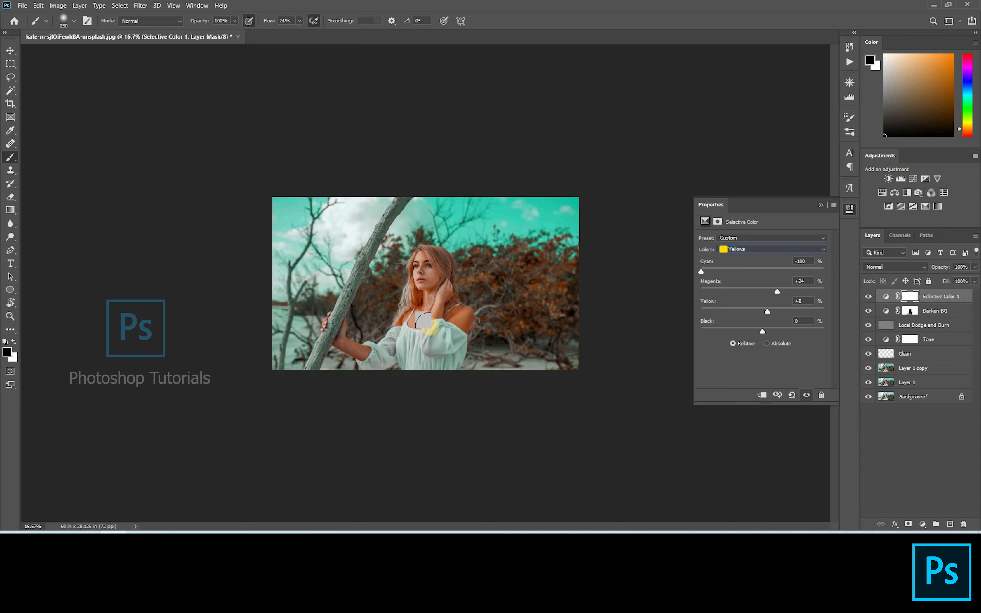
{"action": "scroll", "coordinate": [423, 321], "scroll_direction": "up", "scroll_amount": 3}
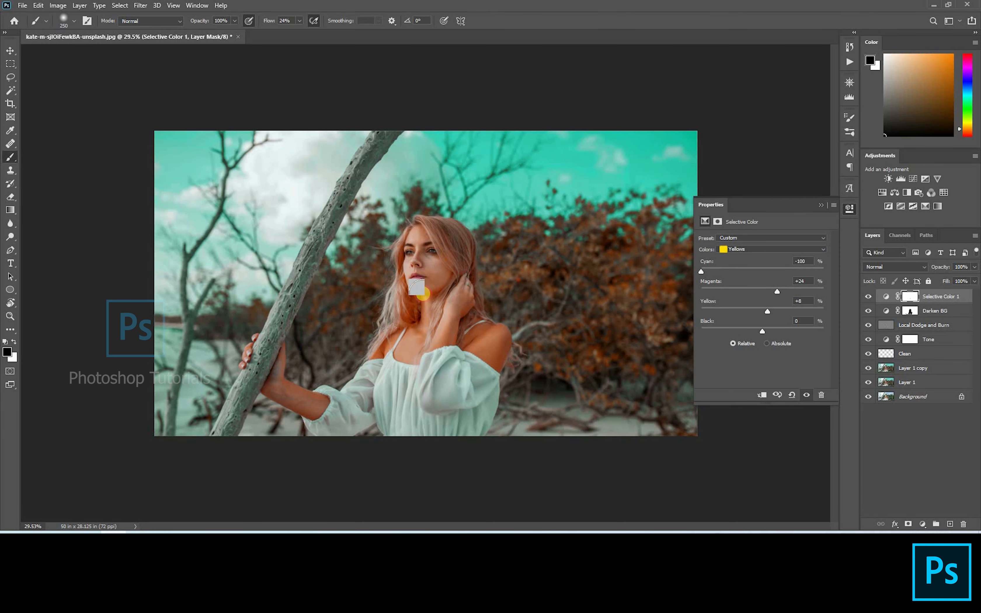
{"action": "mouse_move", "coordinate": [434, 268]}
{"action": "left_mouse_down"}
{"action": "mouse_move", "coordinate": [438, 301]}
{"action": "mouse_move", "coordinate": [456, 244]}
{"action": "mouse_move", "coordinate": [451, 275]}
{"action": "mouse_move", "coordinate": [472, 381]}
{"action": "mouse_move", "coordinate": [484, 328]}
{"action": "mouse_move", "coordinate": [471, 344]}
{"action": "mouse_move", "coordinate": [495, 348]}
{"action": "left_mouse_up"}
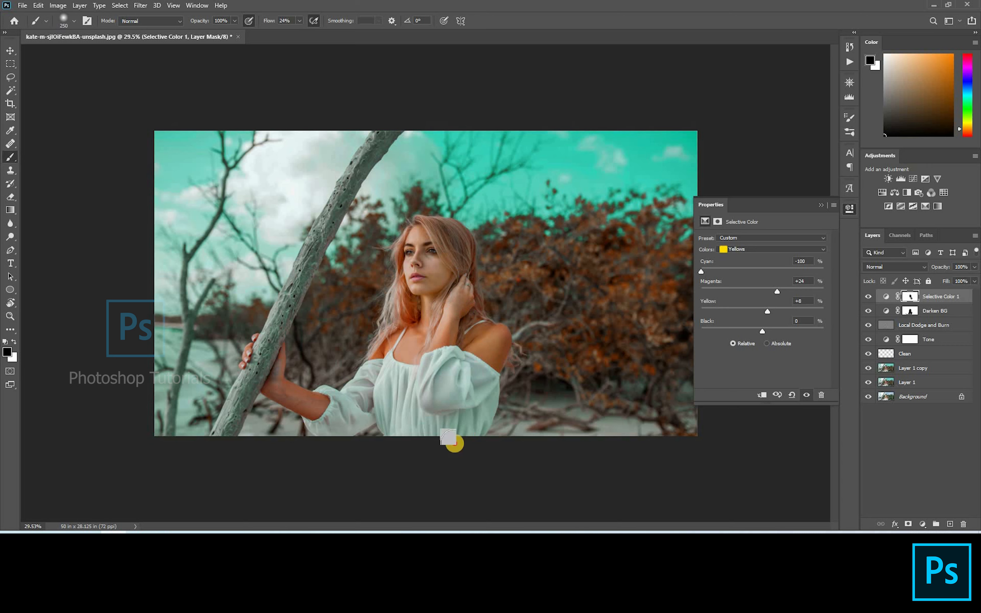
{"action": "key", "text": "backslash"}
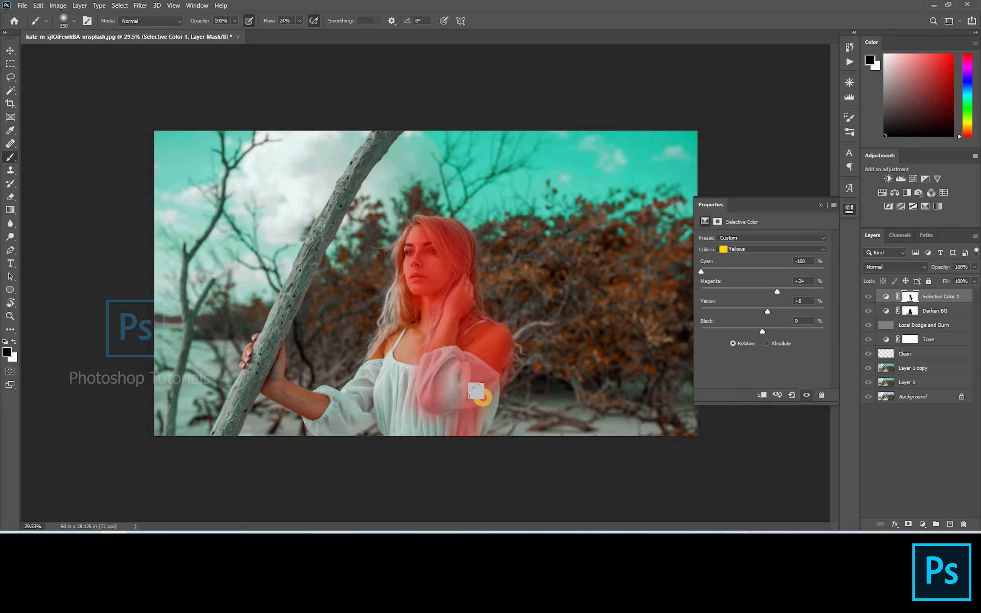
{"action": "mouse_move", "coordinate": [425, 303]}
{"action": "left_mouse_down"}
{"action": "mouse_move", "coordinate": [445, 363]}
{"action": "mouse_move", "coordinate": [434, 315]}
{"action": "mouse_move", "coordinate": [390, 376]}
{"action": "mouse_move", "coordinate": [428, 287]}
{"action": "mouse_move", "coordinate": [376, 402]}
{"action": "mouse_move", "coordinate": [377, 385]}
{"action": "mouse_move", "coordinate": [337, 432]}
{"action": "mouse_move", "coordinate": [380, 395]}
{"action": "mouse_move", "coordinate": [405, 460]}
{"action": "mouse_move", "coordinate": [395, 401]}
{"action": "mouse_move", "coordinate": [408, 447]}
{"action": "mouse_move", "coordinate": [347, 400]}
{"action": "mouse_move", "coordinate": [378, 353]}
{"action": "mouse_move", "coordinate": [328, 401]}
{"action": "left_mouse_up"}
Mask the outstretched forearm and sleeve out of Selective Color 1 with a smaller black brush, and hide the mask overlay
{"action": "key", "text": "bracketleft"}
{"action": "key", "text": "bracketleft"}
{"action": "key", "text": "bracketleft"}
{"action": "key", "text": "bracketleft"}
{"action": "key", "text": "bracketleft"}
{"action": "key", "text": "bracketleft"}
{"action": "key", "text": "bracketleft"}
{"action": "key", "text": "bracketleft"}
{"action": "mouse_move", "coordinate": [275, 380]}
{"action": "left_mouse_down"}
{"action": "mouse_move", "coordinate": [284, 361]}
{"action": "mouse_move", "coordinate": [280, 384]}
{"action": "mouse_move", "coordinate": [280, 375]}
{"action": "mouse_move", "coordinate": [326, 422]}
{"action": "mouse_move", "coordinate": [299, 403]}
{"action": "mouse_move", "coordinate": [333, 409]}
{"action": "mouse_move", "coordinate": [295, 390]}
{"action": "mouse_move", "coordinate": [325, 390]}
{"action": "left_mouse_up"}
{"action": "key", "text": "bracketright"}
{"action": "key", "text": "bracketright"}
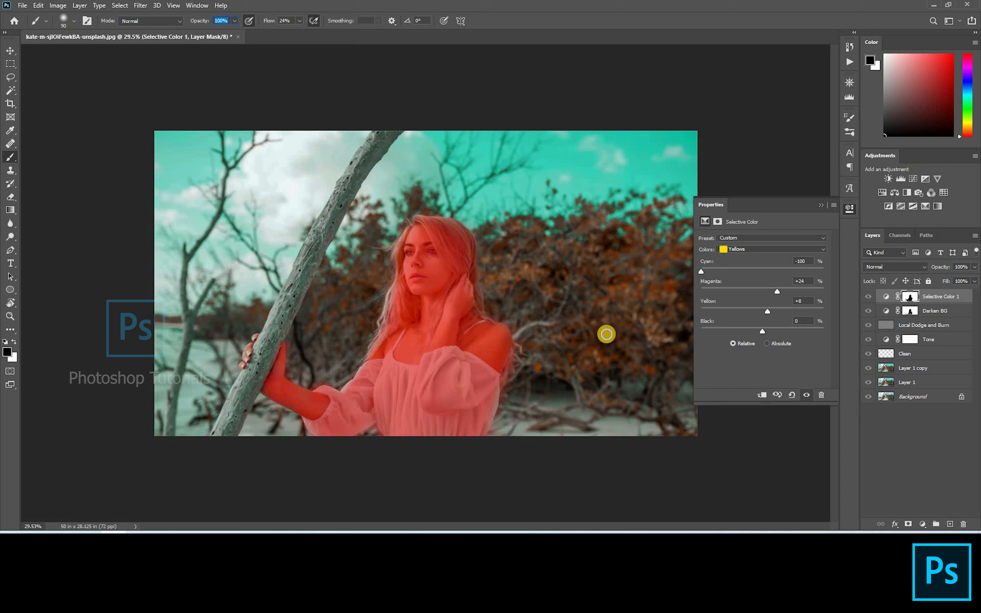
{"action": "key", "text": "backslash"}
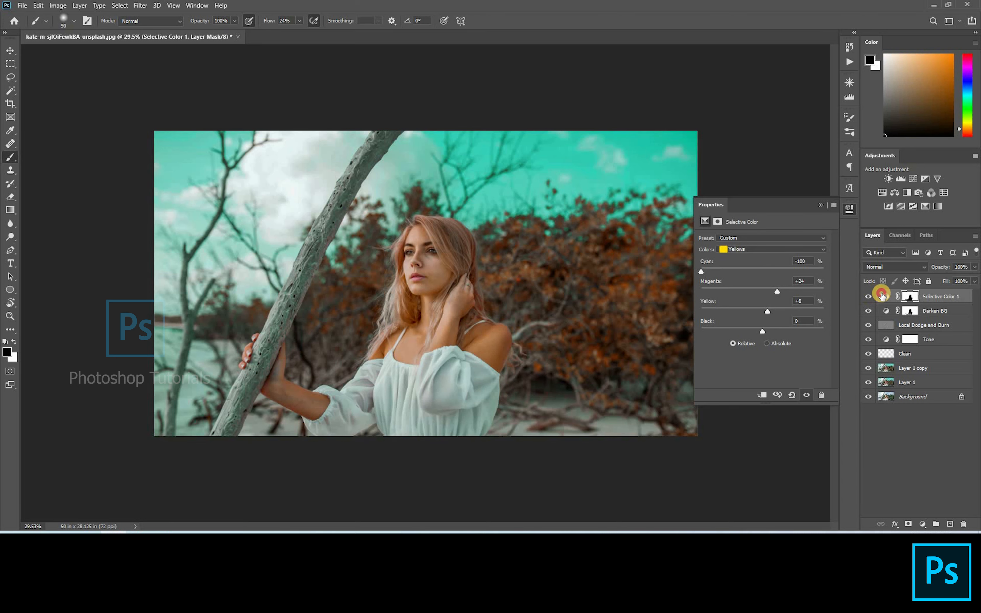
Try extreme Cyan and Magenta settings, including Cyan +100, on the Yellows of Selective Color 1
{"action": "left_click_drag", "start_coordinate": [702, 272], "coordinate": [829, 282]}
{"action": "left_click_drag", "start_coordinate": [777, 292], "coordinate": [705, 291]}
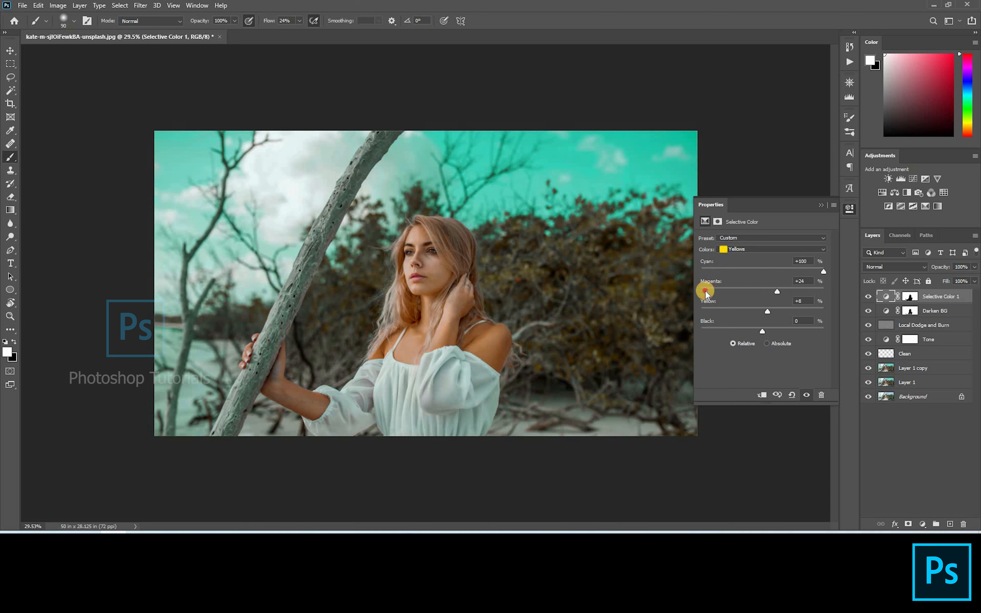
{"action": "left_click", "coordinate": [827, 292]}
{"action": "left_click", "coordinate": [697, 312]}
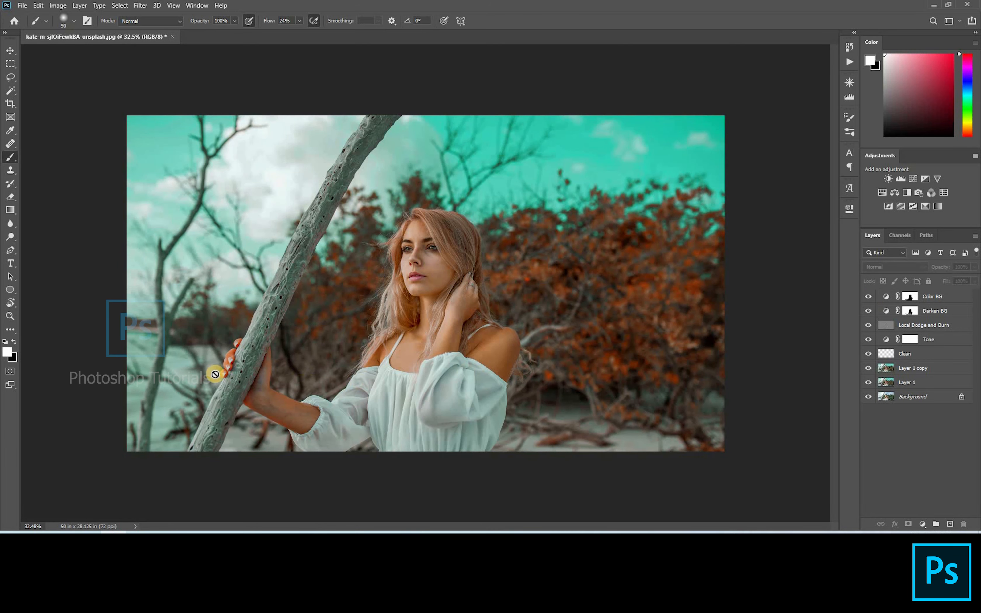
Show the Darken BG mask as an overlay and paint black over the lower dress and the outstretched arm's sleeve
{"action": "scroll", "coordinate": [211, 372], "scroll_direction": "up", "scroll_amount": 10}
{"action": "left_click_drag", "start_coordinate": [420, 377], "coordinate": [659, 240]}
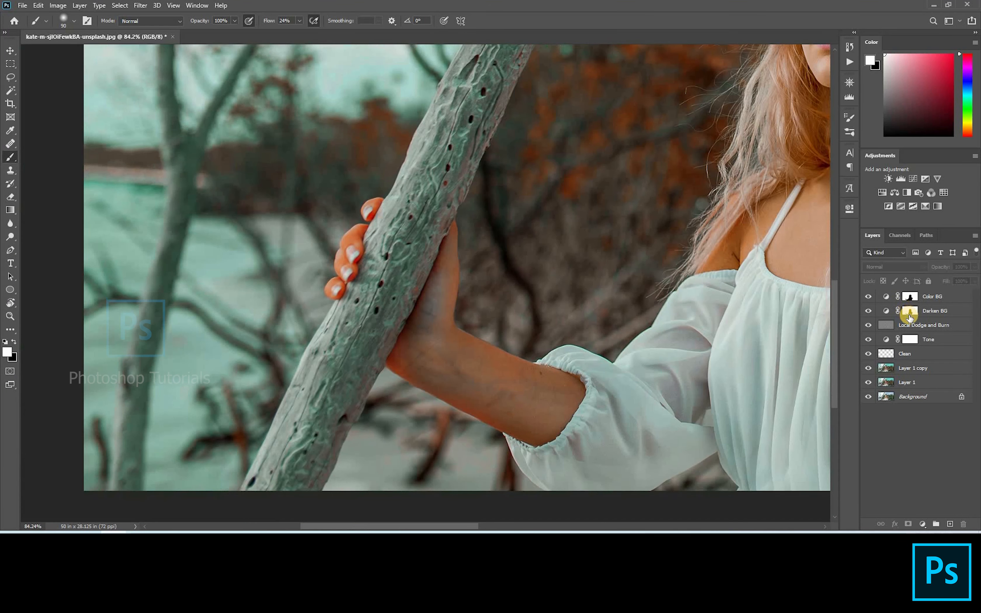
{"action": "left_click", "coordinate": [910, 311]}
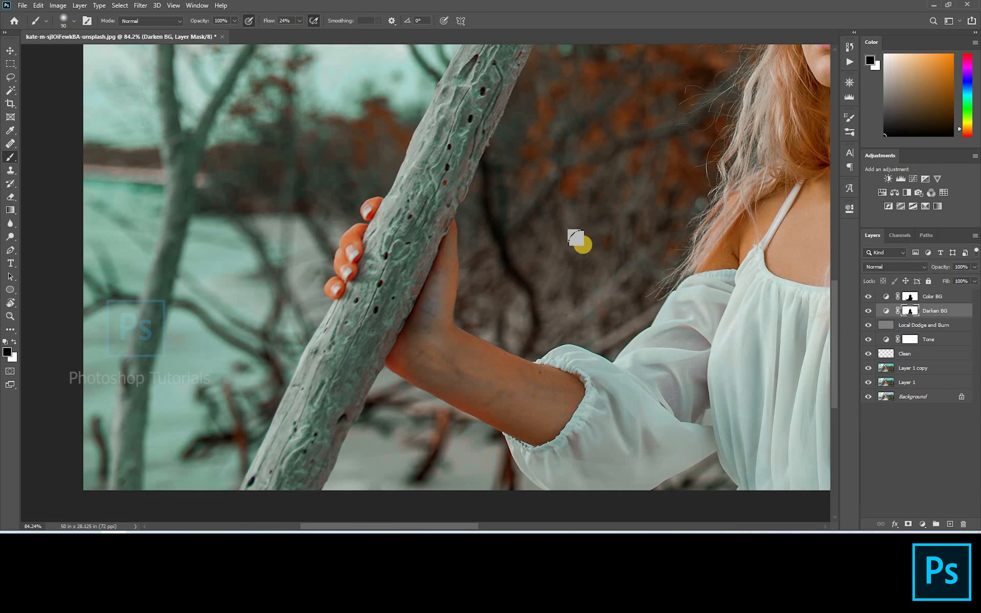
{"action": "key", "text": "x"}
{"action": "key", "text": "backslash"}
{"action": "scroll", "coordinate": [486, 268], "scroll_direction": "down", "scroll_amount": 4}
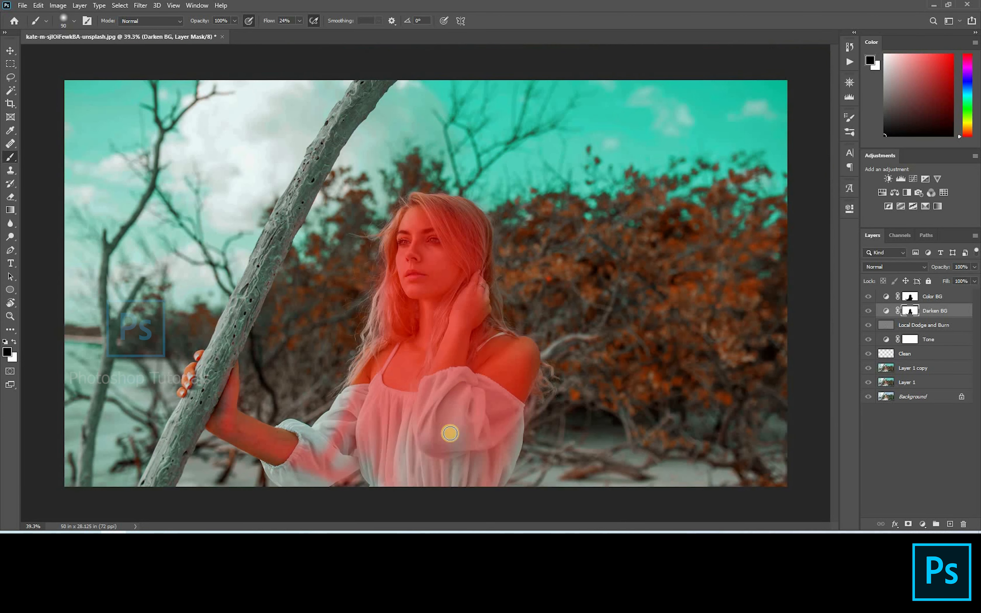
{"action": "mouse_move", "coordinate": [433, 446]}
{"action": "left_mouse_down"}
{"action": "mouse_move", "coordinate": [449, 500]}
{"action": "mouse_move", "coordinate": [452, 463]}
{"action": "mouse_move", "coordinate": [445, 476]}
{"action": "mouse_move", "coordinate": [462, 481]}
{"action": "mouse_move", "coordinate": [469, 465]}
{"action": "mouse_move", "coordinate": [456, 499]}
{"action": "mouse_move", "coordinate": [519, 411]}
{"action": "mouse_move", "coordinate": [506, 480]}
{"action": "mouse_move", "coordinate": [442, 412]}
{"action": "mouse_move", "coordinate": [406, 482]}
{"action": "mouse_move", "coordinate": [382, 485]}
{"action": "mouse_move", "coordinate": [370, 420]}
{"action": "mouse_move", "coordinate": [425, 439]}
{"action": "mouse_move", "coordinate": [439, 455]}
{"action": "mouse_move", "coordinate": [390, 383]}
{"action": "mouse_move", "coordinate": [366, 388]}
{"action": "mouse_move", "coordinate": [317, 440]}
{"action": "mouse_move", "coordinate": [365, 416]}
{"action": "mouse_move", "coordinate": [340, 469]}
{"action": "mouse_move", "coordinate": [339, 458]}
{"action": "mouse_move", "coordinate": [283, 430]}
{"action": "mouse_move", "coordinate": [320, 428]}
{"action": "left_mouse_up"}
Mask the fingers and thumb gripping the branch out of Darken BG with a black brush of about 20 px
{"action": "scroll", "coordinate": [322, 217], "scroll_direction": "up", "scroll_amount": 3}
{"action": "key", "text": "bracketleft"}
{"action": "key", "text": "bracketleft"}
{"action": "key", "text": "bracketleft"}
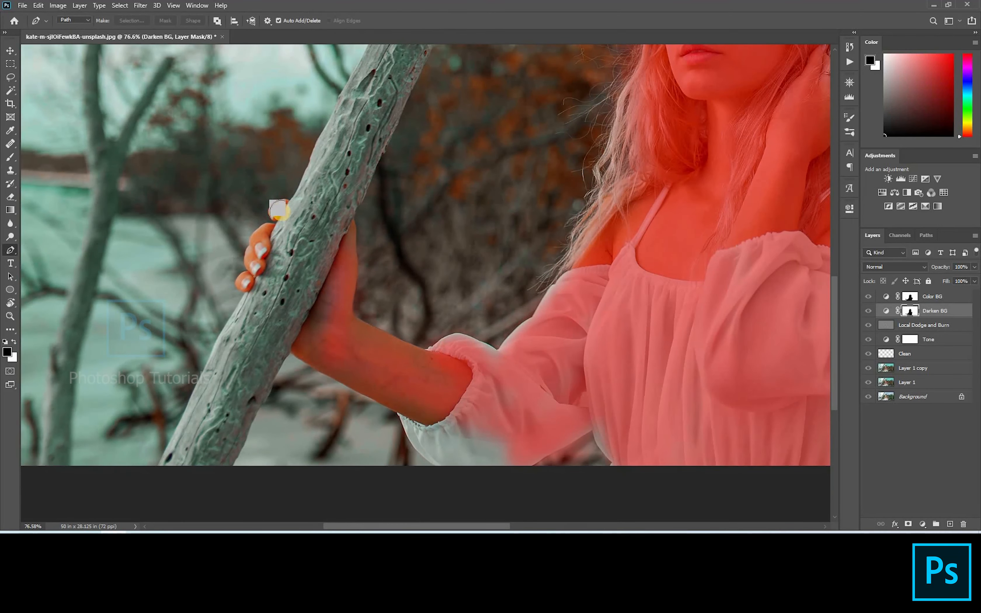
{"action": "mouse_move", "coordinate": [277, 216]}
{"action": "left_mouse_down"}
{"action": "mouse_move", "coordinate": [252, 247]}
{"action": "mouse_move", "coordinate": [252, 272]}
{"action": "mouse_move", "coordinate": [270, 230]}
{"action": "mouse_move", "coordinate": [249, 276]}
{"action": "left_mouse_up"}
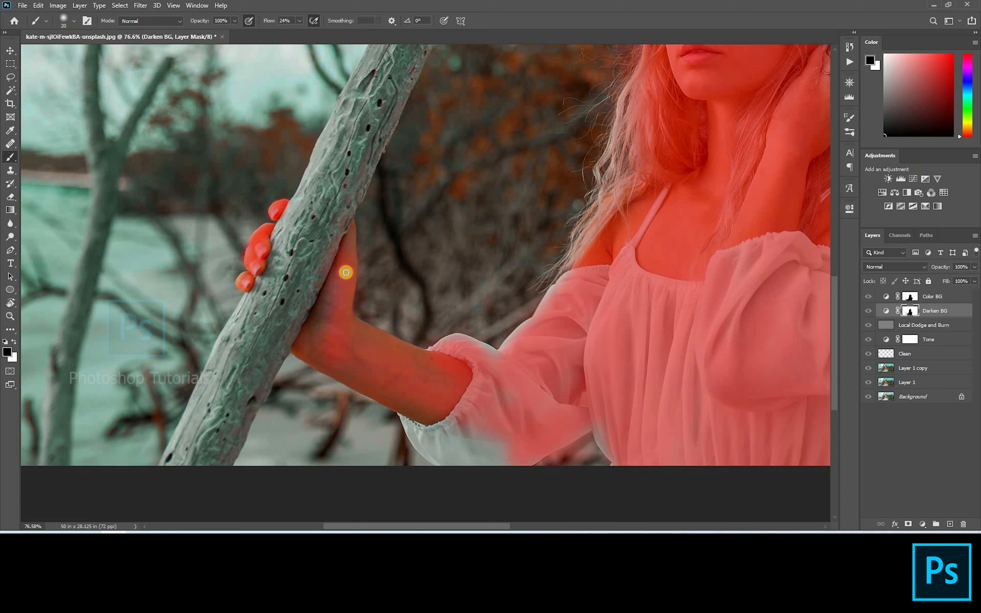
{"action": "mouse_move", "coordinate": [346, 272]}
{"action": "left_mouse_down"}
{"action": "mouse_move", "coordinate": [349, 243]}
{"action": "mouse_move", "coordinate": [312, 358]}
{"action": "mouse_move", "coordinate": [344, 290]}
{"action": "mouse_move", "coordinate": [352, 238]}
{"action": "left_mouse_up"}
Mask the remaining forearm and sleeve edges out of Darken BG with a resized black brush, and hide the mask overlay
{"action": "key", "text": "bracketright"}
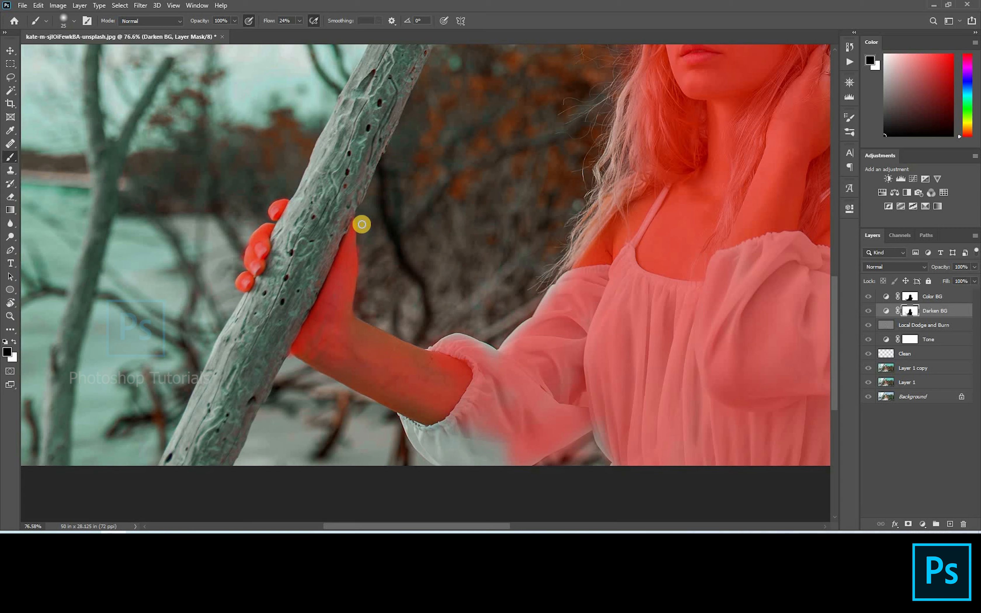
{"action": "key", "text": "bracketright"}
{"action": "key", "text": "bracketright"}
{"action": "key", "text": "bracketright"}
{"action": "key", "text": "bracketright"}
{"action": "key", "text": "bracketright"}
{"action": "key", "text": "bracketright"}
{"action": "key", "text": "bracketright"}
{"action": "key", "text": "bracketright"}
{"action": "mouse_move", "coordinate": [335, 319]}
{"action": "left_mouse_down"}
{"action": "mouse_move", "coordinate": [322, 320]}
{"action": "mouse_move", "coordinate": [397, 409]}
{"action": "mouse_move", "coordinate": [458, 351]}
{"action": "mouse_move", "coordinate": [561, 301]}
{"action": "mouse_move", "coordinate": [589, 315]}
{"action": "mouse_move", "coordinate": [547, 302]}
{"action": "left_mouse_up"}
{"action": "key", "text": "bracketleft"}
{"action": "key", "text": "bracketright"}
{"action": "key", "text": "bracketright"}
{"action": "mouse_move", "coordinate": [428, 446]}
{"action": "left_mouse_down"}
{"action": "mouse_move", "coordinate": [452, 307]}
{"action": "mouse_move", "coordinate": [474, 268]}
{"action": "mouse_move", "coordinate": [548, 310]}
{"action": "left_mouse_up"}
{"action": "key", "text": "bracketleft"}
{"action": "key", "text": "bracketleft"}
{"action": "key", "text": "bracketleft"}
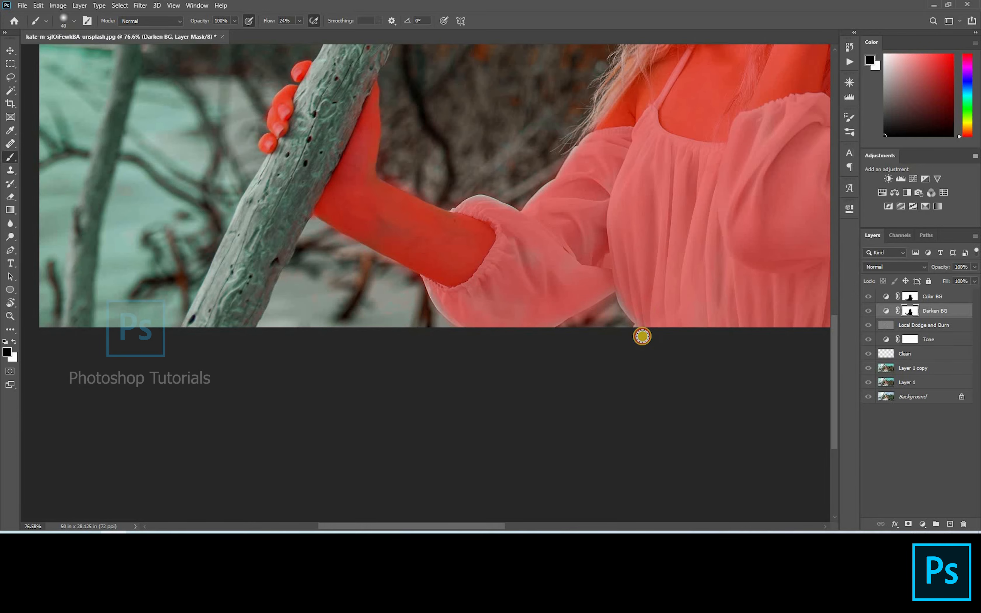
{"action": "left_click_drag", "start_coordinate": [491, 303], "coordinate": [532, 303]}
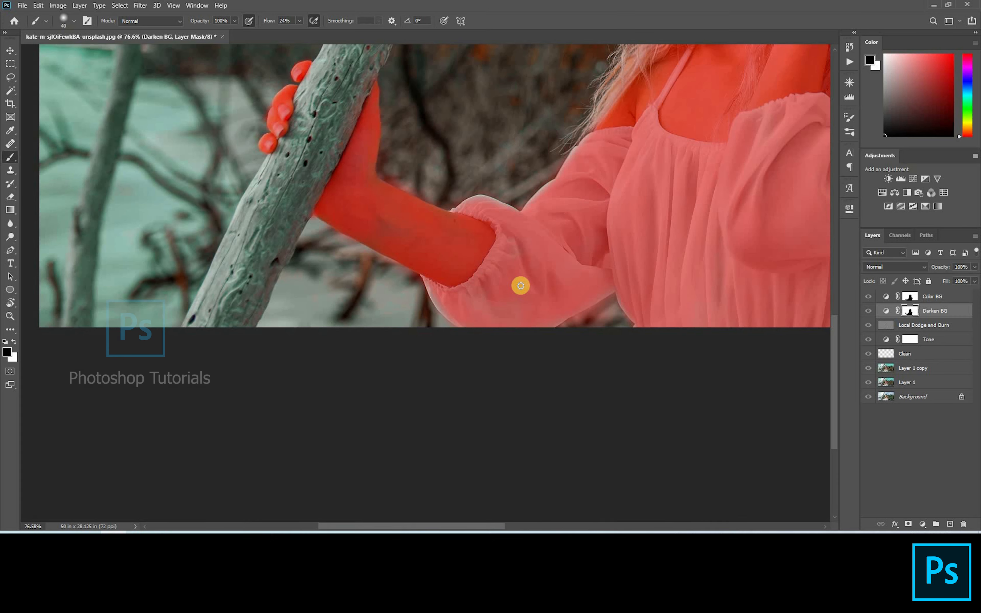
{"action": "key", "text": "ctrl+0"}
{"action": "key", "text": "backslash"}
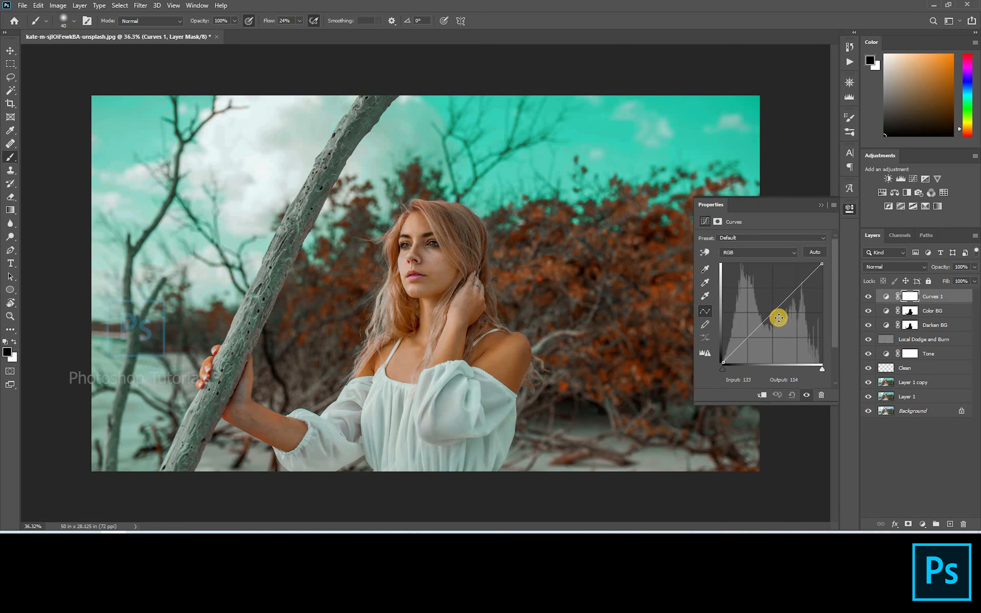
Darken the Curves 1 midtones to output 120 at input 143 and invert the layer's mask to black
{"action": "left_click", "coordinate": [781, 321]}
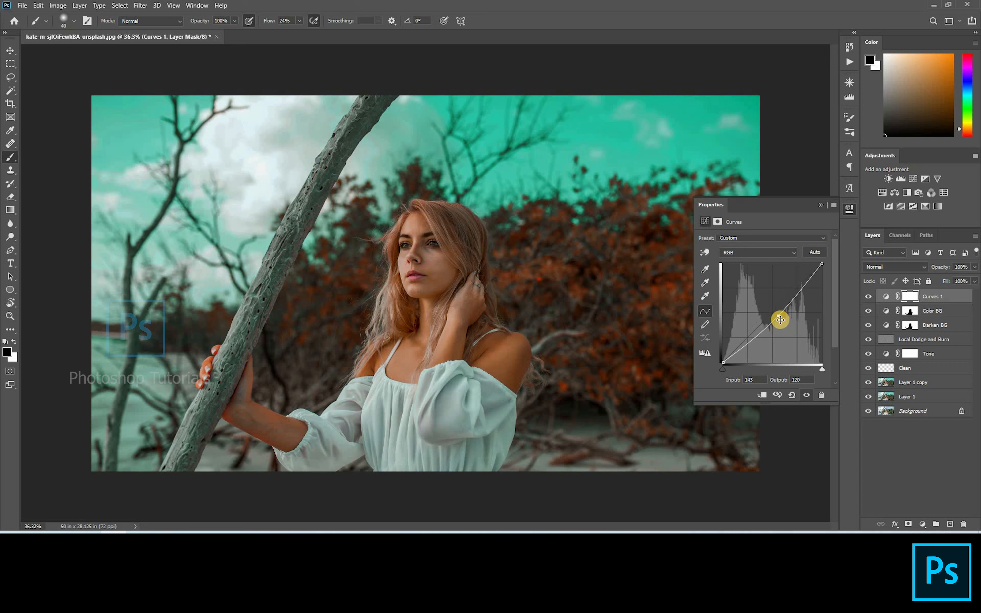
{"action": "left_click", "coordinate": [922, 298], "text": "ctrl"}
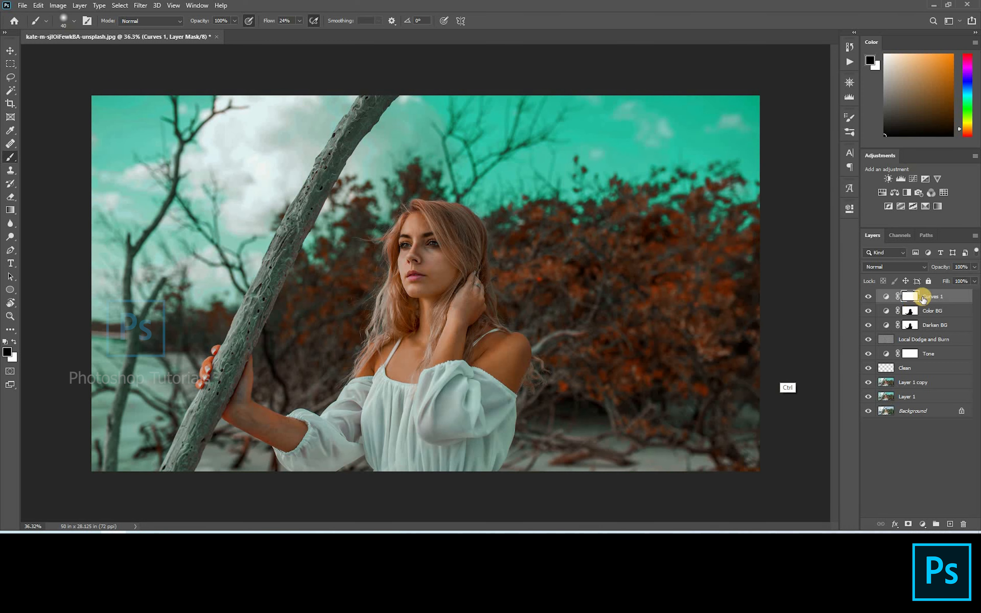
{"action": "key", "text": "ctrl+i"}
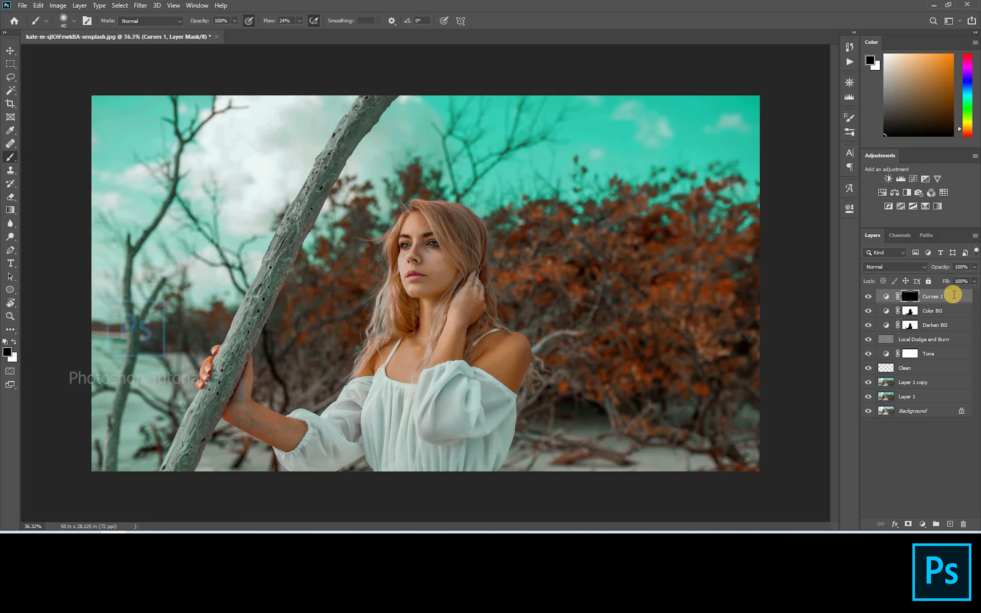
Rename the Curves 1 layer as Global Burn
{"action": "double_click", "coordinate": [954, 295]}
{"action": "type", "text": "Global Burn"}
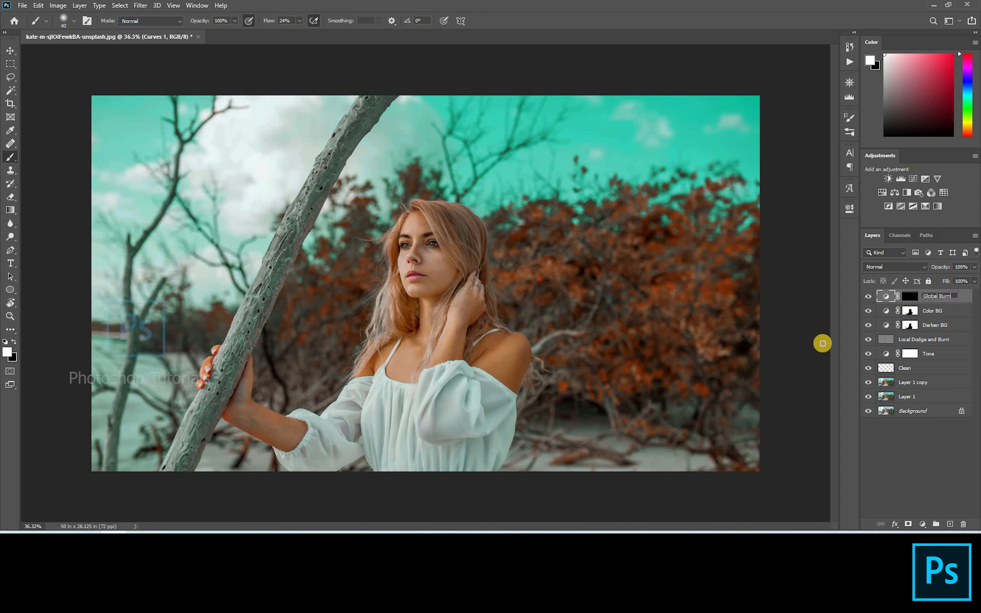
{"action": "key", "text": "Return"}
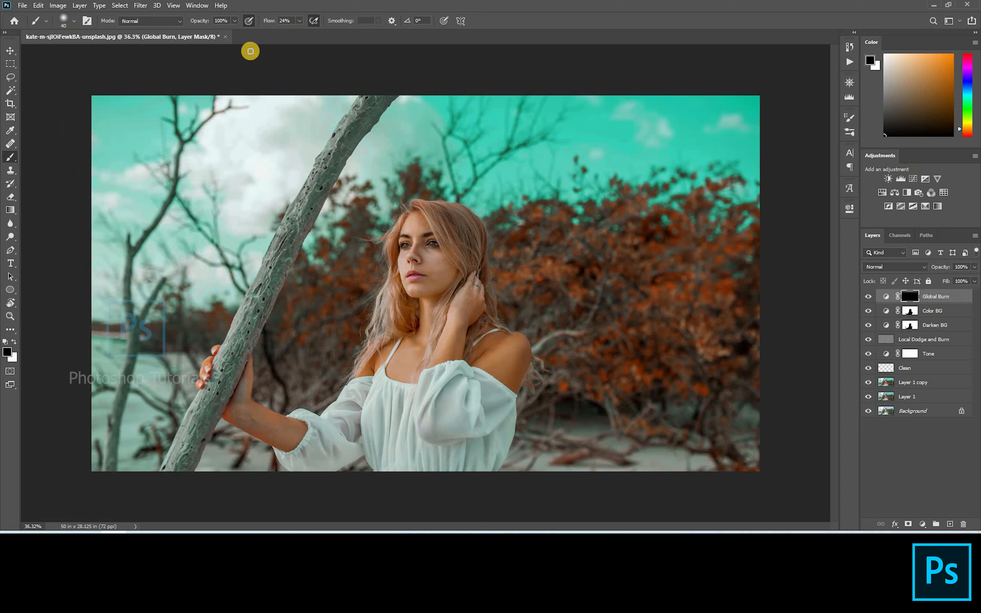
Rotate the canvas view to about -86° around the woman's face and prepare a white brush at 4% flow
{"action": "left_click", "coordinate": [299, 21]}
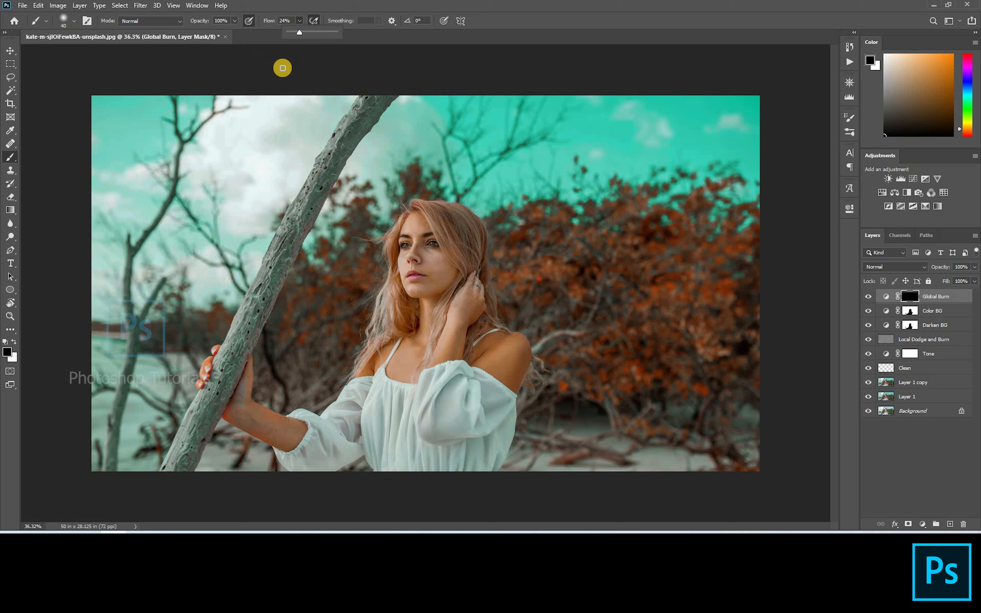
{"action": "left_click", "coordinate": [443, 227]}
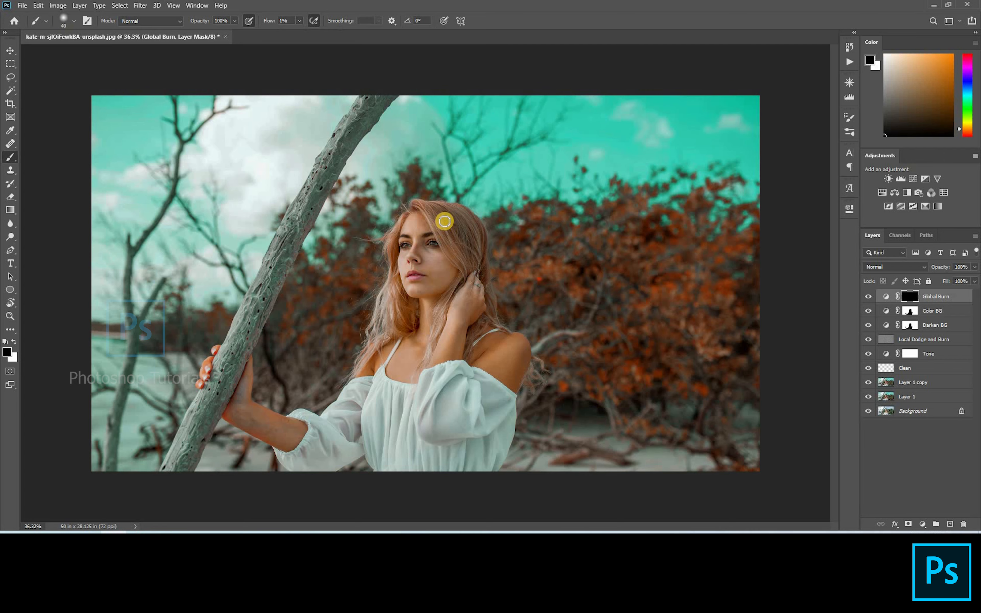
{"action": "left_click_drag", "start_coordinate": [447, 215], "coordinate": [616, 103]}
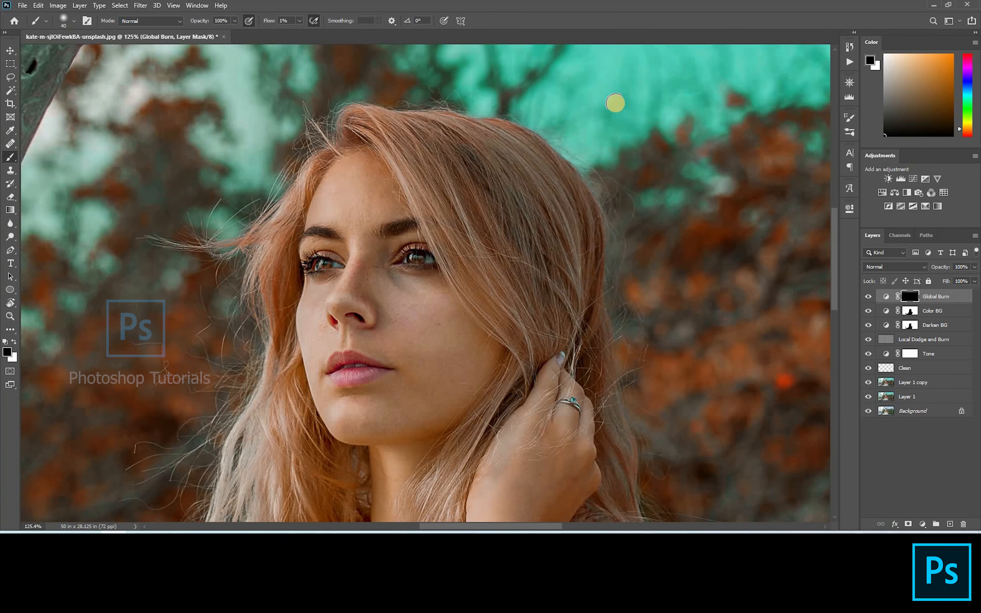
{"action": "key", "text": "r"}
{"action": "mouse_move", "coordinate": [311, 203]}
{"action": "left_mouse_down"}
{"action": "mouse_move", "coordinate": [397, 221]}
{"action": "mouse_move", "coordinate": [426, 199]}
{"action": "left_mouse_up"}
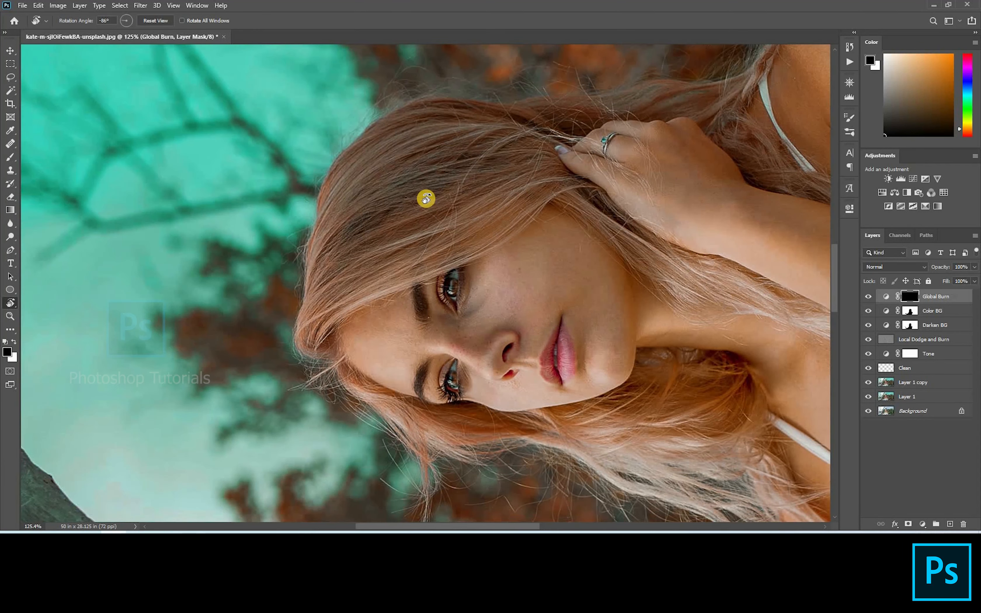
{"action": "scroll", "coordinate": [426, 199], "scroll_direction": "up", "scroll_amount": 1}
{"action": "scroll", "coordinate": [426, 199], "scroll_direction": "down", "scroll_amount": 2}
{"action": "key", "text": "b"}
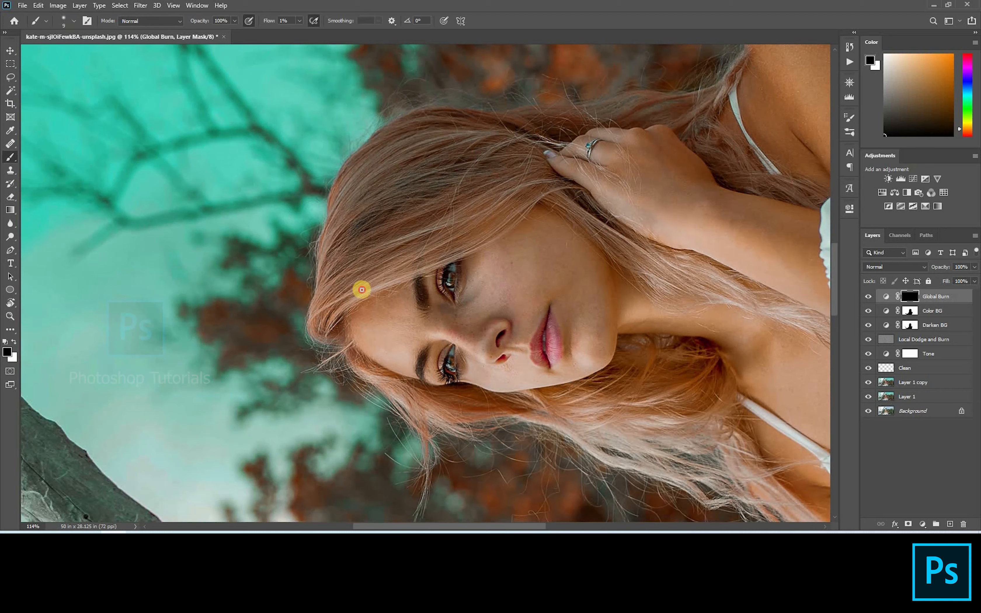
{"action": "key", "text": "x"}
{"action": "key", "text": "x"}
{"action": "left_click_drag", "start_coordinate": [269, 23], "coordinate": [298, 22]}
{"action": "key", "text": "x"}
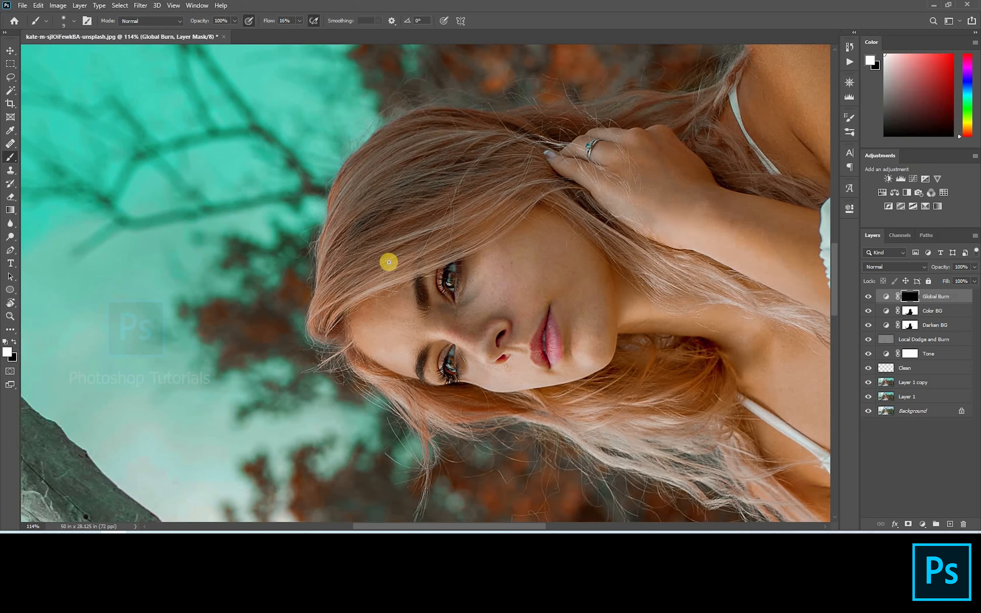
{"action": "left_click_drag", "start_coordinate": [300, 21], "coordinate": [292, 32]}
Paint white on the Global Burn mask along the woman's hair to burn it, enlarging the brush to about 45 px
{"action": "mouse_move", "coordinate": [328, 309]}
{"action": "left_mouse_down"}
{"action": "mouse_move", "coordinate": [354, 305]}
{"action": "mouse_move", "coordinate": [429, 249]}
{"action": "mouse_move", "coordinate": [399, 255]}
{"action": "mouse_move", "coordinate": [410, 226]}
{"action": "left_mouse_up"}
{"action": "key", "text": "bracketright"}
{"action": "key", "text": "bracketleft"}
{"action": "mouse_move", "coordinate": [463, 146]}
{"action": "left_mouse_down"}
{"action": "mouse_move", "coordinate": [415, 171]}
{"action": "mouse_move", "coordinate": [495, 179]}
{"action": "mouse_move", "coordinate": [513, 150]}
{"action": "mouse_move", "coordinate": [545, 165]}
{"action": "mouse_move", "coordinate": [532, 168]}
{"action": "mouse_move", "coordinate": [563, 202]}
{"action": "left_mouse_up"}
{"action": "key", "text": "bracketright"}
{"action": "key", "text": "bracketright"}
{"action": "key", "text": "bracketright"}
{"action": "key", "text": "bracketright"}
{"action": "key", "text": "bracketright"}
{"action": "key", "text": "bracketright"}
{"action": "key", "text": "bracketright"}
{"action": "key", "text": "bracketright"}
Compare the portrait with and without the Global Burn and Color BG adjustments by toggling their visibility
{"action": "left_click", "coordinate": [868, 296]}
{"action": "left_click", "coordinate": [867, 311]}
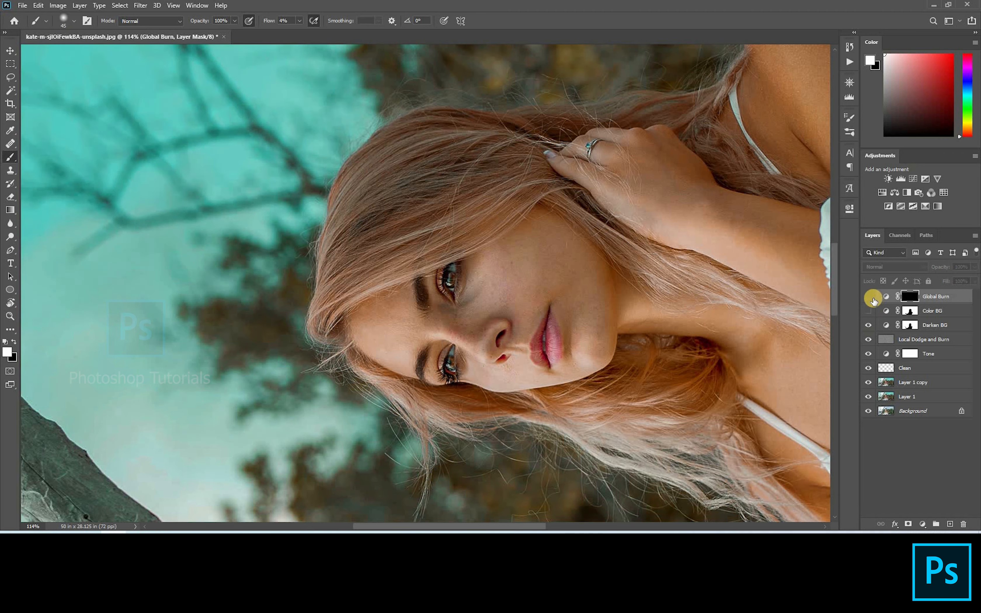
{"action": "left_click", "coordinate": [870, 297]}
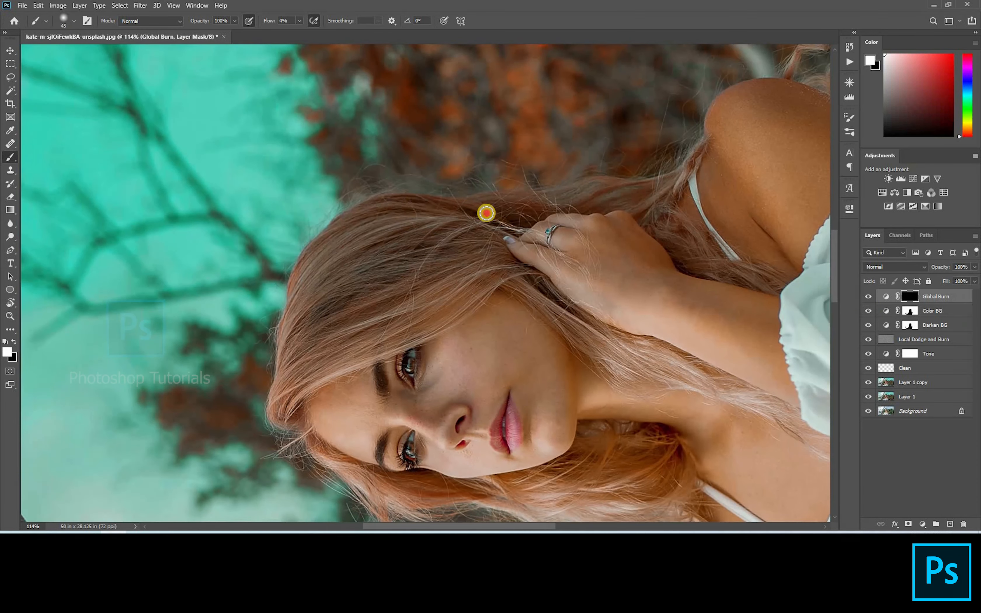
Paint white on the Global Burn mask over the hair by the raised hand and the nearby shoulder, varying the brush size up to a broad tip
{"action": "mouse_move", "coordinate": [486, 213]}
{"action": "left_mouse_down"}
{"action": "mouse_move", "coordinate": [569, 204]}
{"action": "mouse_move", "coordinate": [507, 179]}
{"action": "left_mouse_up"}
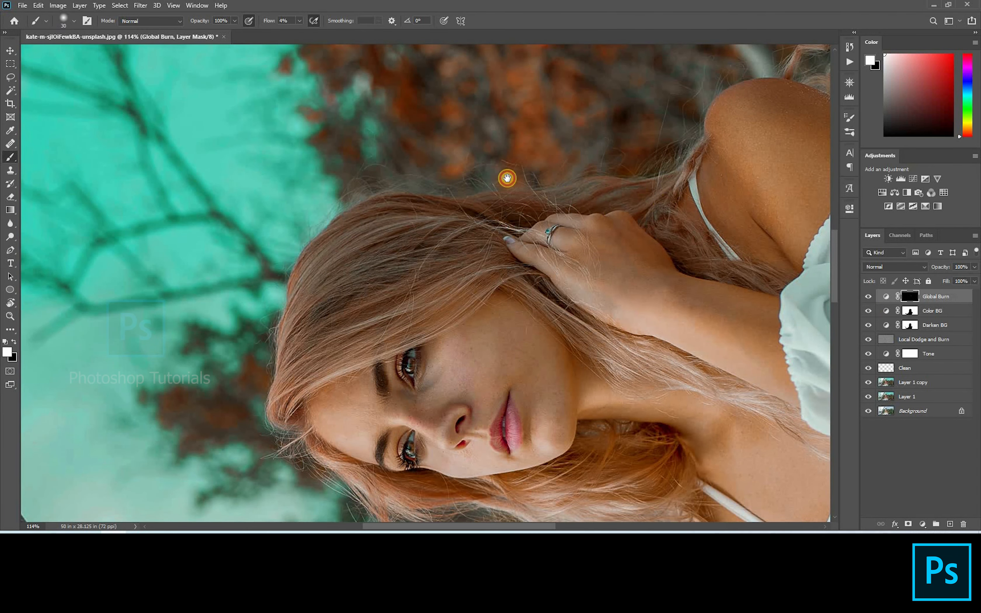
{"action": "left_click_drag", "start_coordinate": [726, 198], "coordinate": [576, 173]}
{"action": "key", "text": "bracketright"}
{"action": "key", "text": "bracketright"}
{"action": "key", "text": "bracketright"}
{"action": "key", "text": "bracketright"}
{"action": "key", "text": "bracketright"}
{"action": "key", "text": "bracketright"}
{"action": "key", "text": "bracketright"}
{"action": "key", "text": "bracketright"}
{"action": "mouse_move", "coordinate": [619, 219]}
{"action": "left_mouse_down"}
{"action": "mouse_move", "coordinate": [616, 245]}
{"action": "mouse_move", "coordinate": [541, 241]}
{"action": "left_mouse_up"}
{"action": "mouse_move", "coordinate": [561, 148]}
{"action": "left_mouse_down"}
{"action": "mouse_move", "coordinate": [492, 220]}
{"action": "mouse_move", "coordinate": [548, 228]}
{"action": "left_mouse_up"}
{"action": "key", "text": "bracketleft"}
{"action": "key", "text": "bracketleft"}
{"action": "key", "text": "bracketleft"}
{"action": "left_click_drag", "start_coordinate": [417, 243], "coordinate": [502, 323]}
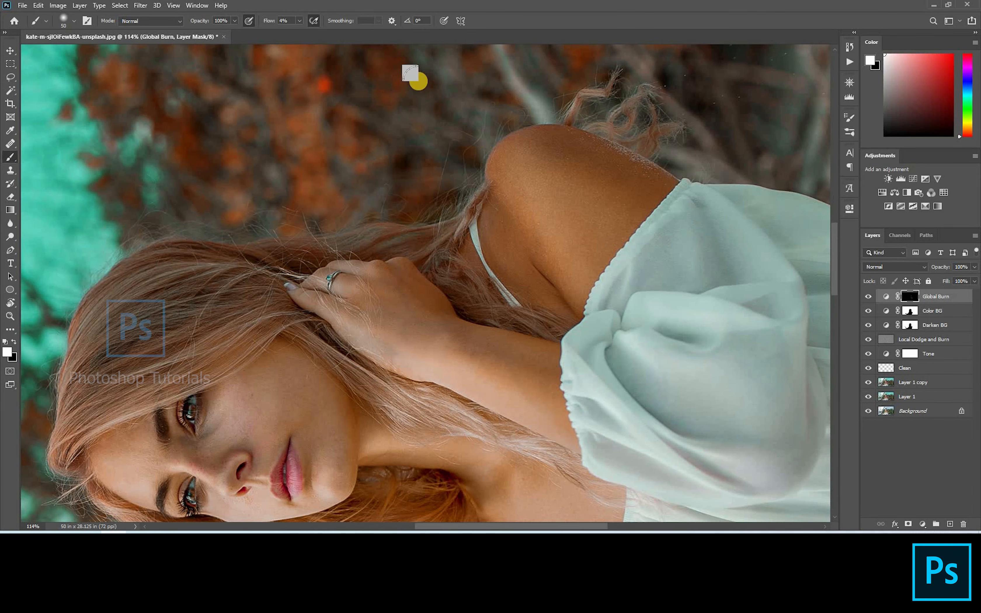
Burn the woman's upper body and surrounding hair with broad strokes from an enlarged brush on the Global Burn mask
{"action": "scroll", "coordinate": [436, 90], "scroll_direction": "down", "scroll_amount": 4}
{"action": "scroll", "coordinate": [436, 90], "scroll_direction": "left", "scroll_amount": 1}
{"action": "key", "text": "bracketright"}
{"action": "key", "text": "bracketright"}
{"action": "key", "text": "bracketright"}
{"action": "key", "text": "bracketright"}
{"action": "mouse_move", "coordinate": [342, 158]}
{"action": "left_mouse_down"}
{"action": "mouse_move", "coordinate": [421, 209]}
{"action": "mouse_move", "coordinate": [354, 159]}
{"action": "mouse_move", "coordinate": [449, 245]}
{"action": "left_mouse_up"}
{"action": "mouse_move", "coordinate": [334, 190]}
{"action": "left_mouse_down"}
{"action": "mouse_move", "coordinate": [369, 205]}
{"action": "mouse_move", "coordinate": [376, 307]}
{"action": "left_mouse_up"}
{"action": "mouse_move", "coordinate": [390, 223]}
{"action": "left_mouse_down"}
{"action": "mouse_move", "coordinate": [375, 313]}
{"action": "mouse_move", "coordinate": [564, 234]}
{"action": "left_mouse_up"}
{"action": "key", "text": "bracketleft"}
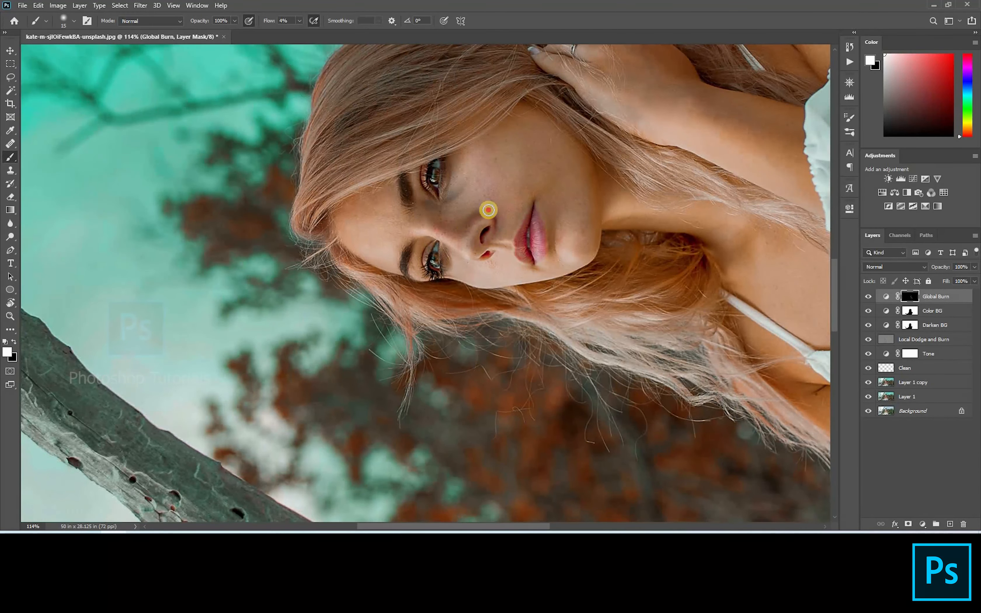
Burn the facial shadows around the nose bridge and brow on the Global Burn mask, using a small brush and enlarging it to about 40 px
{"action": "scroll", "coordinate": [538, 266], "scroll_direction": "up", "scroll_amount": 3}
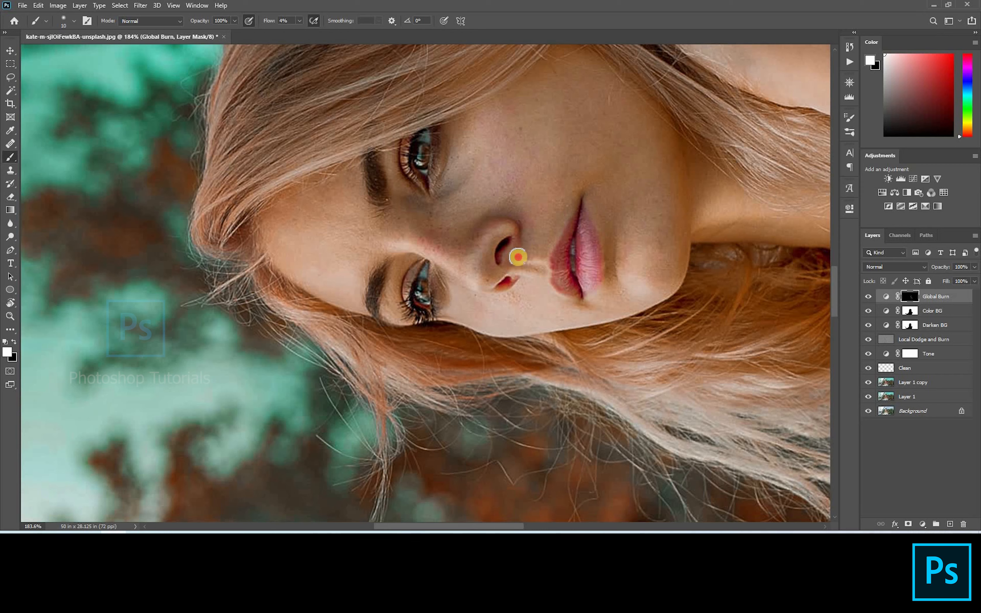
{"action": "key", "text": "bracketleft"}
{"action": "mouse_move", "coordinate": [421, 221]}
{"action": "left_mouse_down"}
{"action": "mouse_move", "coordinate": [424, 210]}
{"action": "mouse_move", "coordinate": [412, 219]}
{"action": "left_mouse_up"}
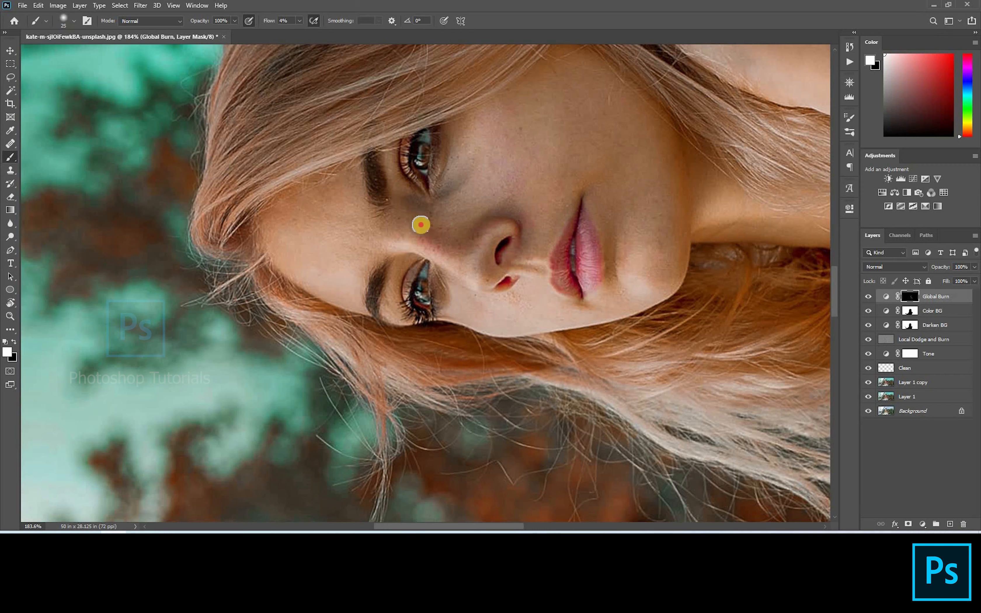
{"action": "key", "text": "bracketright"}
{"action": "key", "text": "bracketright"}
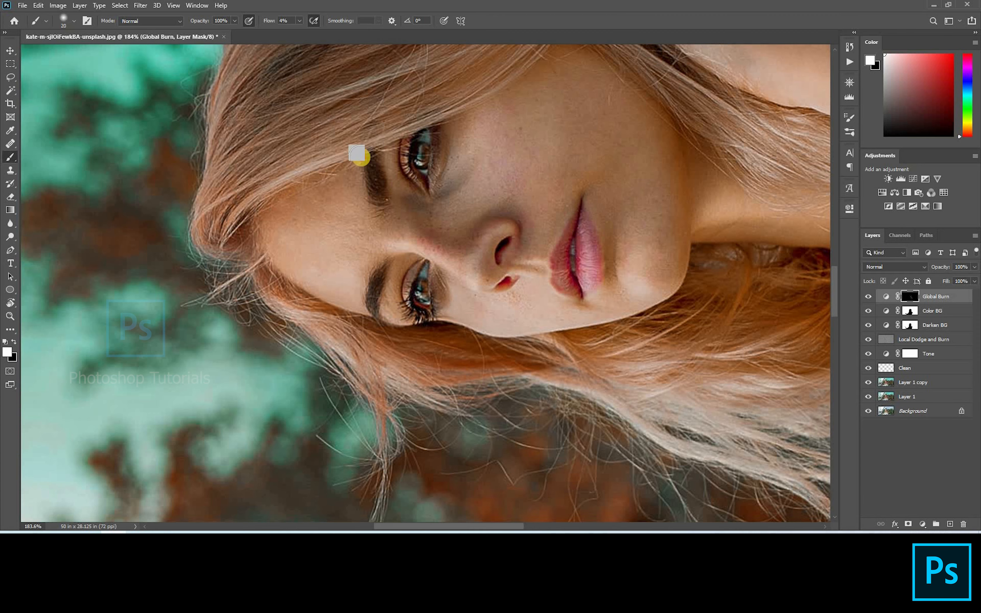
{"action": "key", "text": "bracketright"}
{"action": "key", "text": "bracketright"}
{"action": "key", "text": "bracketright"}
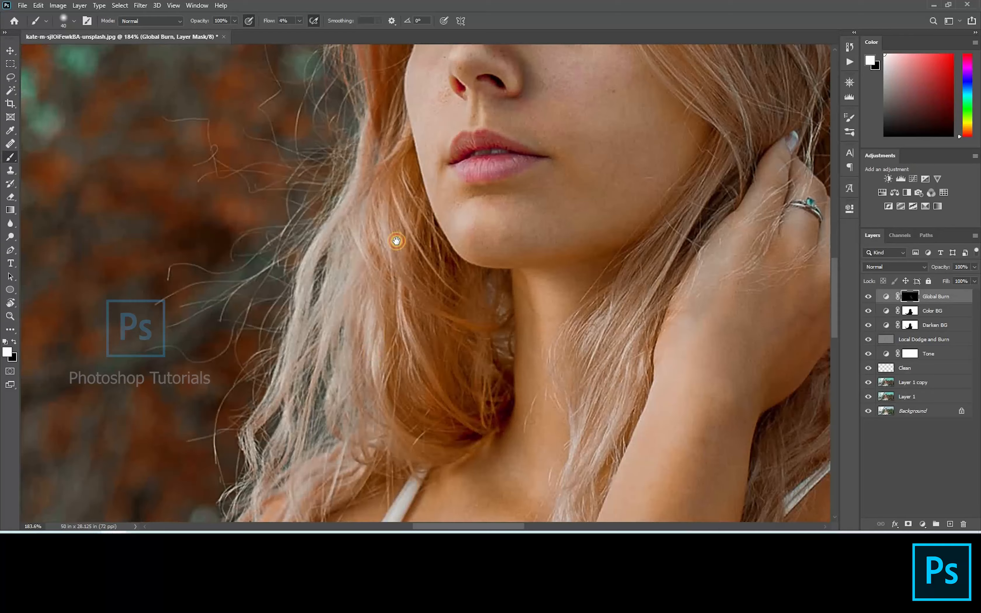
Fit the whole image in view and burn the chest and bare shoulder on the Global Burn mask with a brush of about 80 to 90 px
{"action": "key", "text": "ctrl+0"}
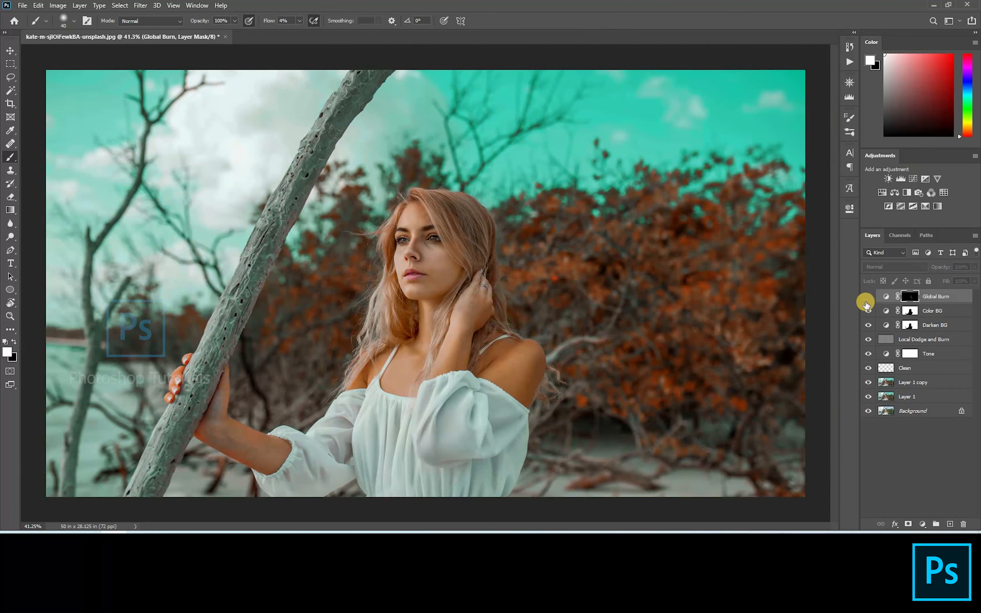
{"action": "key", "text": "bracketright"}
{"action": "left_click_drag", "start_coordinate": [422, 343], "coordinate": [427, 365]}
{"action": "key", "text": "bracketright"}
{"action": "key", "text": "bracketright"}
{"action": "key", "text": "bracketright"}
{"action": "left_click", "coordinate": [503, 351]}
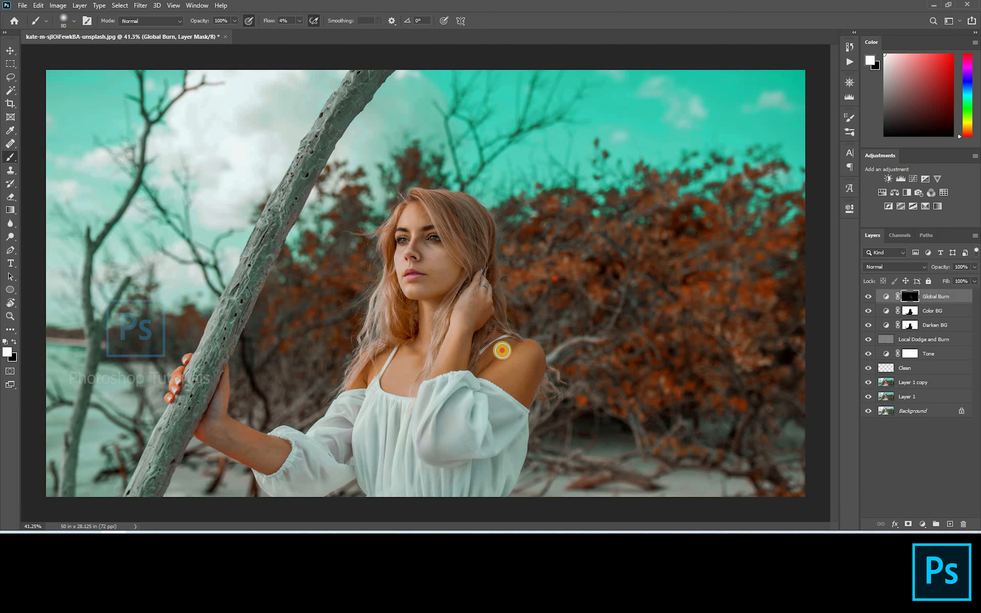
{"action": "left_click_drag", "start_coordinate": [534, 353], "coordinate": [483, 380]}
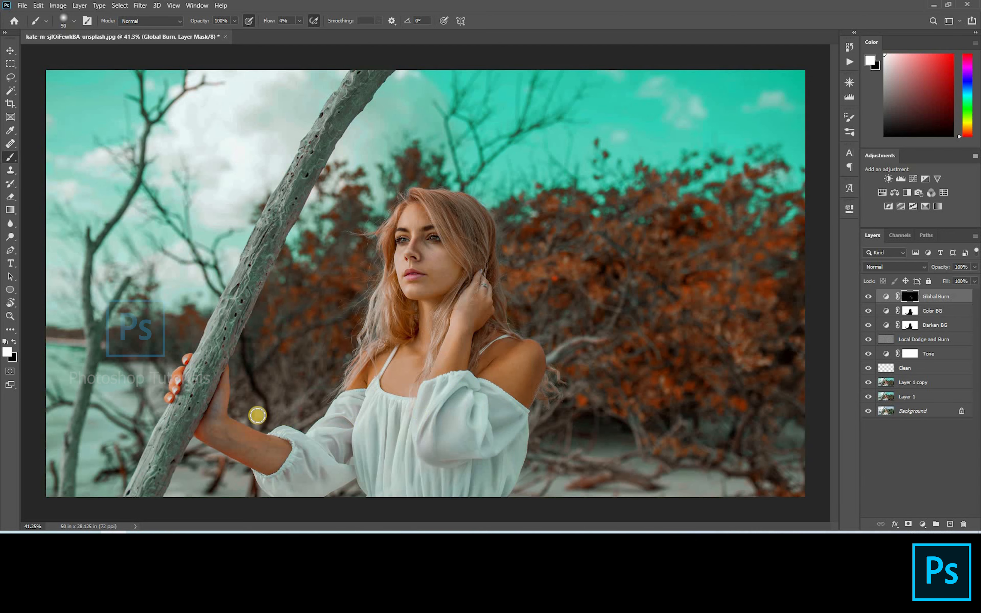
Set the brush flow to 8% and burn the folds of the white dress and sleeves with a brush of about 40 to 50 px
{"action": "scroll", "coordinate": [370, 291], "scroll_direction": "up", "scroll_amount": 2}
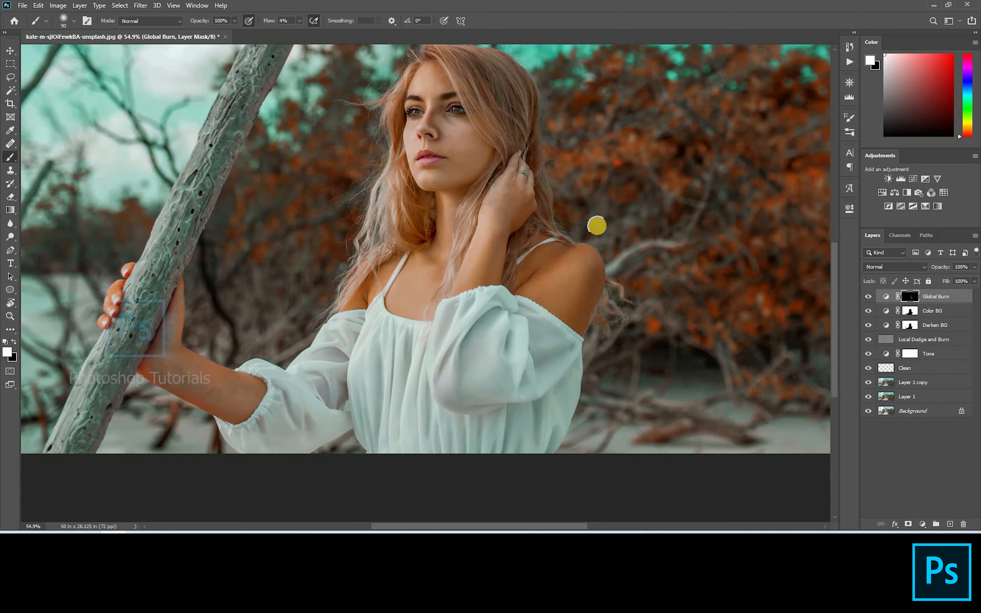
{"action": "left_click", "coordinate": [300, 21]}
{"action": "left_click", "coordinate": [377, 352]}
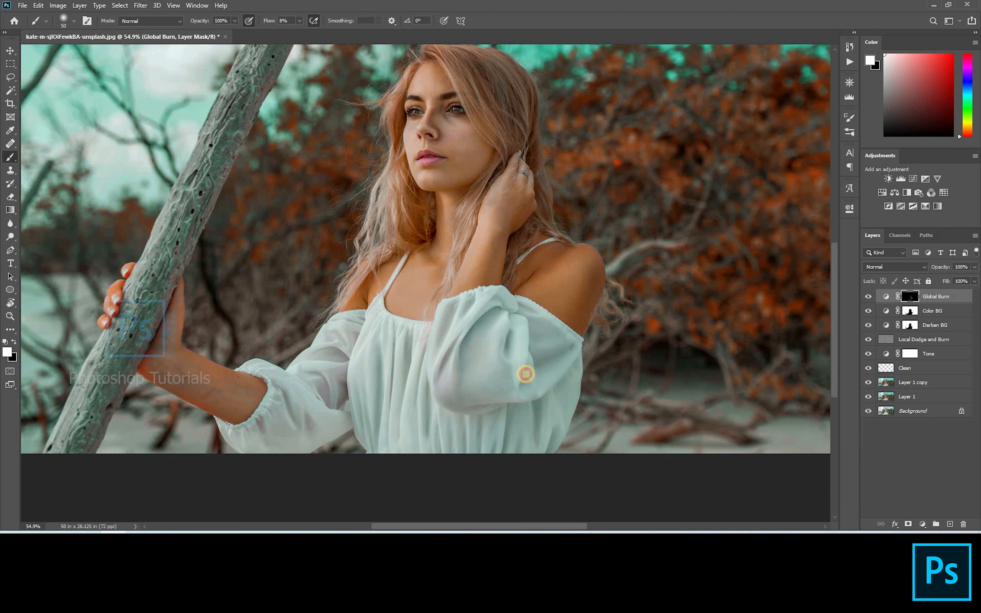
{"action": "key", "text": "bracketleft"}
{"action": "scroll", "coordinate": [575, 296], "scroll_direction": "down", "scroll_amount": 3}
{"action": "key", "text": "bracketleft"}
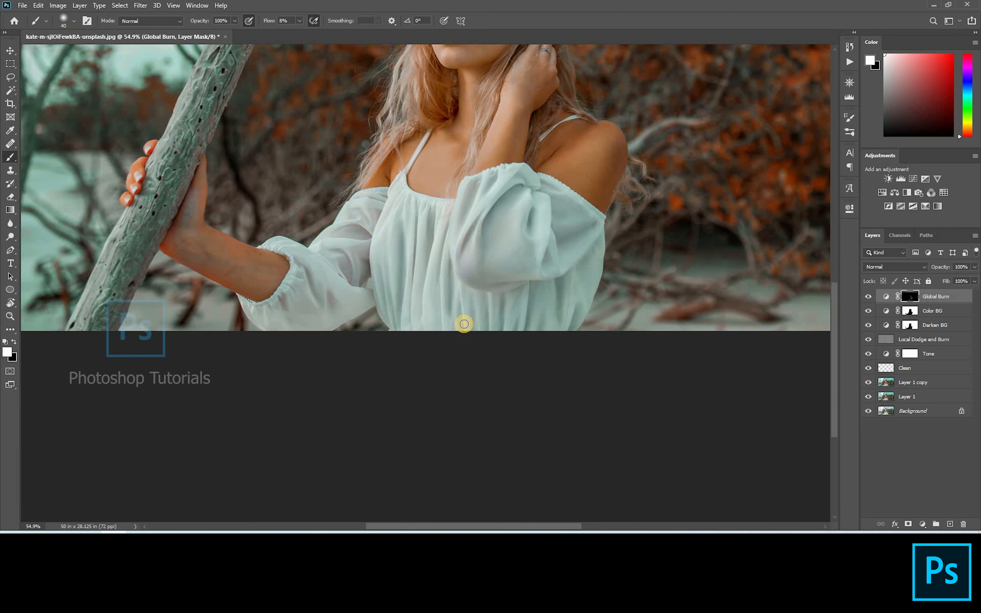
{"action": "key", "text": "bracketleft"}
{"action": "key", "text": "ctrl+0"}
{"action": "key", "text": "bracketleft"}
{"action": "key", "text": "bracketleft"}
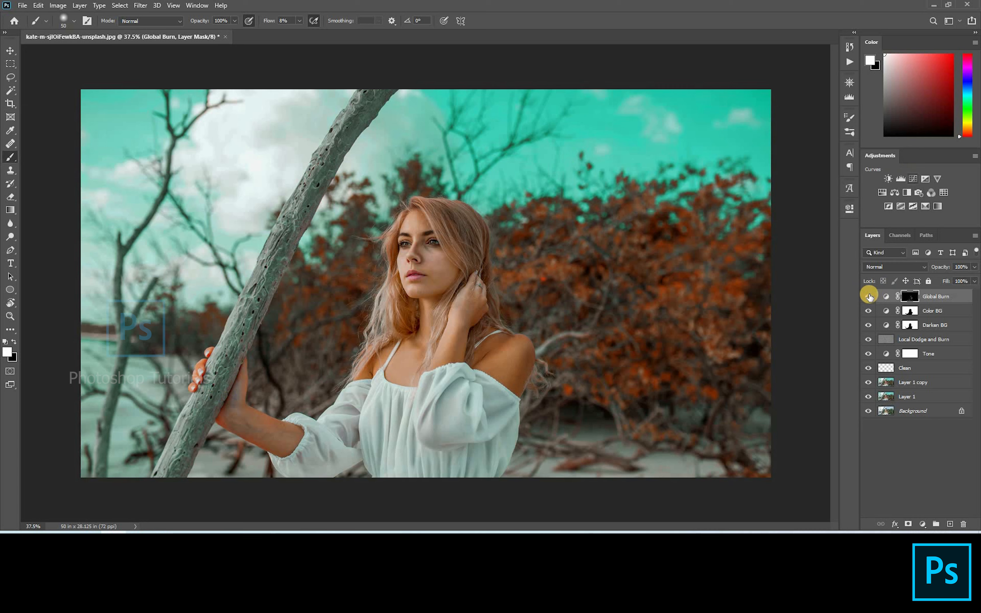
Add a Curves adjustment layer, raise the midtones to output 148 at input 114, and invert its mask to black
{"action": "left_click", "coordinate": [912, 184]}
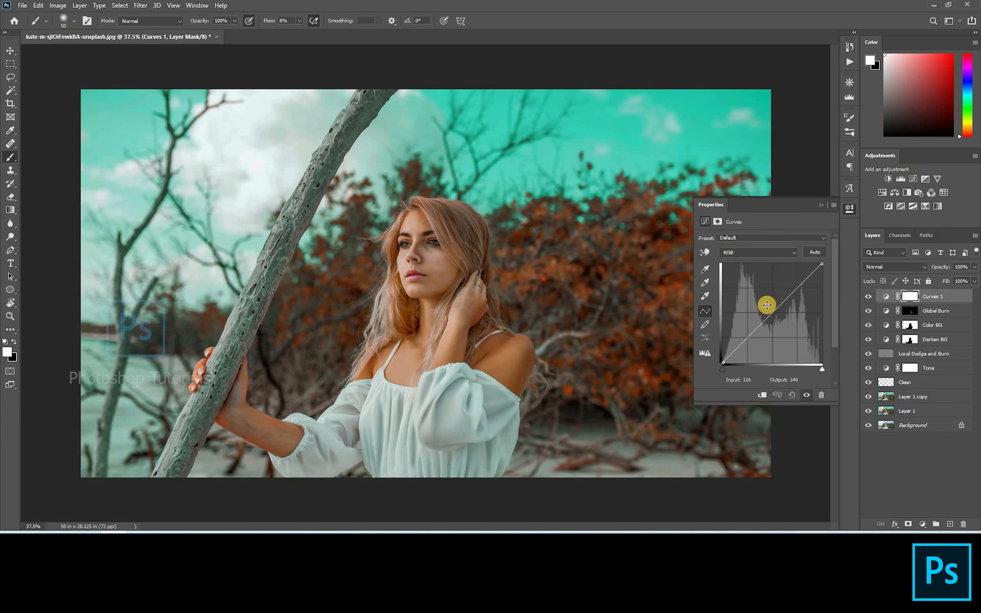
{"action": "left_click", "coordinate": [766, 306]}
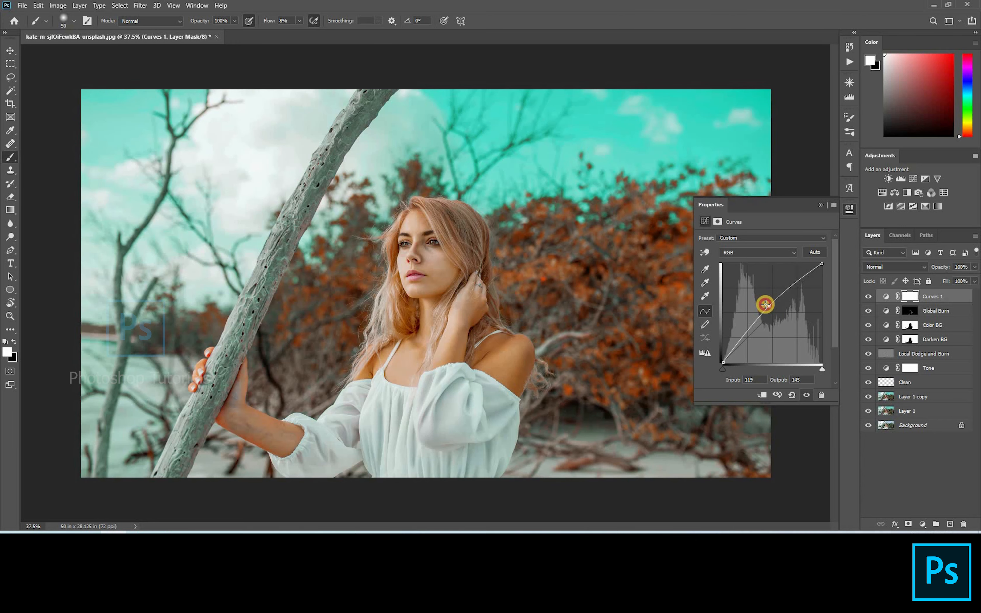
{"action": "left_click_drag", "start_coordinate": [766, 304], "coordinate": [766, 304]}
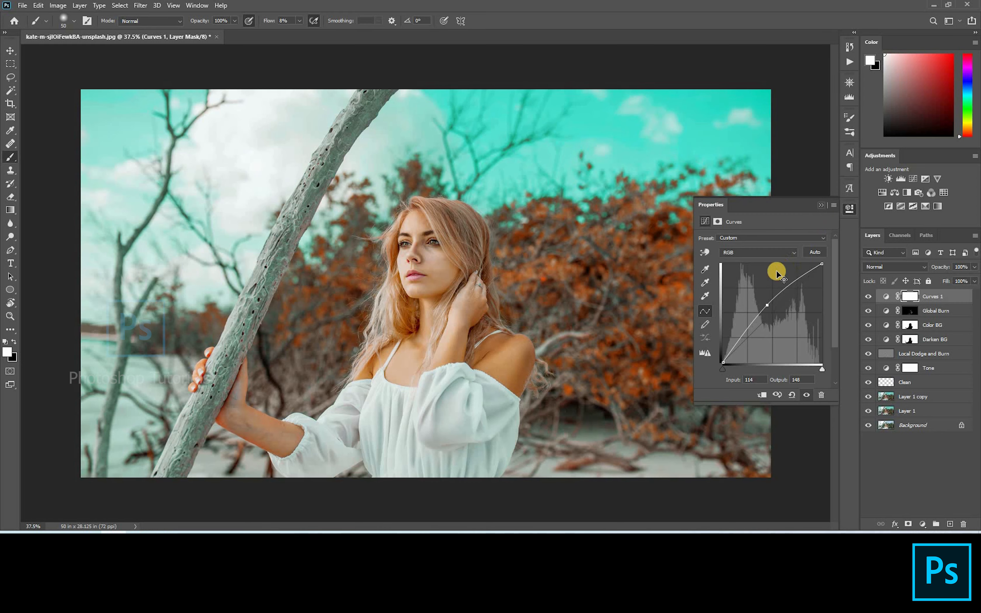
{"action": "left_click", "coordinate": [821, 205]}
{"action": "key", "text": "ctrl+i"}
Rename the Curves 1 layer as Global Dodge and select its mask
{"action": "left_click", "coordinate": [935, 293]}
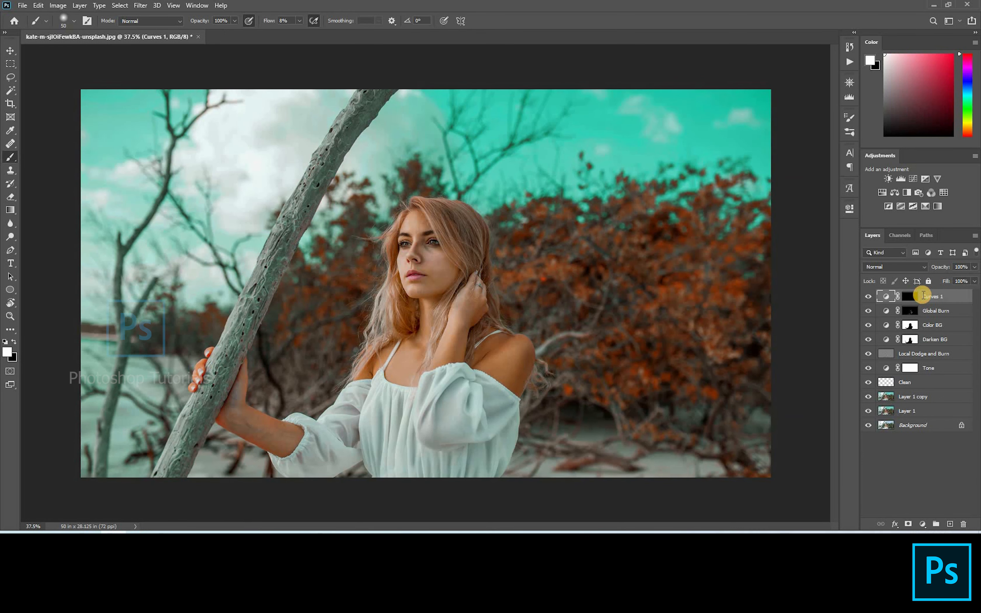
{"action": "type", "text": "Global Dodge"}
{"action": "key", "text": "Return"}
{"action": "key", "text": "Return"}
{"action": "left_click", "coordinate": [906, 302]}
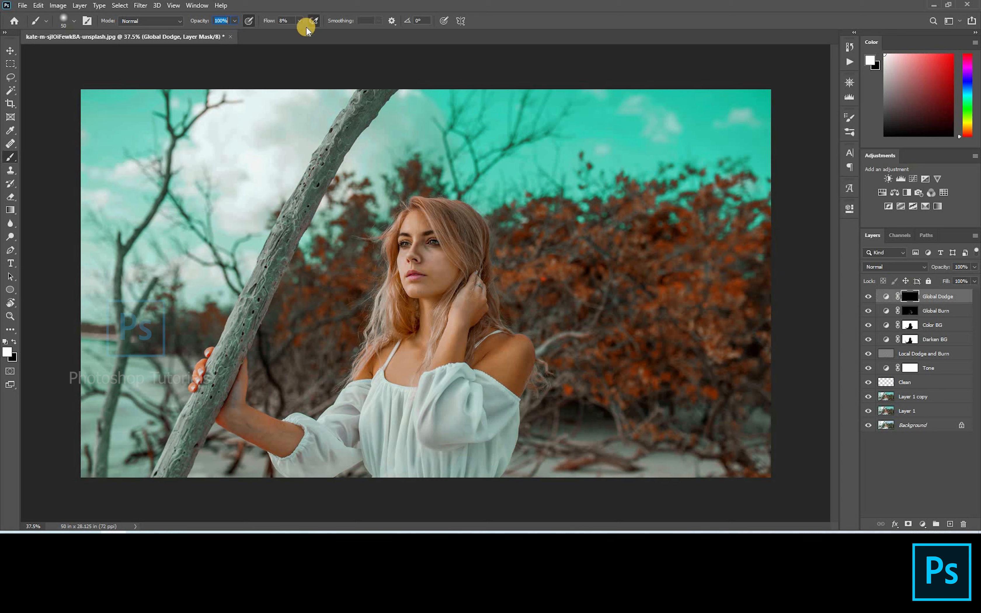
Set the brush flow to 1% and paint white highlights over the face on the Global Dodge mask, enlarging the brush to about 45 px
{"action": "left_click", "coordinate": [296, 20]}
{"action": "left_click_drag", "start_coordinate": [298, 33], "coordinate": [295, 35]}
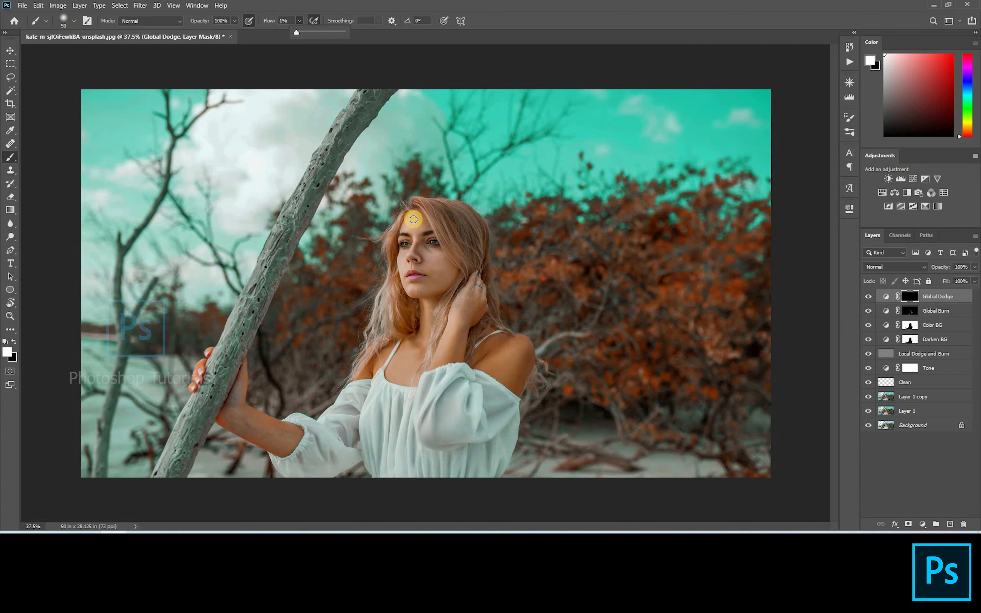
{"action": "scroll", "coordinate": [414, 219], "scroll_direction": "up", "scroll_amount": 6}
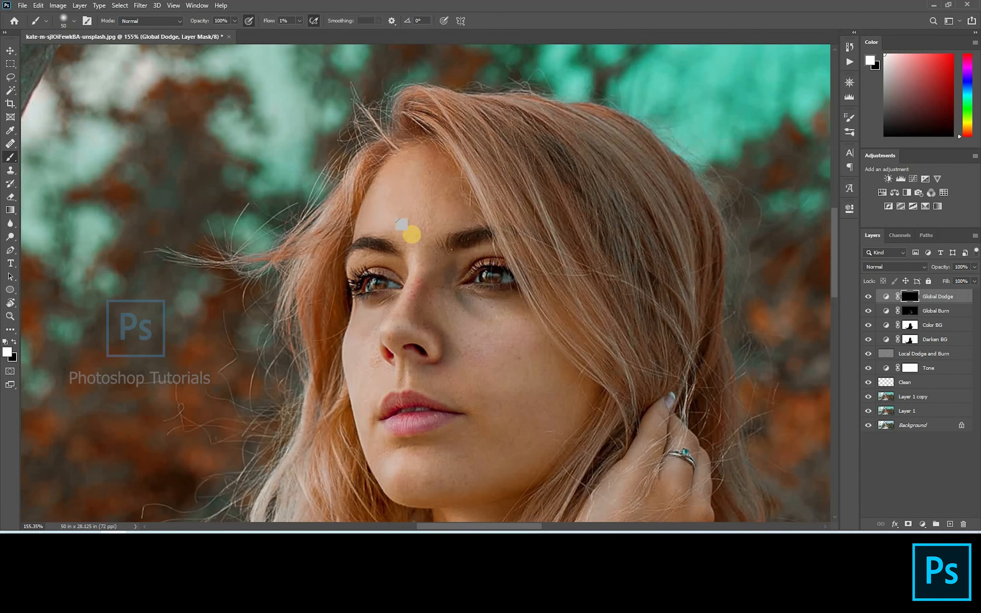
{"action": "scroll", "coordinate": [411, 235], "scroll_direction": "up", "scroll_amount": 4}
{"action": "key", "text": "["}
{"action": "key", "text": "["}
{"action": "key", "text": "["}
{"action": "key", "text": "["}
{"action": "key", "text": "["}
{"action": "key", "text": "["}
{"action": "key", "text": "["}
{"action": "key", "text": "["}
{"action": "key", "text": "["}
{"action": "key", "text": "["}
{"action": "key", "text": "["}
{"action": "left_click_drag", "start_coordinate": [423, 283], "coordinate": [423, 283]}
{"action": "key", "text": "bracketright"}
{"action": "key", "text": "bracketright"}
{"action": "key", "text": "bracketright"}
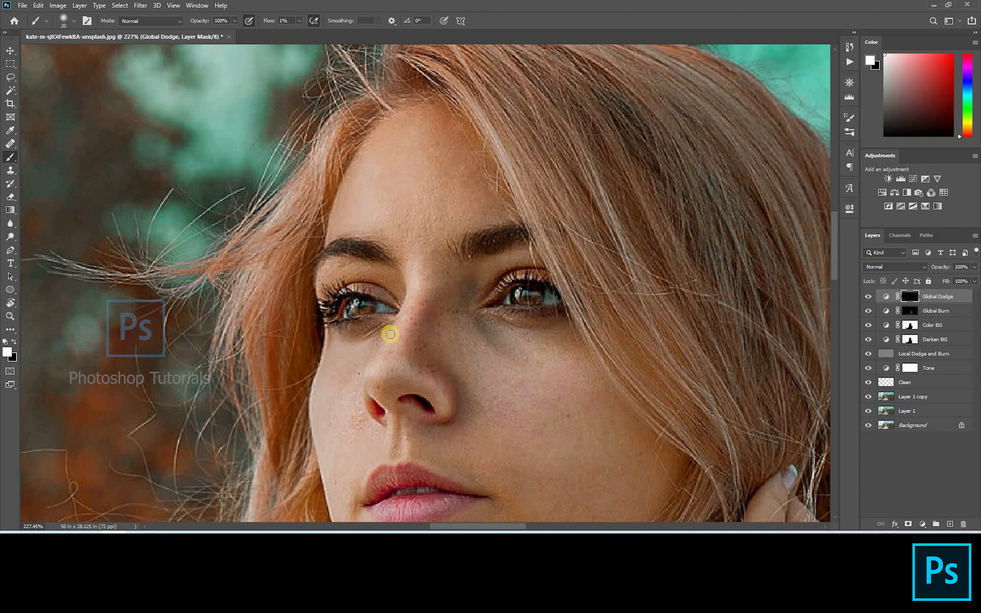
{"action": "scroll", "coordinate": [391, 334], "scroll_direction": "down", "scroll_amount": 7}
{"action": "key", "text": "bracketright"}
{"action": "key", "text": "bracketright"}
{"action": "key", "text": "bracketright"}
{"action": "key", "text": "bracketright"}
{"action": "key", "text": "bracketright"}
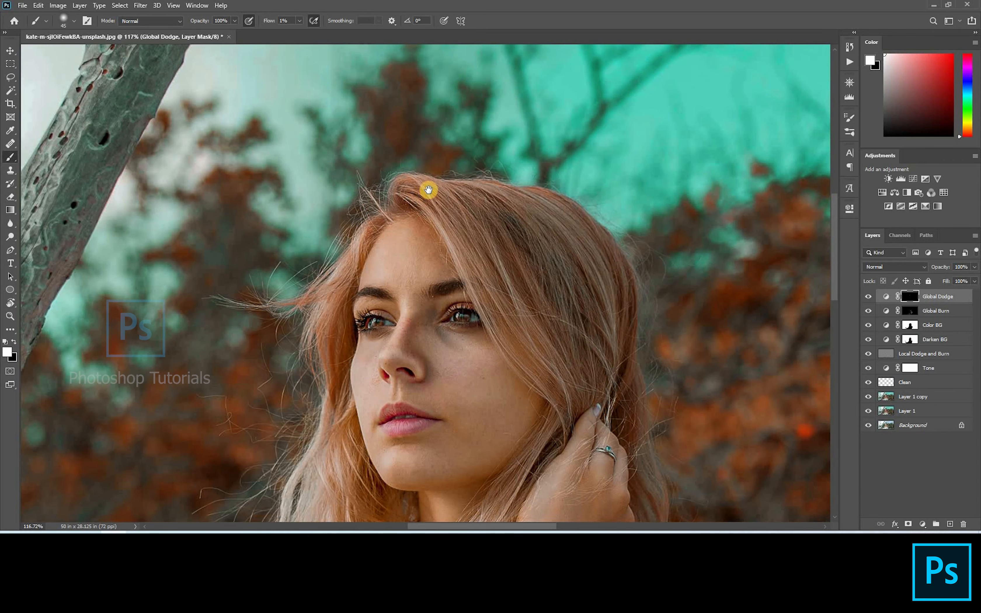
Set the brush flow to 4% and dodge the outer edge of the cheek with a fine brush of about 7 px
{"action": "scroll", "coordinate": [429, 190], "scroll_direction": "down", "scroll_amount": 3}
{"action": "key", "text": "bracketleft"}
{"action": "key", "text": "bracketleft"}
{"action": "key", "text": "bracketleft"}
{"action": "key", "text": "bracketleft"}
{"action": "key", "text": "bracketleft"}
{"action": "left_click_drag", "start_coordinate": [301, 32], "coordinate": [303, 32]}
{"action": "scroll", "coordinate": [561, 181], "scroll_direction": "up", "scroll_amount": 5}
{"action": "key", "text": "bracketleft"}
{"action": "key", "text": "bracketleft"}
{"action": "left_click_drag", "start_coordinate": [396, 184], "coordinate": [378, 153]}
{"action": "left_click_drag", "start_coordinate": [361, 213], "coordinate": [372, 285]}
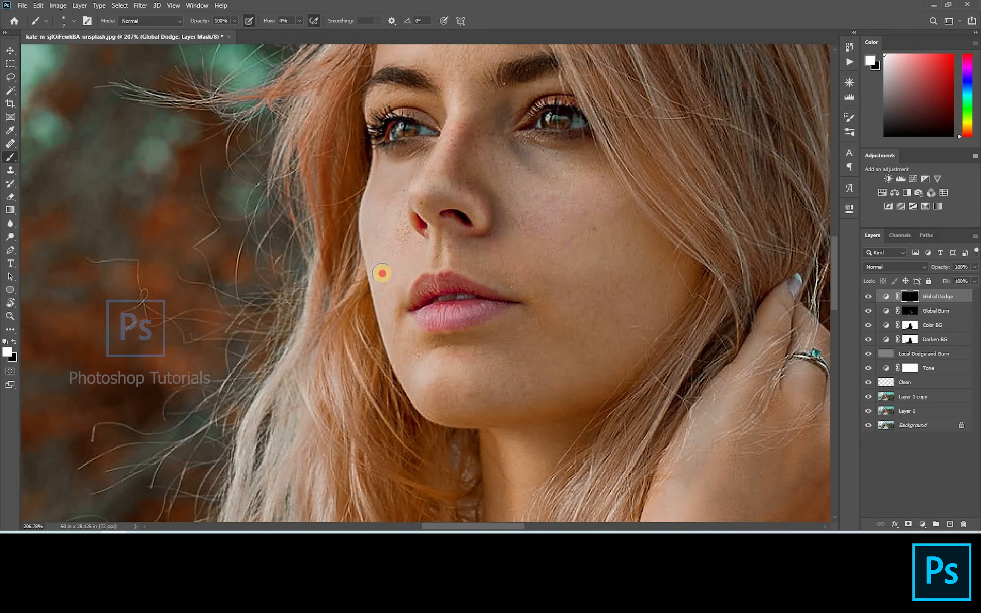
Set the brush flow to 18% and dodge highlights around the nose, reducing the brush to about 4 px
{"action": "left_click", "coordinate": [299, 21]}
{"action": "left_click", "coordinate": [306, 32]}
{"action": "mouse_move", "coordinate": [445, 240]}
{"action": "left_mouse_down"}
{"action": "mouse_move", "coordinate": [443, 264]}
{"action": "mouse_move", "coordinate": [432, 231]}
{"action": "left_mouse_up"}
{"action": "key", "text": "bracketleft"}
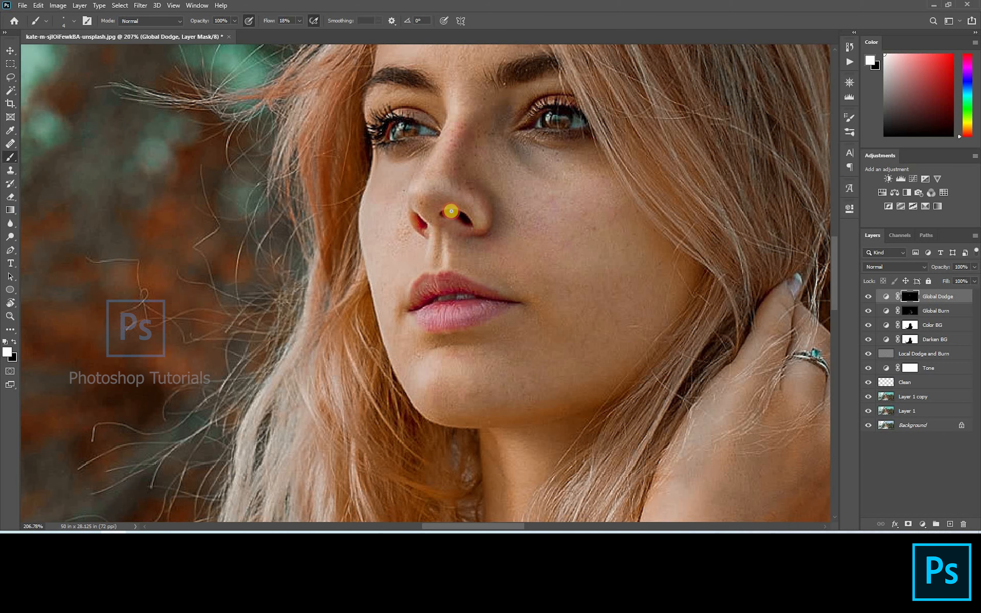
Rotate the canvas view around the face and dodge a thin highlight along the jawline with a 2 px brush
{"action": "scroll", "coordinate": [453, 230], "scroll_direction": "down", "scroll_amount": 9}
{"action": "left_click_drag", "start_coordinate": [444, 309], "coordinate": [399, 202]}
{"action": "key", "text": "r"}
{"action": "left_click_drag", "start_coordinate": [547, 243], "coordinate": [365, 388]}
{"action": "scroll", "coordinate": [517, 385], "scroll_direction": "up", "scroll_amount": 7}
{"action": "scroll", "coordinate": [514, 321], "scroll_direction": "up", "scroll_amount": 5}
{"action": "key", "text": "b"}
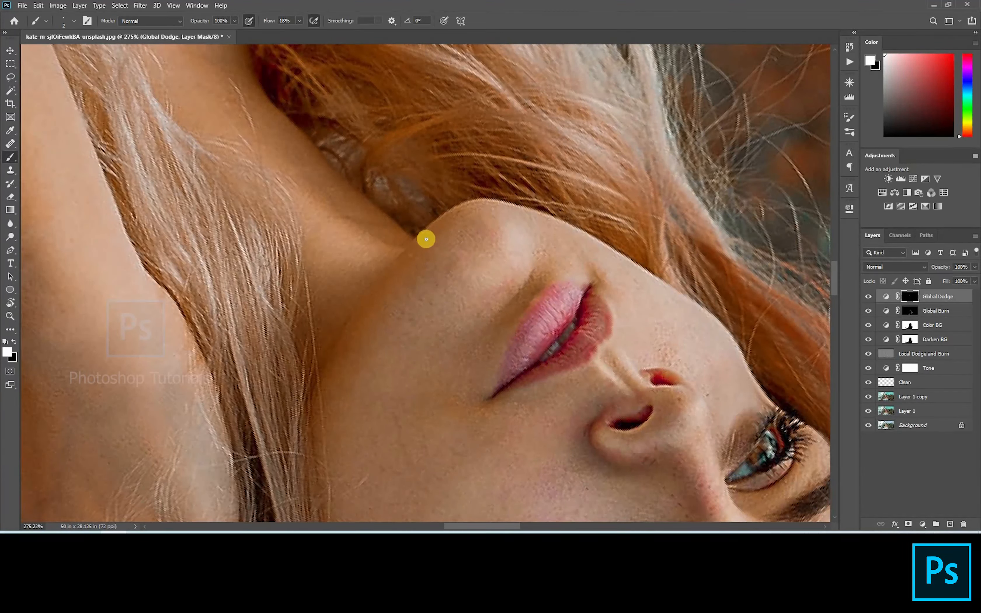
{"action": "left_click_drag", "start_coordinate": [425, 238], "coordinate": [453, 211]}
{"action": "key", "text": "r"}
{"action": "left_click_drag", "start_coordinate": [432, 272], "coordinate": [313, 342]}
{"action": "key", "text": "b"}
{"action": "left_click_drag", "start_coordinate": [369, 261], "coordinate": [402, 232]}
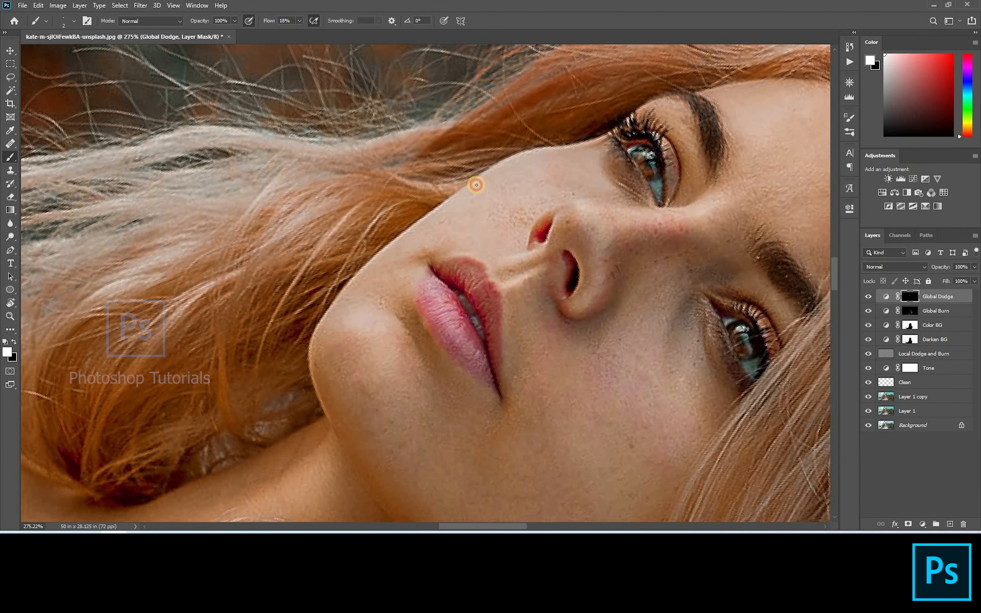
{"action": "mouse_move", "coordinate": [438, 291]}
{"action": "left_mouse_down"}
{"action": "mouse_move", "coordinate": [491, 145]}
{"action": "mouse_move", "coordinate": [523, 121]}
{"action": "mouse_move", "coordinate": [510, 126]}
{"action": "mouse_move", "coordinate": [501, 117]}
{"action": "mouse_move", "coordinate": [526, 134]}
{"action": "mouse_move", "coordinate": [509, 200]}
{"action": "mouse_move", "coordinate": [476, 150]}
{"action": "left_mouse_up"}
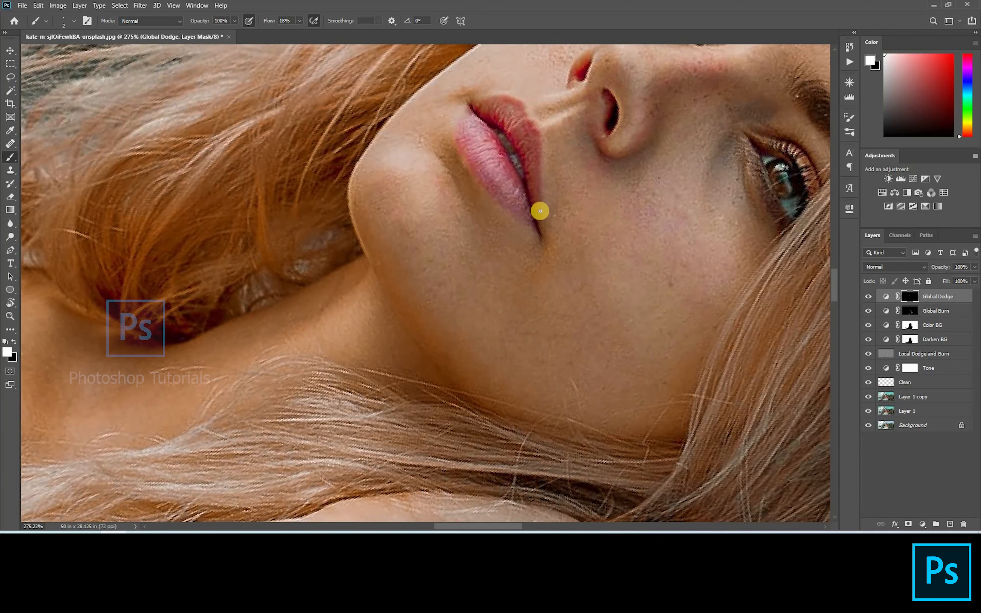
Switch to the Global Burn layer and burn the lips and the corner of the mouth, enlarging the brush to about 20 px
{"action": "key", "text": "alt+bracketleft"}
{"action": "mouse_move", "coordinate": [517, 208]}
{"action": "left_mouse_down"}
{"action": "mouse_move", "coordinate": [530, 219]}
{"action": "mouse_move", "coordinate": [513, 144]}
{"action": "mouse_move", "coordinate": [526, 157]}
{"action": "left_mouse_up"}
{"action": "key", "text": "bracketright"}
{"action": "key", "text": "bracketright"}
{"action": "key", "text": "bracketright"}
{"action": "mouse_move", "coordinate": [473, 116]}
{"action": "left_mouse_down"}
{"action": "mouse_move", "coordinate": [484, 157]}
{"action": "mouse_move", "coordinate": [524, 214]}
{"action": "mouse_move", "coordinate": [482, 110]}
{"action": "mouse_move", "coordinate": [528, 113]}
{"action": "mouse_move", "coordinate": [534, 133]}
{"action": "left_mouse_up"}
{"action": "left_click_drag", "start_coordinate": [543, 176], "coordinate": [518, 246]}
{"action": "key", "text": "bracketright"}
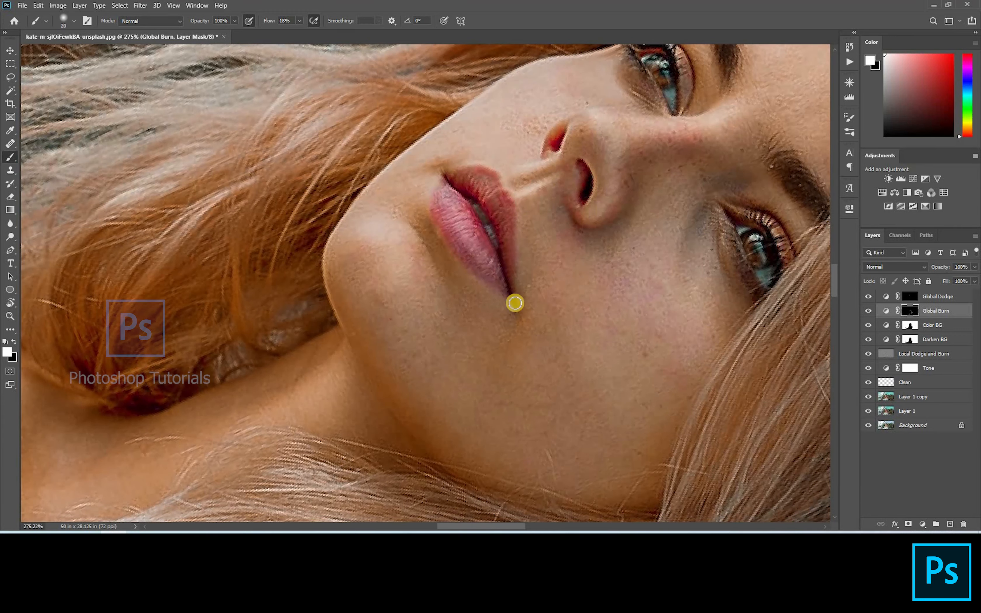
Burn the hair around the woman's face and hand on the Global Burn mask, finishing with a brush of about 15 px
{"action": "scroll", "coordinate": [515, 304], "scroll_direction": "down", "scroll_amount": 5}
{"action": "scroll", "coordinate": [442, 336], "scroll_direction": "up", "scroll_amount": 1}
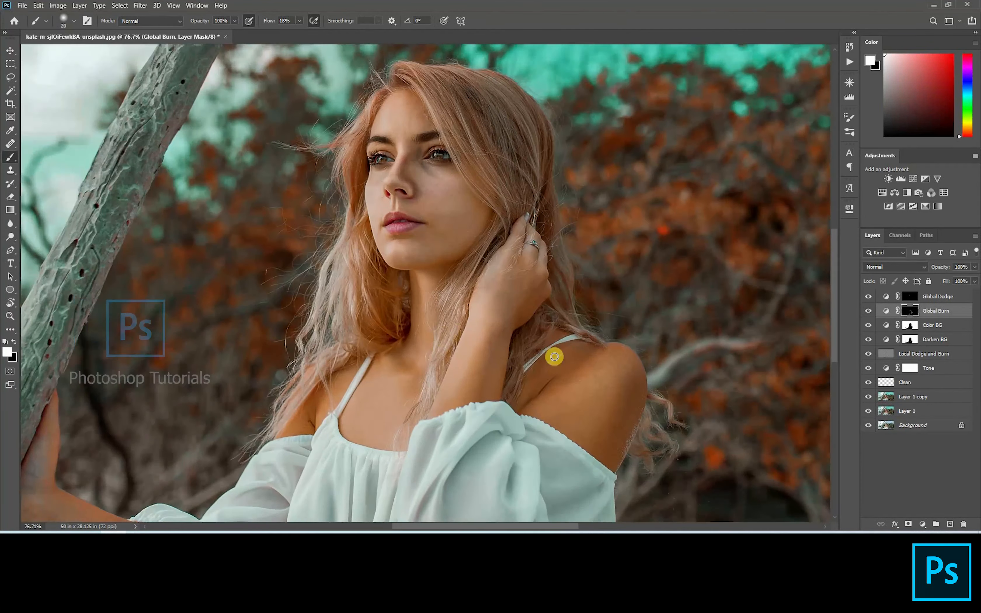
{"action": "scroll", "coordinate": [442, 337], "scroll_direction": "up", "scroll_amount": 2}
{"action": "left_click_drag", "start_coordinate": [510, 201], "coordinate": [504, 194]}
{"action": "left_click_drag", "start_coordinate": [455, 367], "coordinate": [484, 275]}
{"action": "key", "text": "bracketright"}
{"action": "left_click_drag", "start_coordinate": [347, 157], "coordinate": [388, 157]}
{"action": "mouse_move", "coordinate": [410, 229]}
{"action": "left_mouse_down"}
{"action": "mouse_move", "coordinate": [402, 248]}
{"action": "mouse_move", "coordinate": [378, 235]}
{"action": "left_mouse_up"}
{"action": "key", "text": "bracketleft"}
{"action": "key", "text": "bracketleft"}
{"action": "left_click_drag", "start_coordinate": [389, 105], "coordinate": [367, 275]}
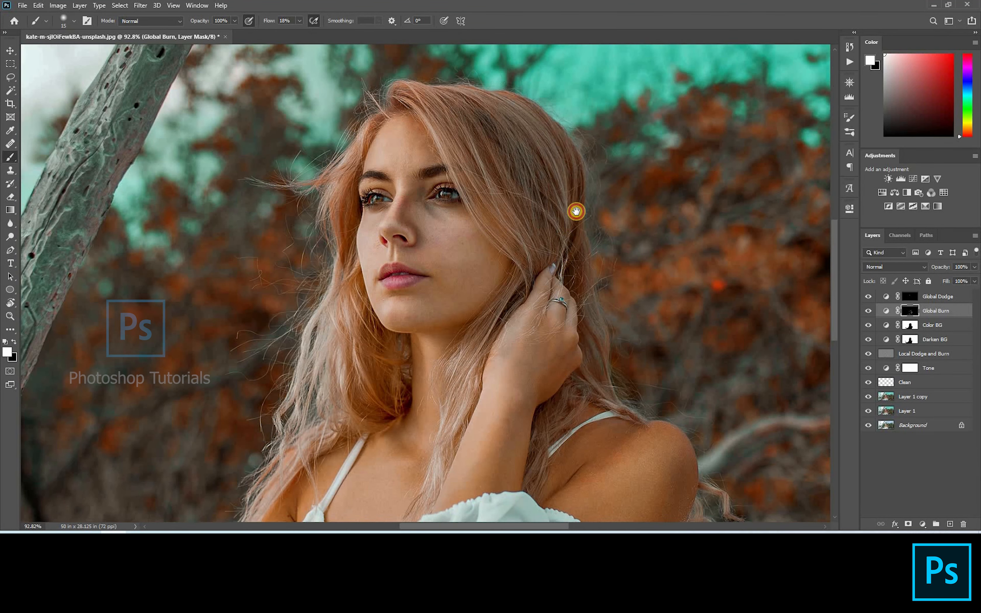
Switch to the Global Dodge mask and dodge the hair strands over the crown with a brush of about 10 px
{"action": "left_click_drag", "start_coordinate": [567, 247], "coordinate": [580, 248]}
{"action": "left_click", "coordinate": [910, 300]}
{"action": "key", "text": "bracketleft"}
{"action": "key", "text": "bracketleft"}
{"action": "left_click_drag", "start_coordinate": [438, 123], "coordinate": [498, 238]}
{"action": "left_click_drag", "start_coordinate": [457, 141], "coordinate": [492, 171]}
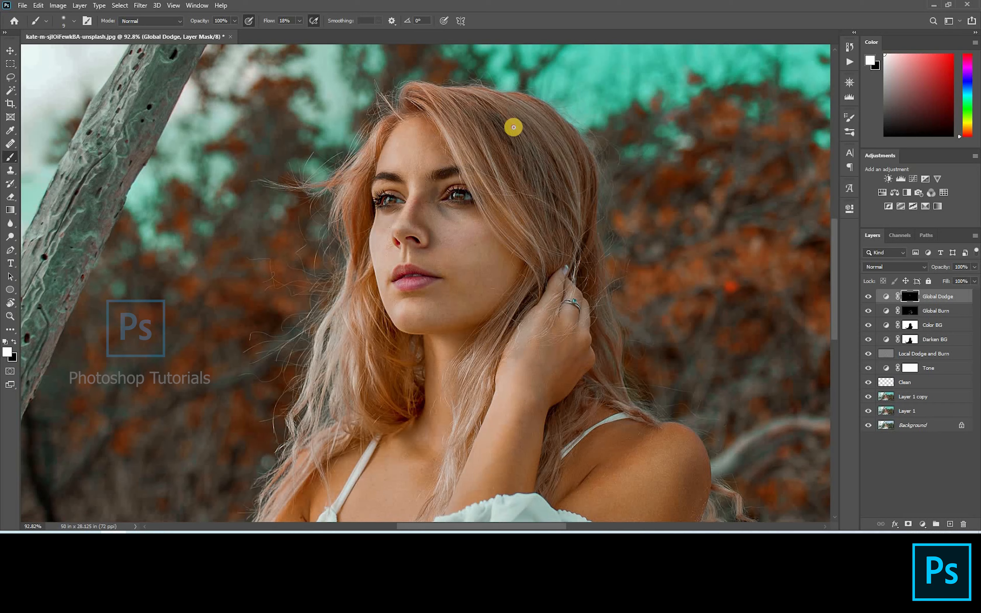
{"action": "key", "text": "bracketright"}
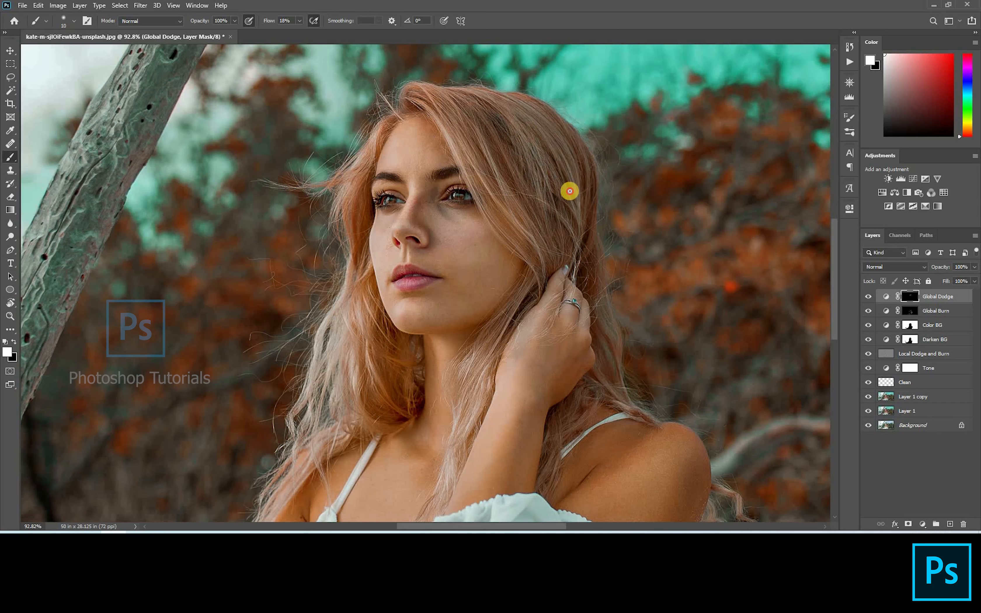
{"action": "left_click_drag", "start_coordinate": [545, 231], "coordinate": [536, 47]}
{"action": "key", "text": "bracketright"}
Dodge fine highlights in close-up on the Global Dodge mask with a brush of about 5 px
{"action": "scroll", "coordinate": [506, 213], "scroll_direction": "down", "scroll_amount": 8}
{"action": "scroll", "coordinate": [406, 217], "scroll_direction": "up", "scroll_amount": 8}
{"action": "scroll", "coordinate": [436, 254], "scroll_direction": "up", "scroll_amount": 12}
{"action": "key", "text": "bracketleft"}
{"action": "key", "text": "bracketleft"}
{"action": "key", "text": "bracketleft"}
{"action": "key", "text": "bracketleft"}
{"action": "key", "text": "bracketleft"}
{"action": "key", "text": "bracketleft"}
{"action": "key", "text": "bracketleft"}
{"action": "left_click", "coordinate": [225, 257]}
{"action": "left_click_drag", "start_coordinate": [228, 257], "coordinate": [249, 263]}
{"action": "key", "text": "bracketright"}
{"action": "left_click_drag", "start_coordinate": [445, 255], "coordinate": [458, 247]}
Compare the whole portrait with the Global Dodge layer hidden and shown
{"action": "scroll", "coordinate": [449, 234], "scroll_direction": "down", "scroll_amount": 8}
{"action": "scroll", "coordinate": [508, 259], "scroll_direction": "down", "scroll_amount": 5}
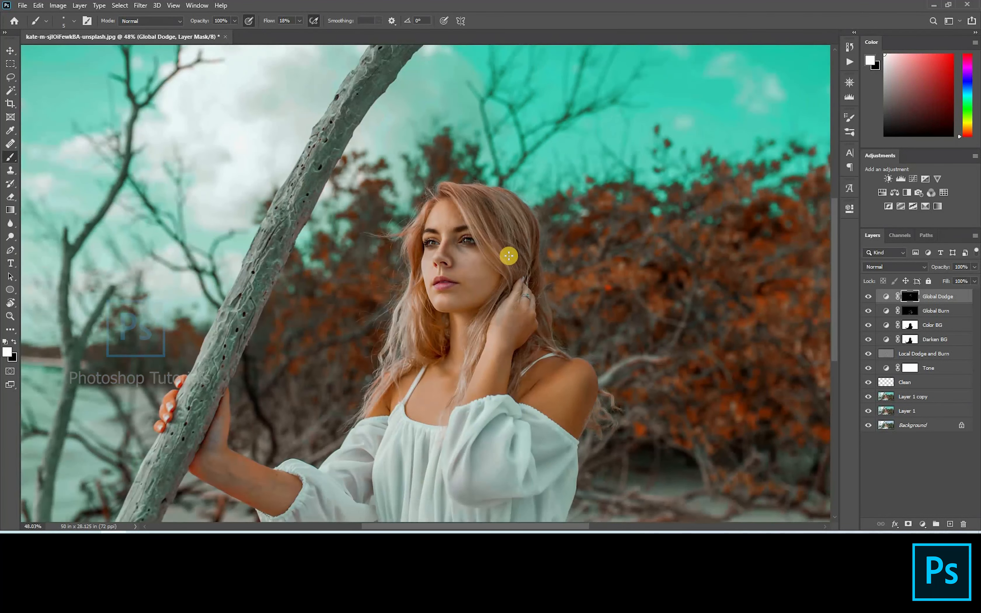
{"action": "left_click", "coordinate": [869, 296]}
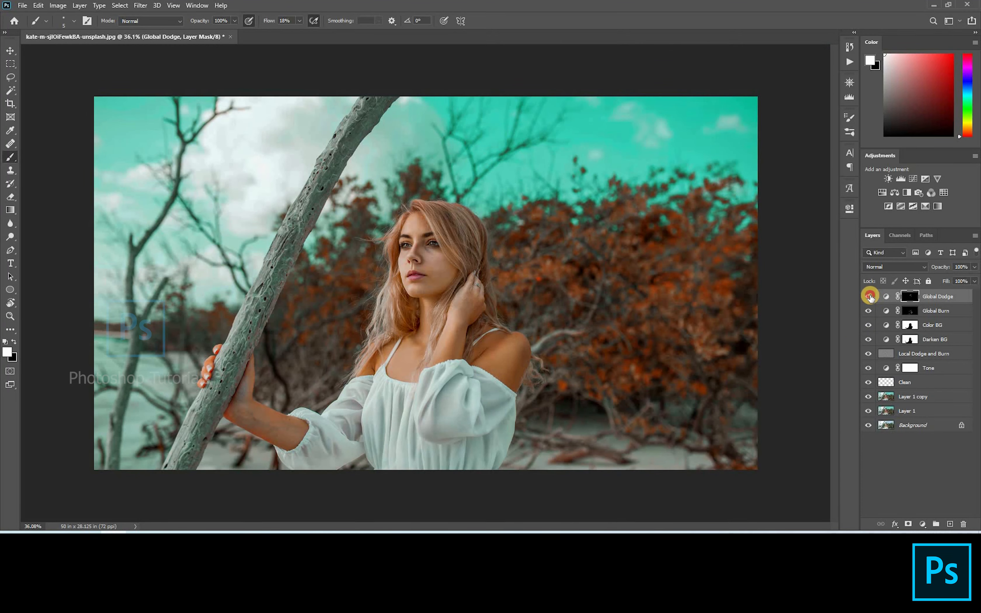
Dodge the fabric folds on the front of the white dress with brushes of about 10 to 20 px
{"action": "scroll", "coordinate": [381, 329], "scroll_direction": "up", "scroll_amount": 6}
{"action": "key", "text": "bracketright"}
{"action": "key", "text": "bracketright"}
{"action": "key", "text": "bracketright"}
{"action": "key", "text": "bracketright"}
{"action": "key", "text": "bracketright"}
{"action": "key", "text": "bracketright"}
{"action": "key", "text": "bracketright"}
{"action": "scroll", "coordinate": [448, 317], "scroll_direction": "down", "scroll_amount": 3}
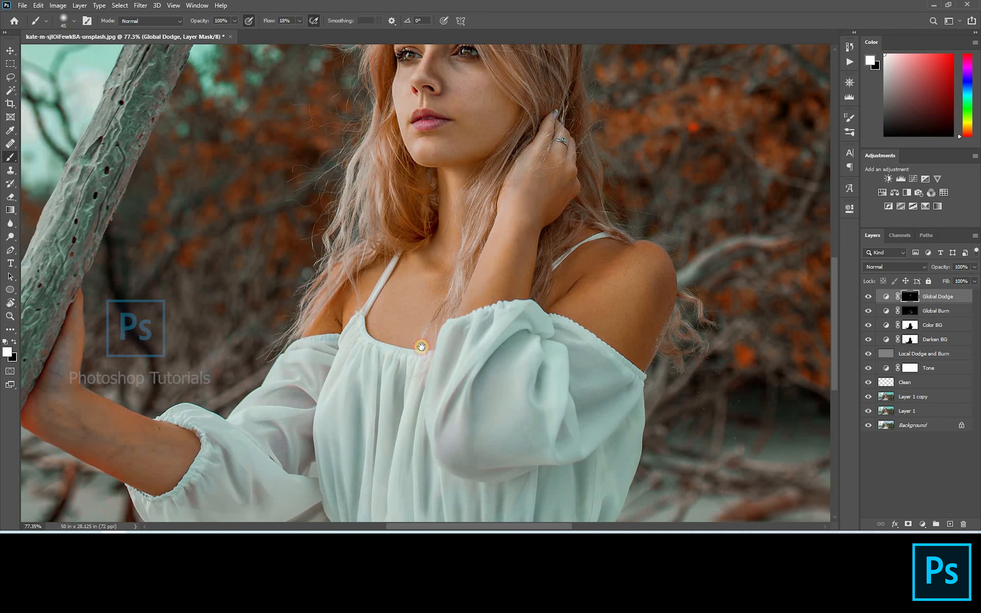
{"action": "left_click_drag", "start_coordinate": [422, 347], "coordinate": [445, 174]}
{"action": "left_click_drag", "start_coordinate": [367, 251], "coordinate": [367, 263]}
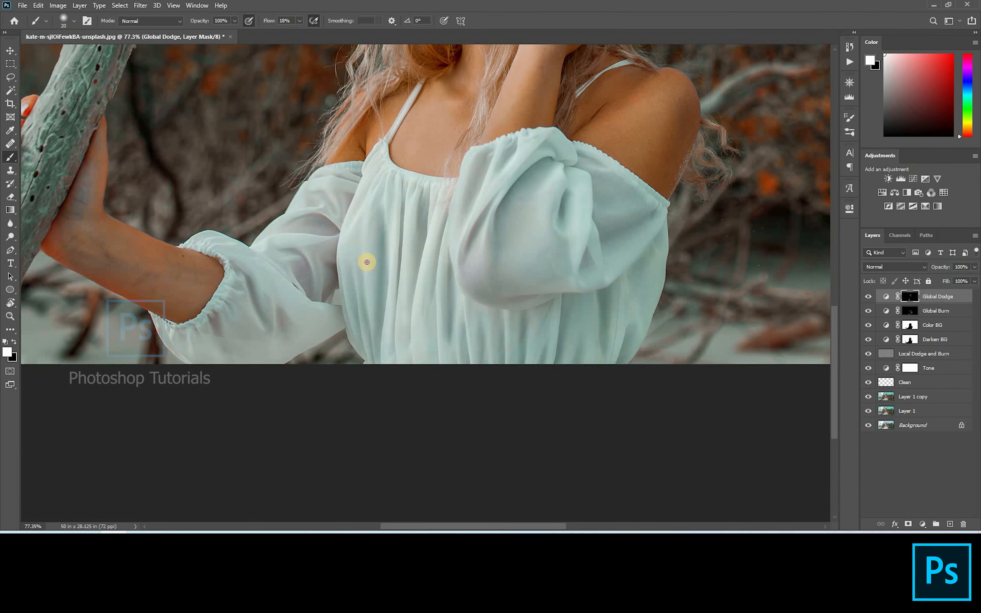
{"action": "key", "text": "bracketleft"}
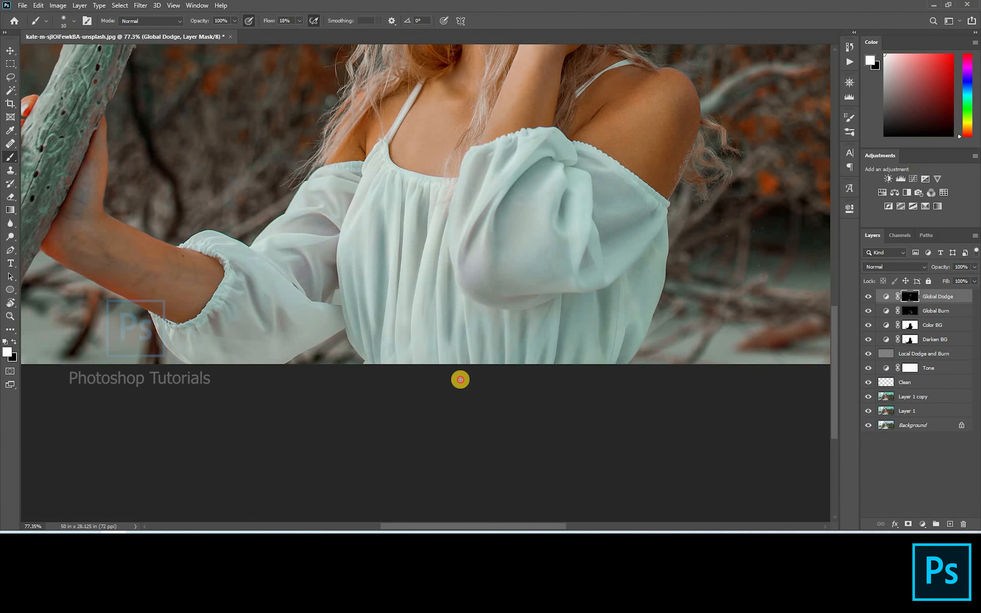
{"action": "key", "text": "bracketright"}
{"action": "mouse_move", "coordinate": [565, 329]}
{"action": "left_mouse_down"}
{"action": "mouse_move", "coordinate": [557, 346]}
{"action": "mouse_move", "coordinate": [576, 300]}
{"action": "left_mouse_up"}
{"action": "mouse_move", "coordinate": [593, 364]}
{"action": "left_mouse_down"}
{"action": "mouse_move", "coordinate": [576, 261]}
{"action": "mouse_move", "coordinate": [575, 299]}
{"action": "mouse_move", "coordinate": [596, 228]}
{"action": "left_mouse_up"}
Dodge the folds of the sleeve on the outstretched arm, starting at about 25 px, and enlarge the brush to 90 px
{"action": "key", "text": "bracketright"}
{"action": "key", "text": "bracketright"}
{"action": "key", "text": "bracketright"}
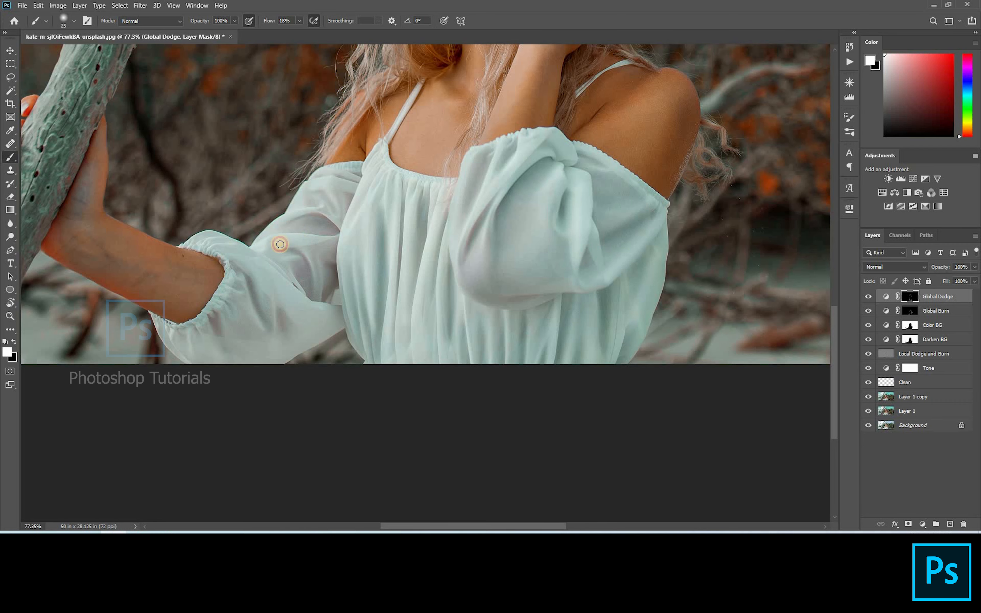
{"action": "key", "text": "bracketright"}
{"action": "left_click_drag", "start_coordinate": [244, 297], "coordinate": [248, 264]}
{"action": "left_click_drag", "start_coordinate": [259, 343], "coordinate": [371, 216]}
{"action": "key", "text": "bracketleft"}
{"action": "key", "text": "bracketleft"}
{"action": "key", "text": "bracketleft"}
{"action": "left_click_drag", "start_coordinate": [288, 213], "coordinate": [369, 290]}
{"action": "left_click_drag", "start_coordinate": [241, 200], "coordinate": [299, 245]}
{"action": "scroll", "coordinate": [416, 277], "scroll_direction": "down", "scroll_amount": 8}
{"action": "key", "text": "bracketright"}
{"action": "key", "text": "bracketright"}
{"action": "key", "text": "bracketright"}
{"action": "key", "text": "bracketright"}
{"action": "key", "text": "bracketright"}
{"action": "key", "text": "bracketright"}
{"action": "key", "text": "bracketright"}
{"action": "key", "text": "bracketright"}
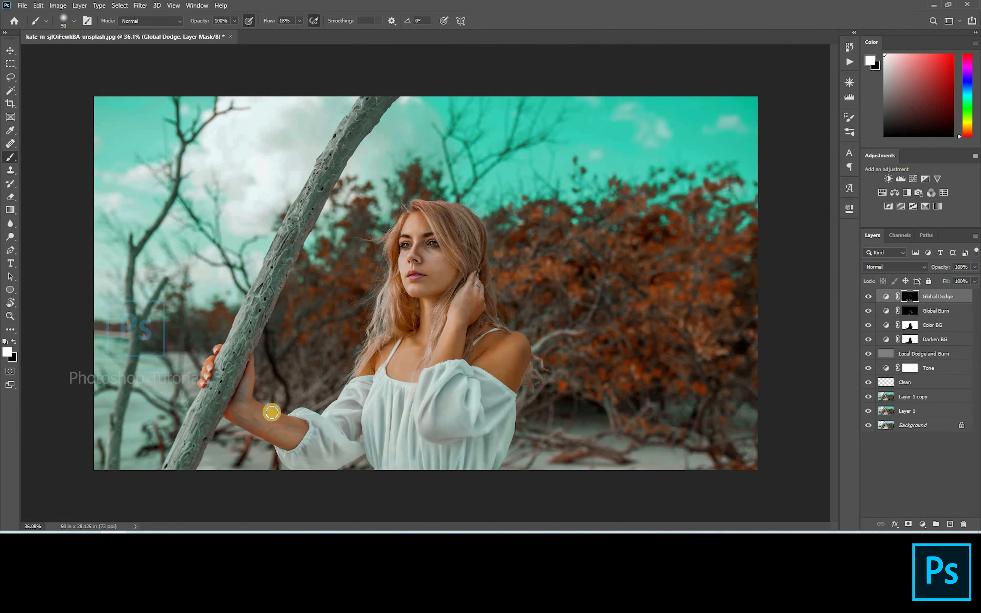
Toggle the Global Dodge layer, and compare the full edit against the Background layer alone
{"action": "left_click", "coordinate": [867, 295]}
{"action": "left_click", "coordinate": [868, 296]}
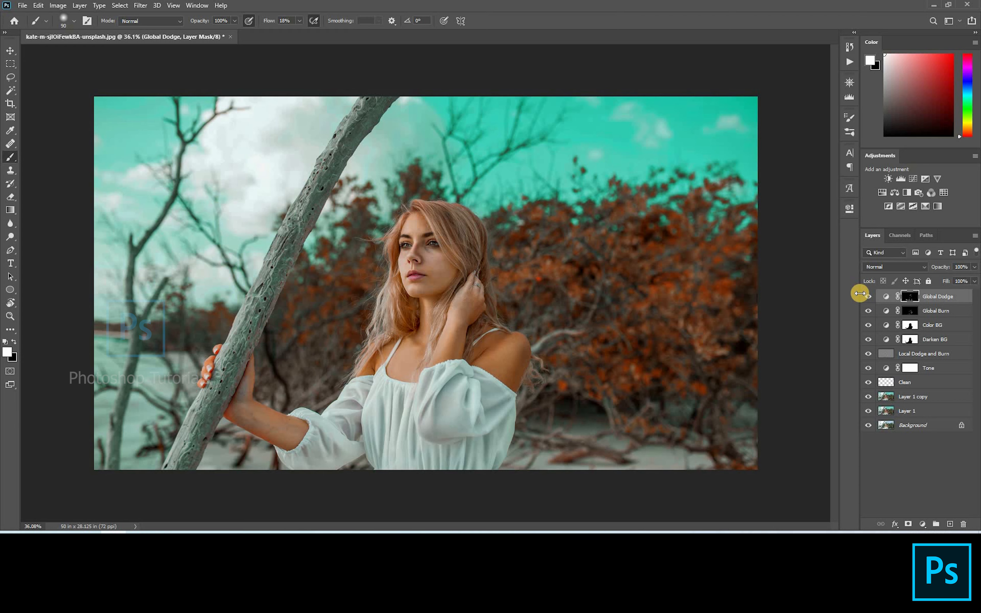
{"action": "left_click", "coordinate": [930, 449]}
{"action": "left_click", "coordinate": [868, 425], "text": "alt"}
{"action": "left_click", "coordinate": [868, 425], "text": "alt"}
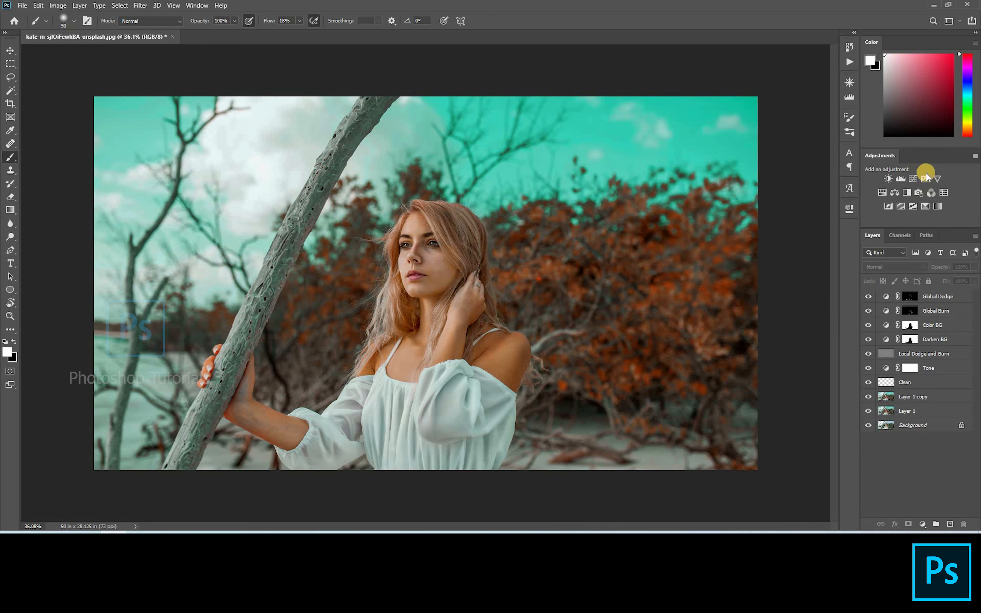
Add a Levels adjustment layer named Eyes with a black mask and adjust its input levels
{"action": "left_click", "coordinate": [902, 179]}
{"action": "left_click", "coordinate": [767, 259]}
{"action": "left_click", "coordinate": [769, 275]}
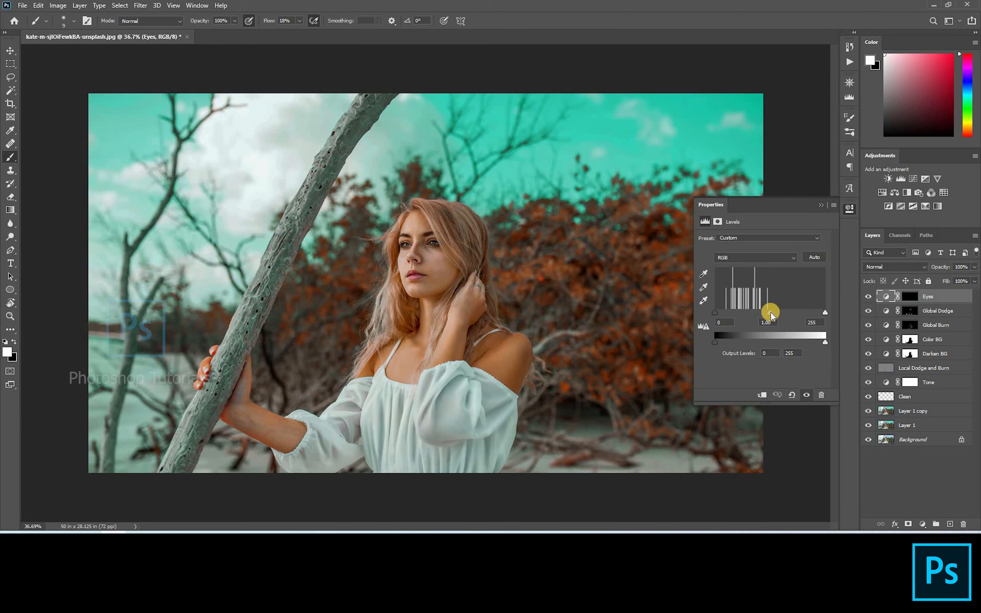
{"action": "left_click_drag", "start_coordinate": [771, 318], "coordinate": [825, 314]}
{"action": "mouse_move", "coordinate": [716, 314]}
{"action": "left_mouse_down"}
{"action": "mouse_move", "coordinate": [741, 317]}
{"action": "mouse_move", "coordinate": [717, 315]}
{"action": "left_mouse_up"}
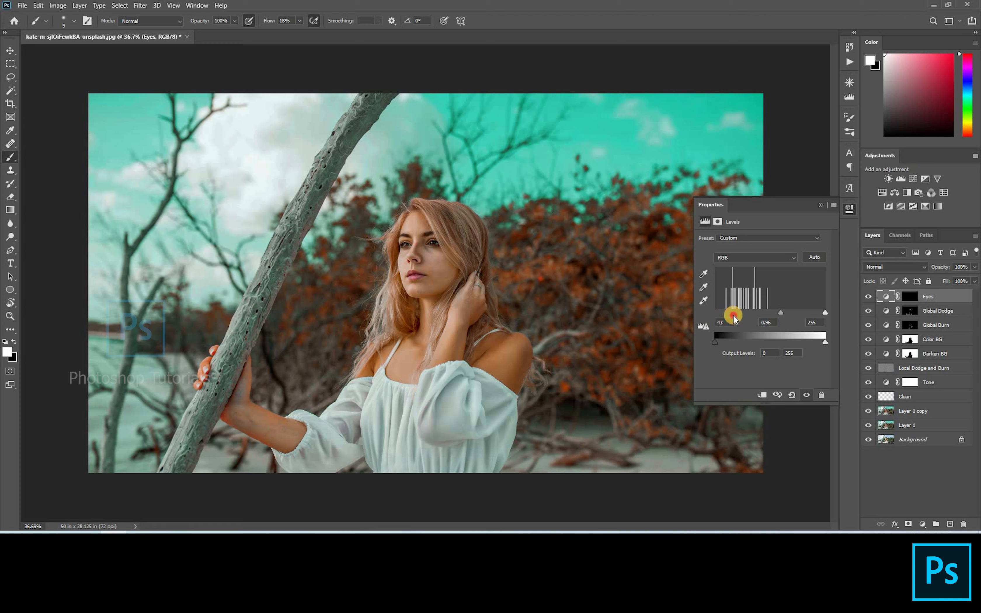
{"action": "mouse_move", "coordinate": [779, 314]}
{"action": "left_mouse_down"}
{"action": "mouse_move", "coordinate": [771, 316]}
{"action": "mouse_move", "coordinate": [783, 316]}
{"action": "left_mouse_up"}
Create a new layer named Blush above Eyes and set its blend mode to Soft Light
{"action": "left_click", "coordinate": [887, 294]}
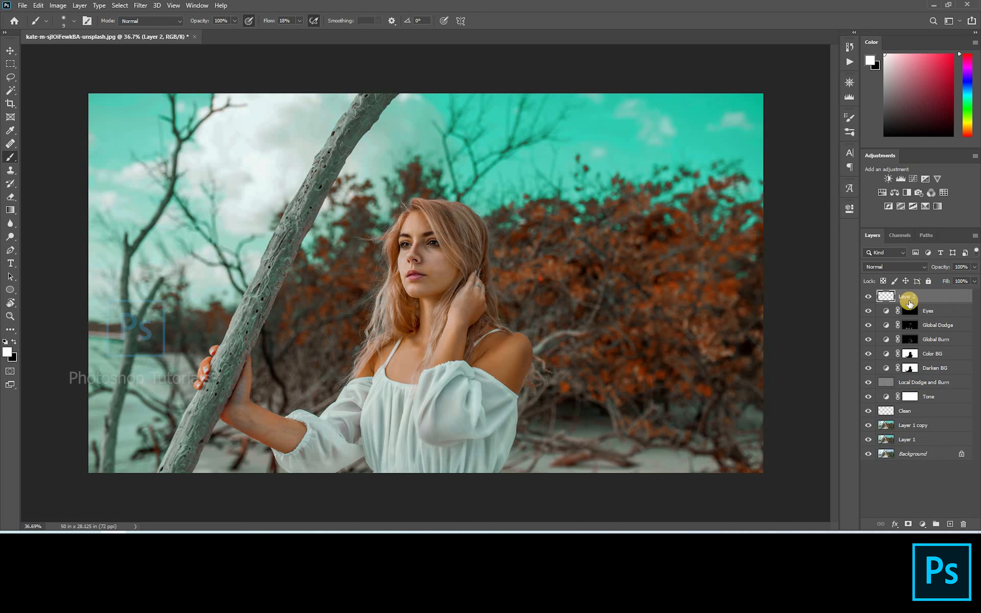
{"action": "left_click", "coordinate": [894, 266]}
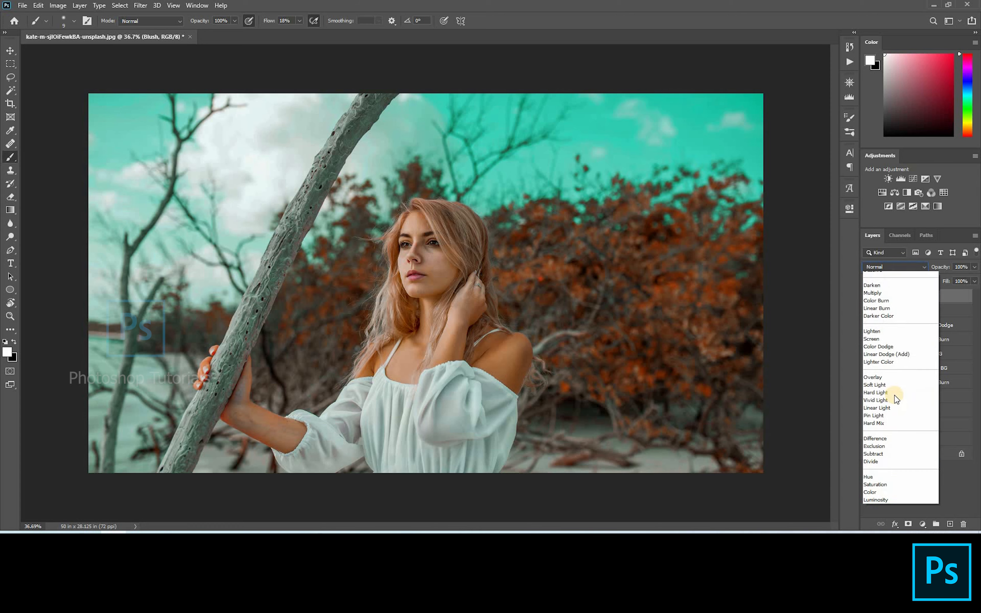
{"action": "left_click", "coordinate": [876, 385]}
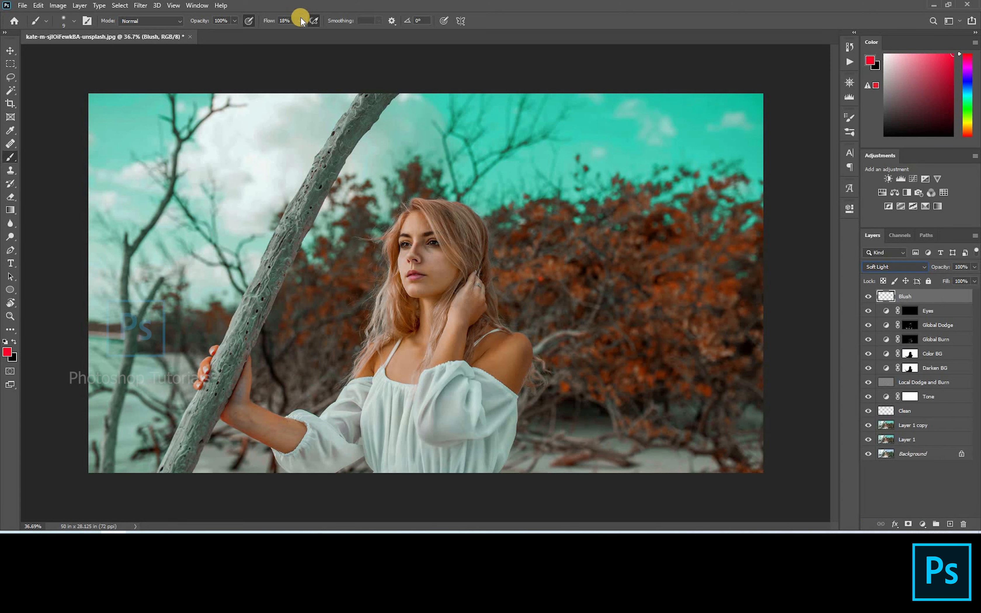
Set the brush flow to 1% and paint red blush over the nose and cheeks with brushes of about 20 to 35 px
{"action": "left_click_drag", "start_coordinate": [301, 19], "coordinate": [263, 63]}
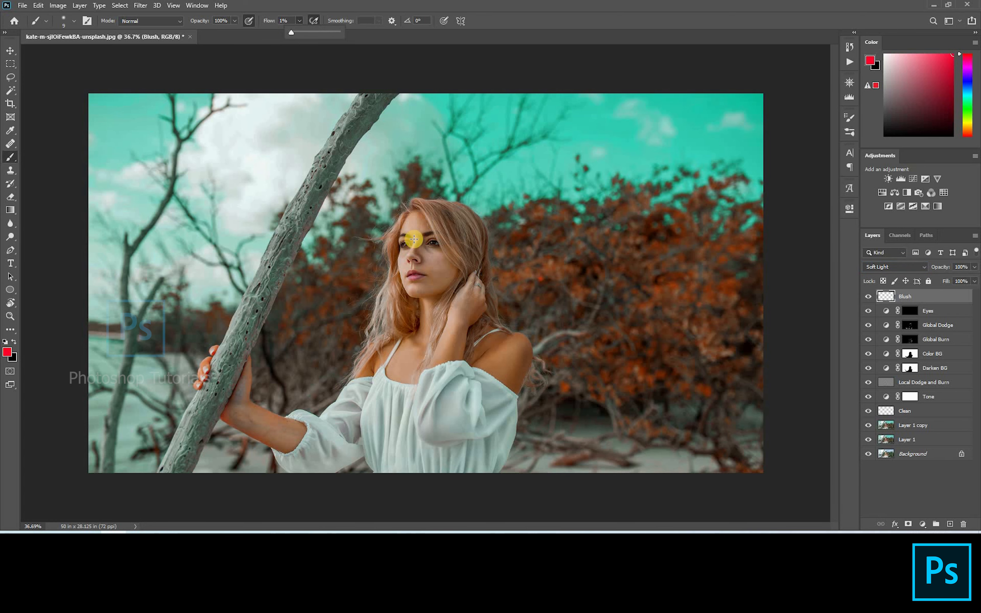
{"action": "key", "text": "Escape"}
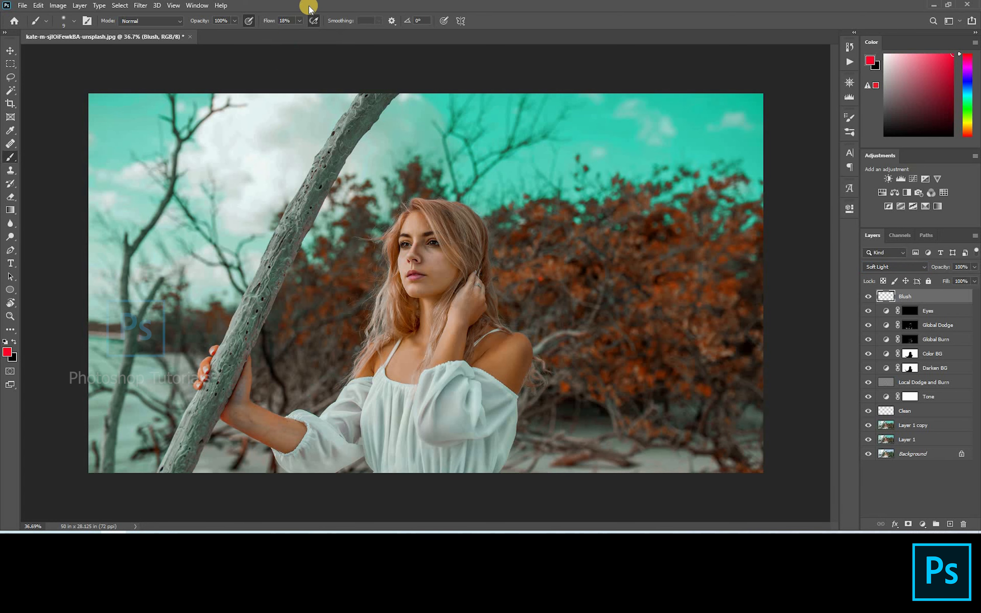
{"action": "key", "text": "ctrl+plus"}
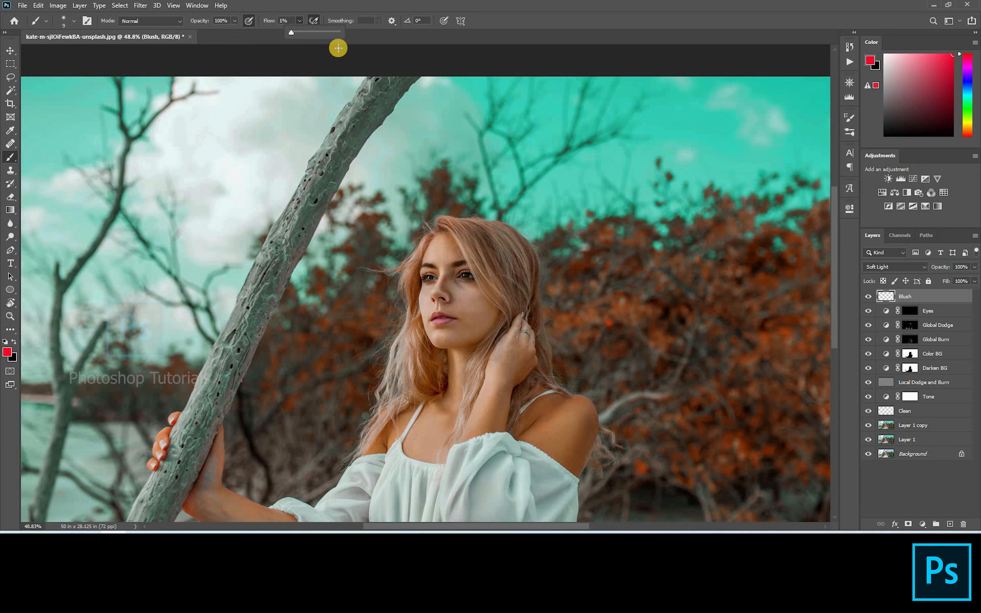
{"action": "left_click_drag", "start_coordinate": [390, 247], "coordinate": [493, 278]}
{"action": "left_click_drag", "start_coordinate": [522, 319], "coordinate": [500, 182]}
{"action": "key", "text": "bracketright"}
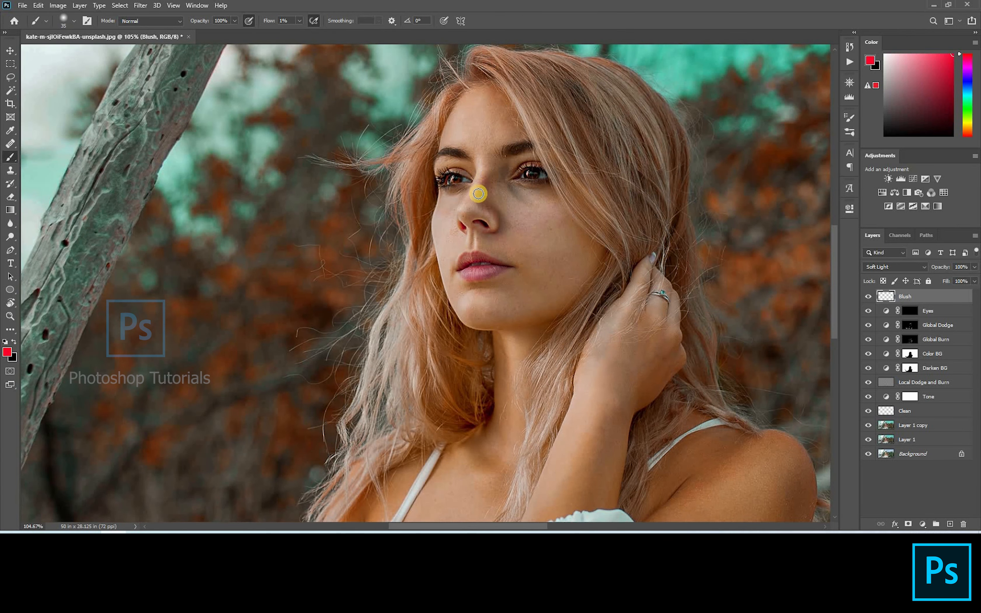
{"action": "mouse_move", "coordinate": [483, 179]}
{"action": "left_mouse_down"}
{"action": "mouse_move", "coordinate": [495, 225]}
{"action": "mouse_move", "coordinate": [477, 201]}
{"action": "mouse_move", "coordinate": [490, 182]}
{"action": "left_mouse_up"}
{"action": "key", "text": "bracketleft"}
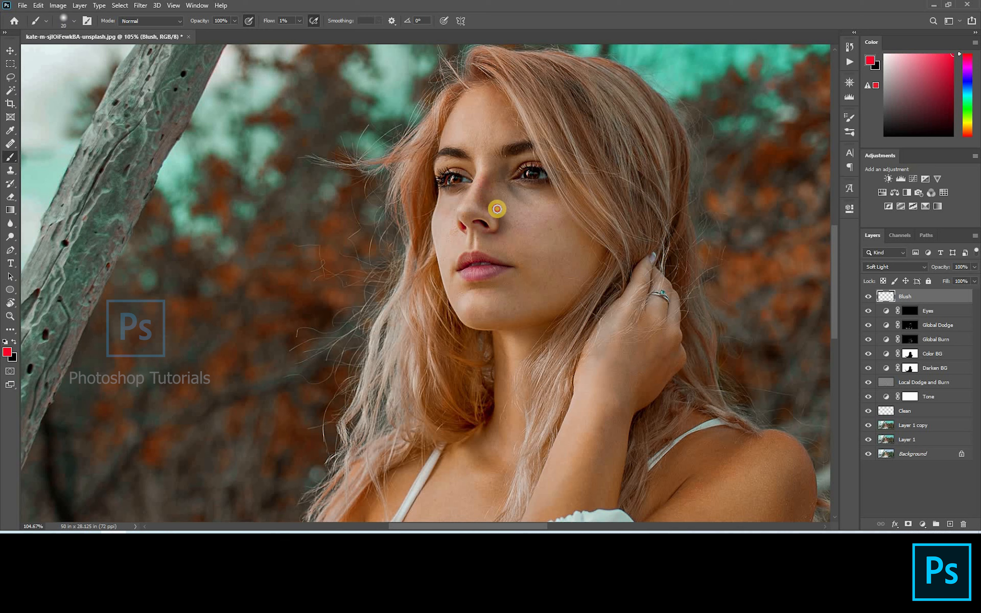
{"action": "left_click_drag", "start_coordinate": [493, 230], "coordinate": [477, 203]}
{"action": "mouse_move", "coordinate": [526, 236]}
{"action": "left_mouse_down"}
{"action": "mouse_move", "coordinate": [574, 211]}
{"action": "mouse_move", "coordinate": [541, 240]}
{"action": "left_mouse_up"}
{"action": "left_click_drag", "start_coordinate": [443, 251], "coordinate": [454, 253]}
Build up the red blush along the nose with a brush of about 25 px, finishing at 30 px
{"action": "scroll", "coordinate": [571, 221], "scroll_direction": "down", "scroll_amount": 6}
{"action": "scroll", "coordinate": [571, 221], "scroll_direction": "up", "scroll_amount": 1}
{"action": "scroll", "coordinate": [338, 254], "scroll_direction": "up", "scroll_amount": 8}
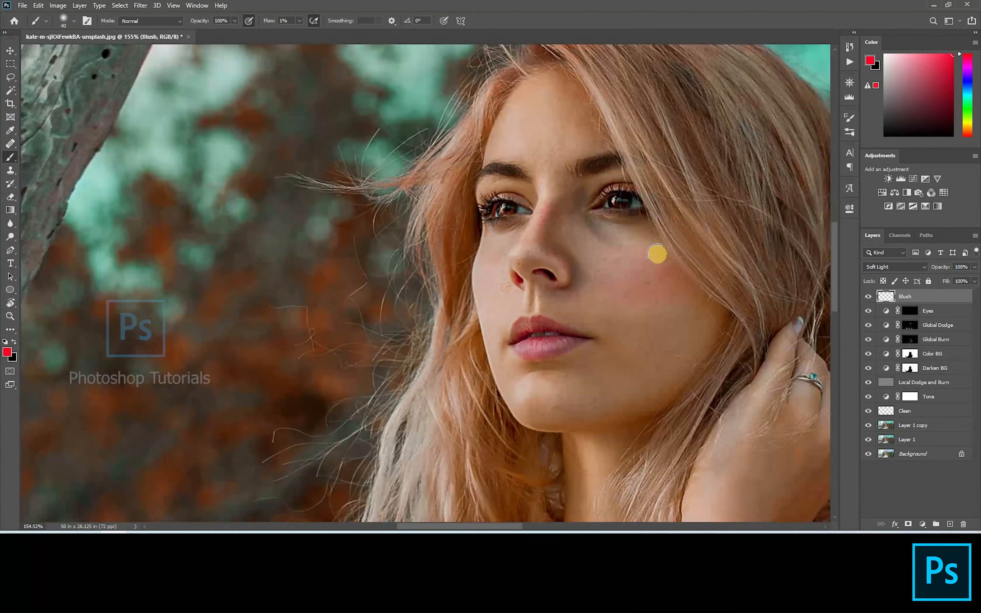
{"action": "key", "text": "bracketleft"}
{"action": "key", "text": "bracketleft"}
{"action": "key", "text": "bracketleft"}
{"action": "left_click", "coordinate": [524, 249]}
{"action": "mouse_move", "coordinate": [534, 257]}
{"action": "left_mouse_down"}
{"action": "mouse_move", "coordinate": [526, 260]}
{"action": "mouse_move", "coordinate": [545, 211]}
{"action": "mouse_move", "coordinate": [557, 259]}
{"action": "left_mouse_up"}
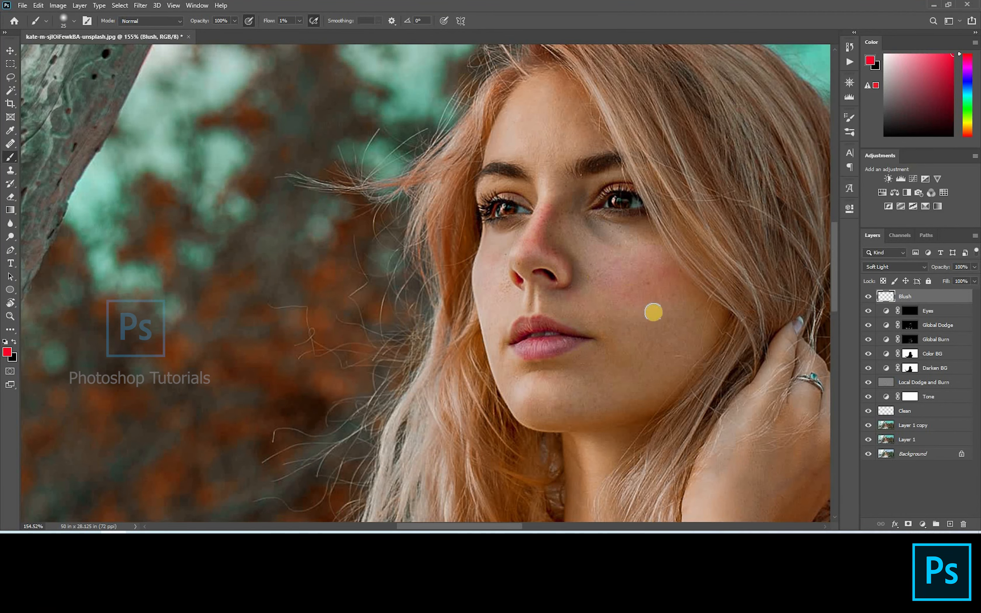
{"action": "key", "text": "bracketright"}
{"action": "scroll", "coordinate": [577, 266], "scroll_direction": "down", "scroll_amount": 10}
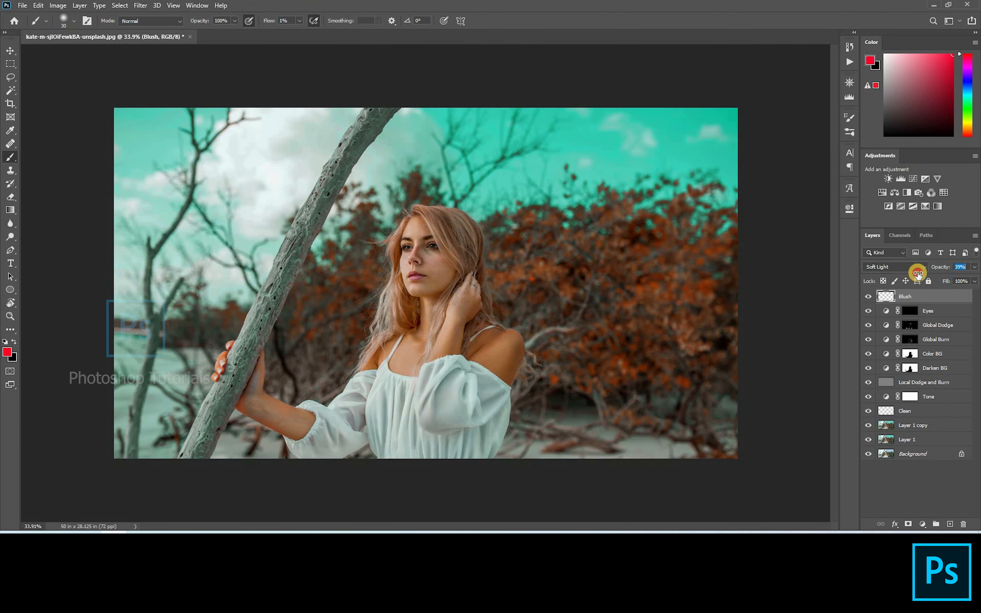
Lower the Blush layer's opacity to about 39% and toggle its visibility to compare
{"action": "left_click_drag", "start_coordinate": [918, 273], "coordinate": [868, 316]}
{"action": "left_click", "coordinate": [867, 298]}
{"action": "left_click", "coordinate": [866, 297]}
Deselect the layers and add an adjustment layer named Darken BG 2 on top that darkens the image
{"action": "scroll", "coordinate": [793, 295], "scroll_direction": "down", "scroll_amount": 1}
{"action": "key", "text": "v"}
{"action": "left_click", "coordinate": [759, 326]}
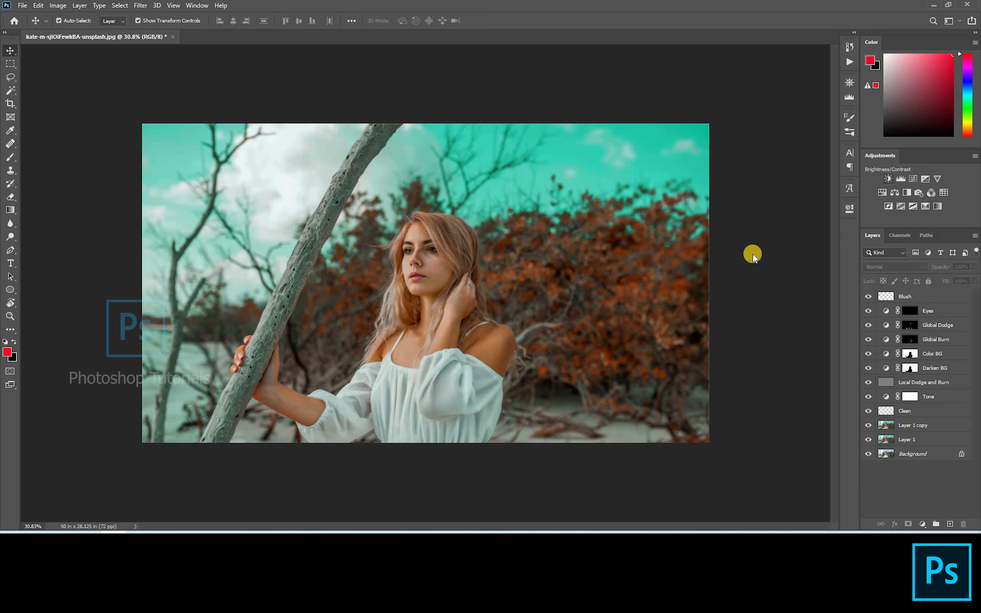
{"action": "left_click", "coordinate": [749, 266]}
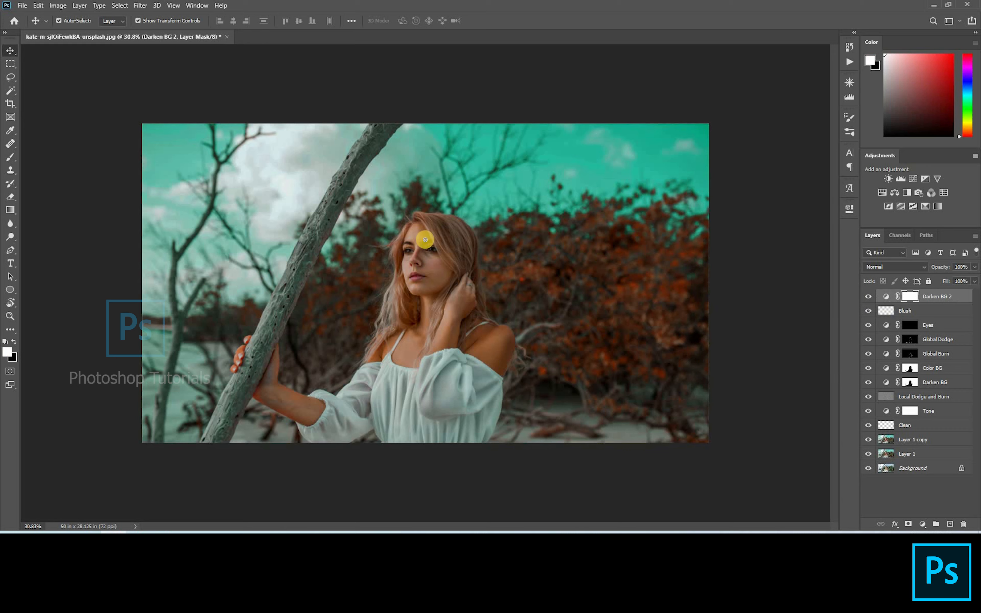
Mask the darkening off the woman's face and torso on Darken BG 2 with a 500 px black brush at 43% flow
{"action": "key", "text": "b"}
{"action": "key", "text": "bracketright"}
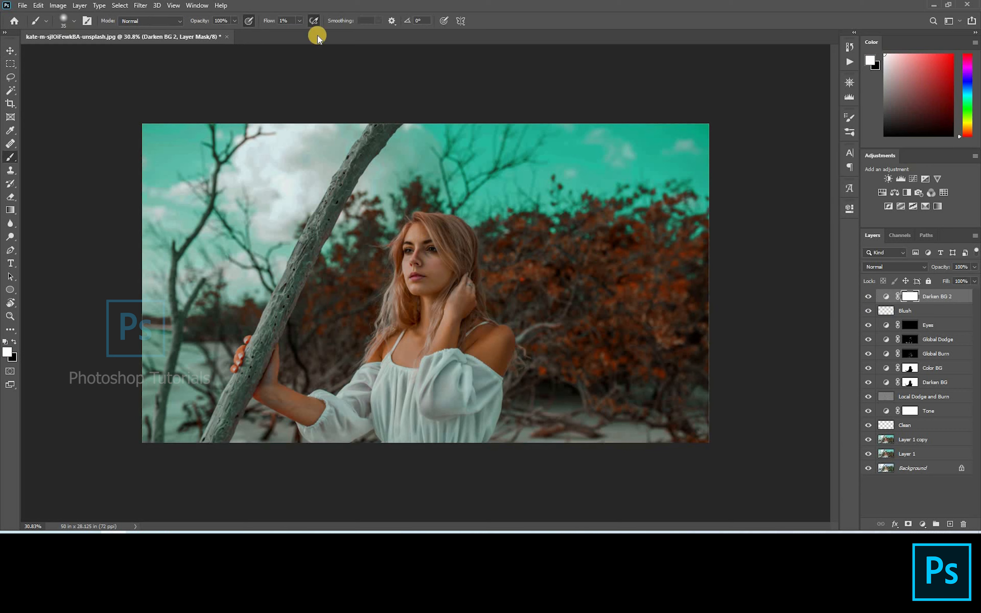
{"action": "mouse_move", "coordinate": [320, 31]}
{"action": "left_mouse_down"}
{"action": "mouse_move", "coordinate": [318, 39]}
{"action": "mouse_move", "coordinate": [320, 24]}
{"action": "left_mouse_up"}
{"action": "left_click", "coordinate": [422, 254]}
{"action": "key", "text": "bracketright"}
{"action": "key", "text": "bracketright"}
{"action": "key", "text": "bracketright"}
{"action": "key", "text": "bracketright"}
{"action": "key", "text": "bracketright"}
{"action": "key", "text": "bracketright"}
{"action": "key", "text": "bracketright"}
{"action": "key", "text": "bracketright"}
{"action": "key", "text": "x"}
{"action": "left_click", "coordinate": [431, 286]}
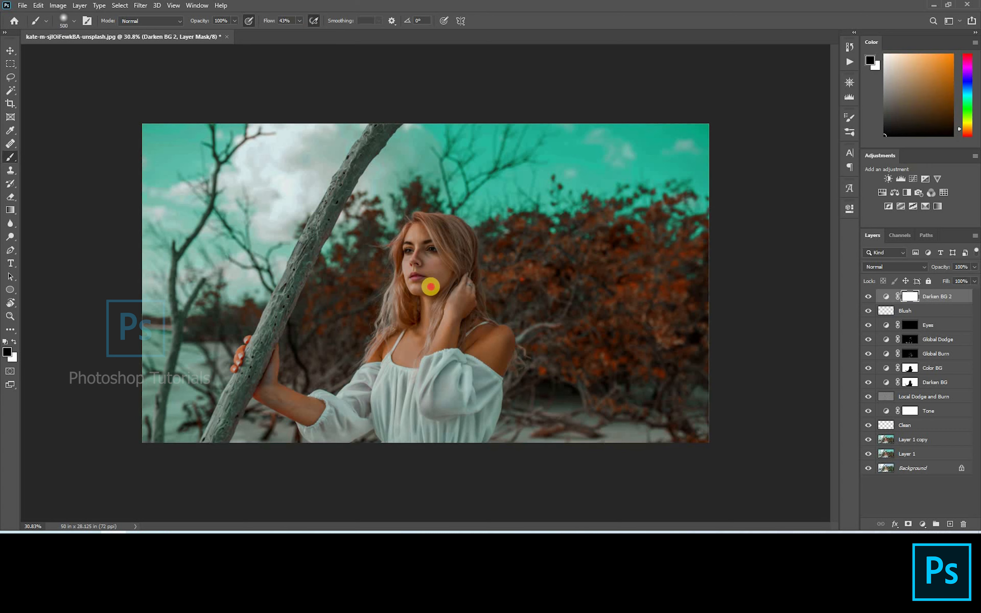
{"action": "left_click", "coordinate": [432, 332]}
{"action": "left_click", "coordinate": [460, 382]}
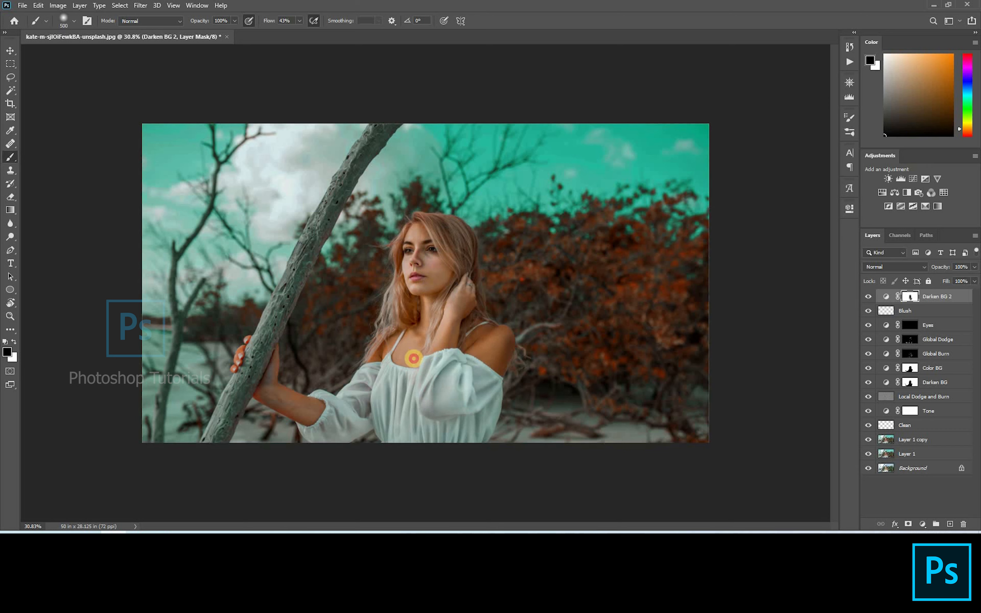
{"action": "left_click", "coordinate": [406, 386]}
Refine the Darken BG 2 mask over the sleeves and dress in black, finishing with a 300 px brush
{"action": "key", "text": "bracketleft"}
{"action": "key", "text": "bracketleft"}
{"action": "key", "text": "bracketleft"}
{"action": "key", "text": "bracketleft"}
{"action": "key", "text": "bracketleft"}
{"action": "key", "text": "bracketleft"}
{"action": "left_click", "coordinate": [345, 413]}
{"action": "mouse_move", "coordinate": [345, 413]}
{"action": "left_mouse_down"}
{"action": "mouse_move", "coordinate": [387, 379]}
{"action": "mouse_move", "coordinate": [386, 364]}
{"action": "left_mouse_up"}
{"action": "key", "text": "bracketright"}
{"action": "mouse_move", "coordinate": [465, 408]}
{"action": "left_mouse_down"}
{"action": "mouse_move", "coordinate": [415, 423]}
{"action": "mouse_move", "coordinate": [368, 397]}
{"action": "mouse_move", "coordinate": [399, 359]}
{"action": "left_mouse_up"}
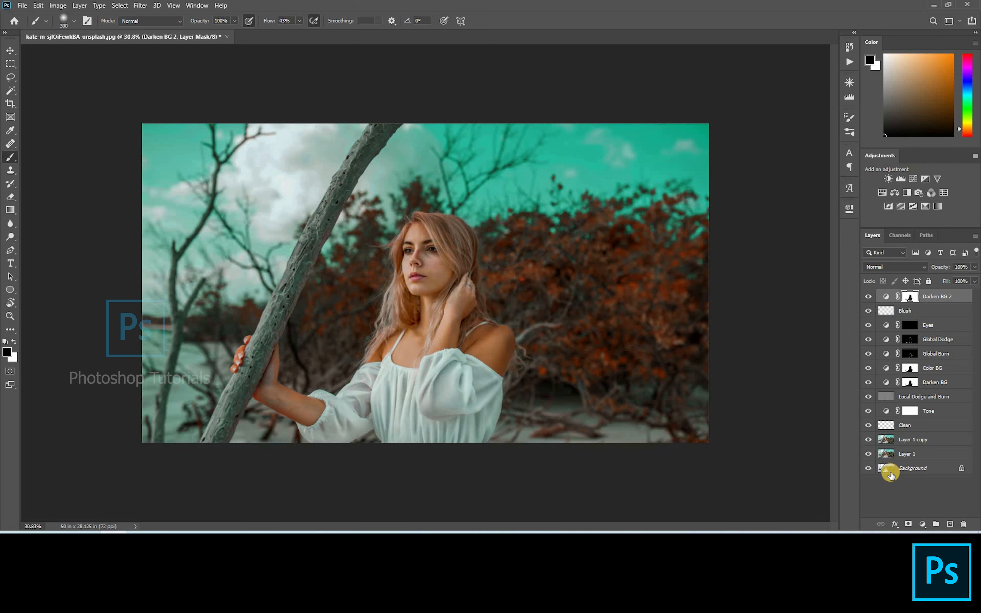
Toggle the Darken BG 2 layer, and compare the finished grade against the original Background
{"action": "left_click", "coordinate": [870, 297]}
{"action": "left_click", "coordinate": [870, 297]}
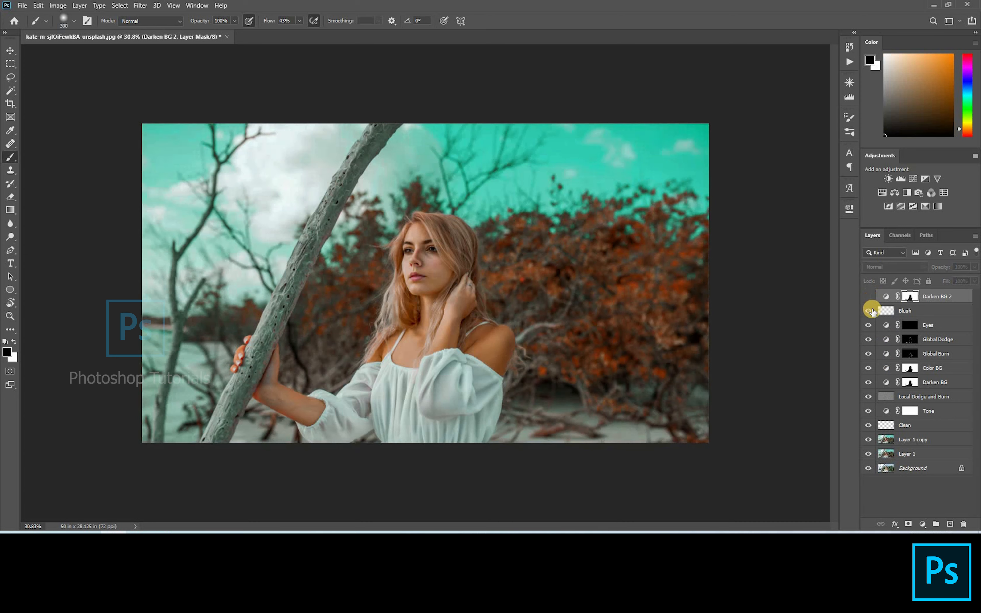
{"action": "left_click", "coordinate": [869, 469], "text": "alt"}
{"action": "left_click", "coordinate": [870, 469], "text": "alt"}
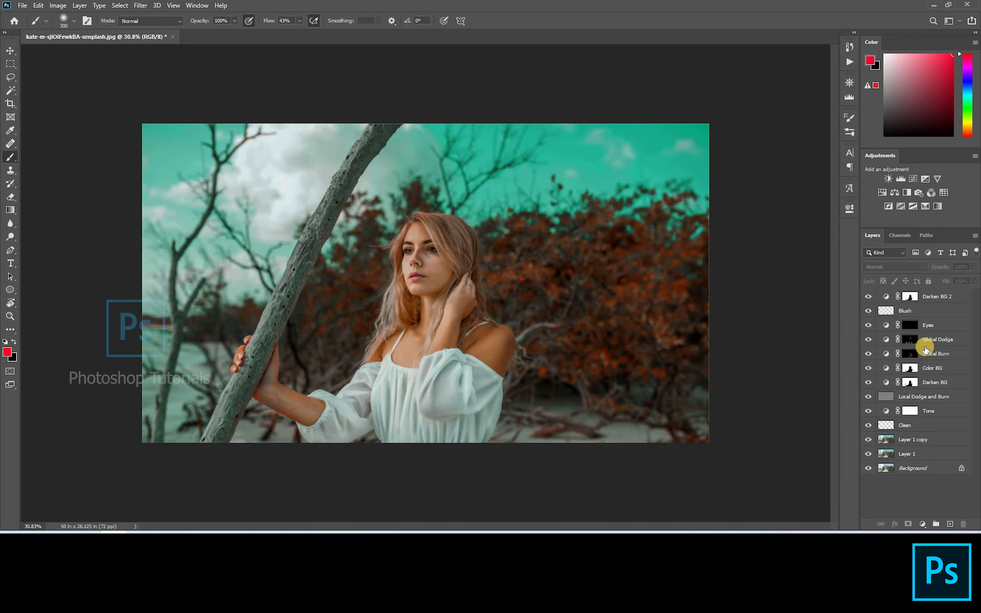
Stamp all visible layers into a new merged layer at the top of the stack
{"action": "key", "text": "ctrl+shift"}
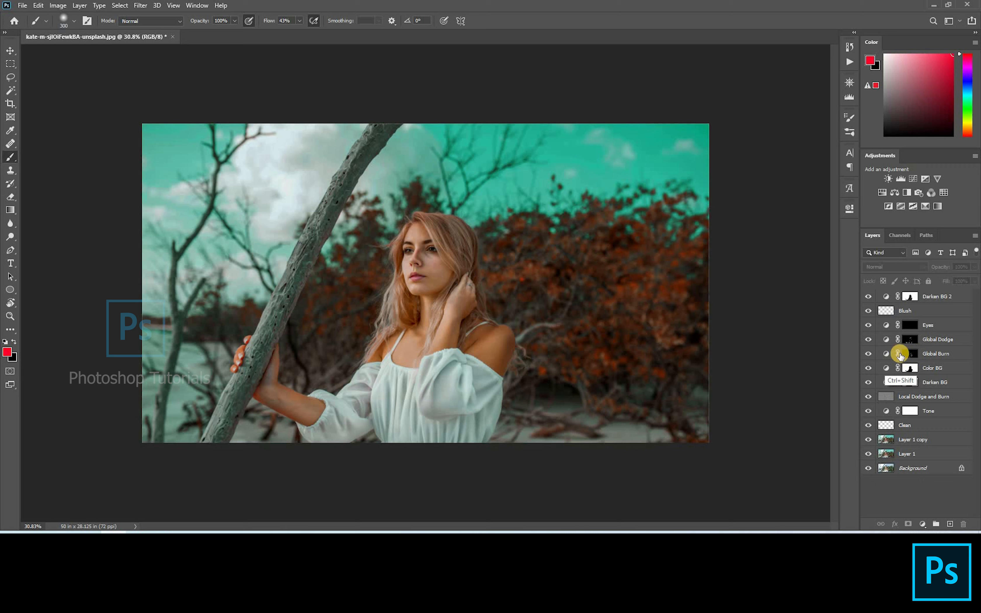
{"action": "key", "text": "ctrl+shift+alt+e"}
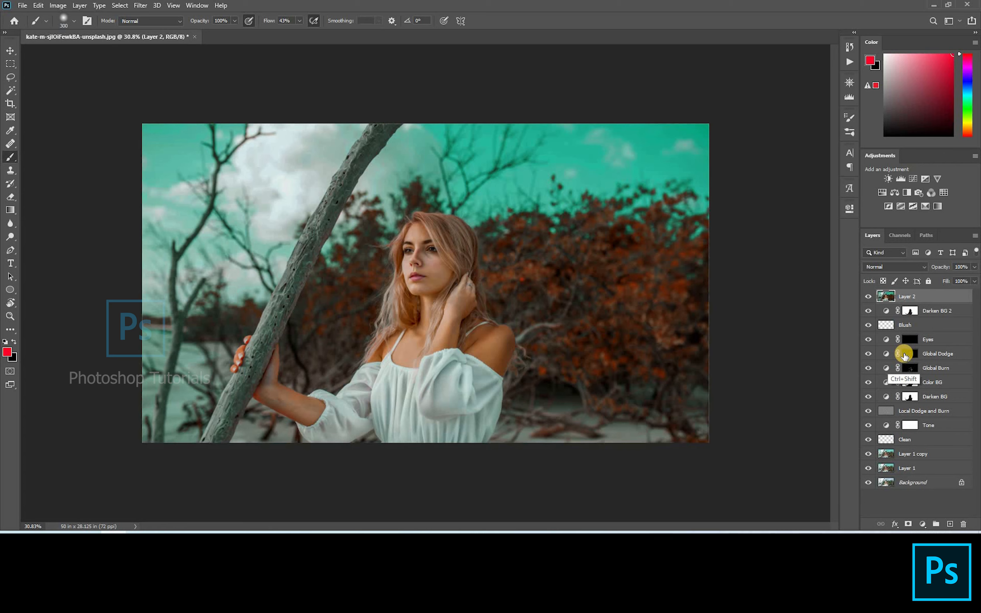
{"action": "scroll", "coordinate": [410, 244], "scroll_direction": "up", "scroll_amount": 5}
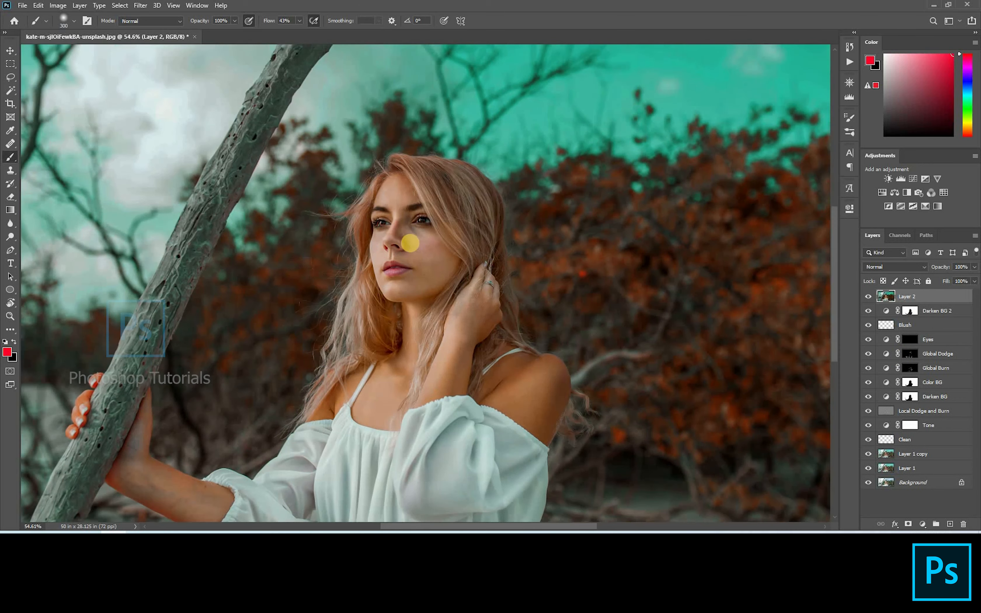
Open the Camera Raw filter on Layer 2 and set Shadows to -20, Whites to -1 and Texture to +4
{"action": "scroll", "coordinate": [411, 244], "scroll_direction": "up", "scroll_amount": 1}
{"action": "scroll", "coordinate": [466, 251], "scroll_direction": "down", "scroll_amount": 2}
{"action": "scroll", "coordinate": [528, 264], "scroll_direction": "down", "scroll_amount": 2}
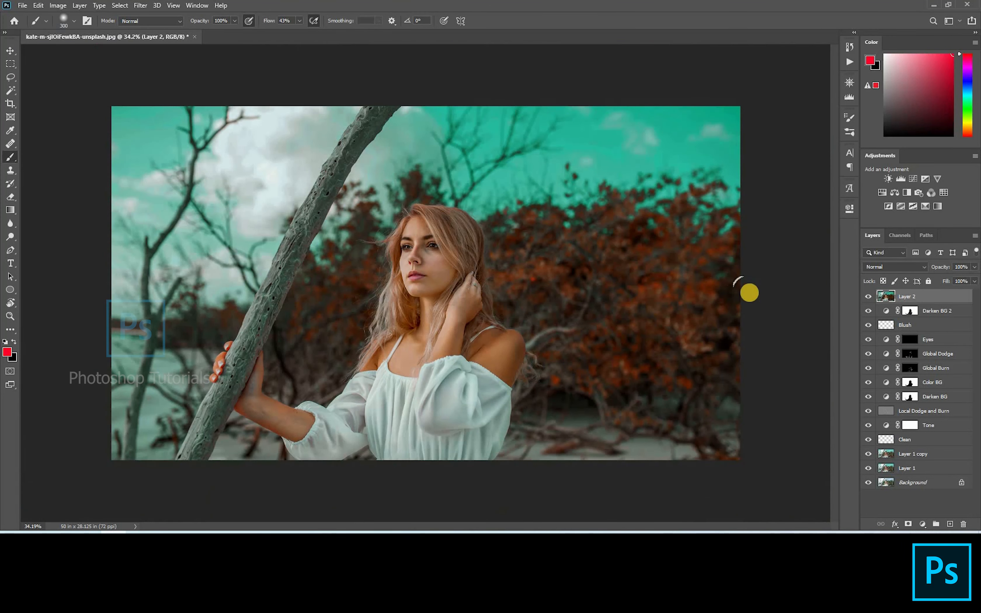
{"action": "scroll", "coordinate": [749, 293], "scroll_direction": "down", "scroll_amount": 1}
{"action": "key", "text": "ctrl+shift+a"}
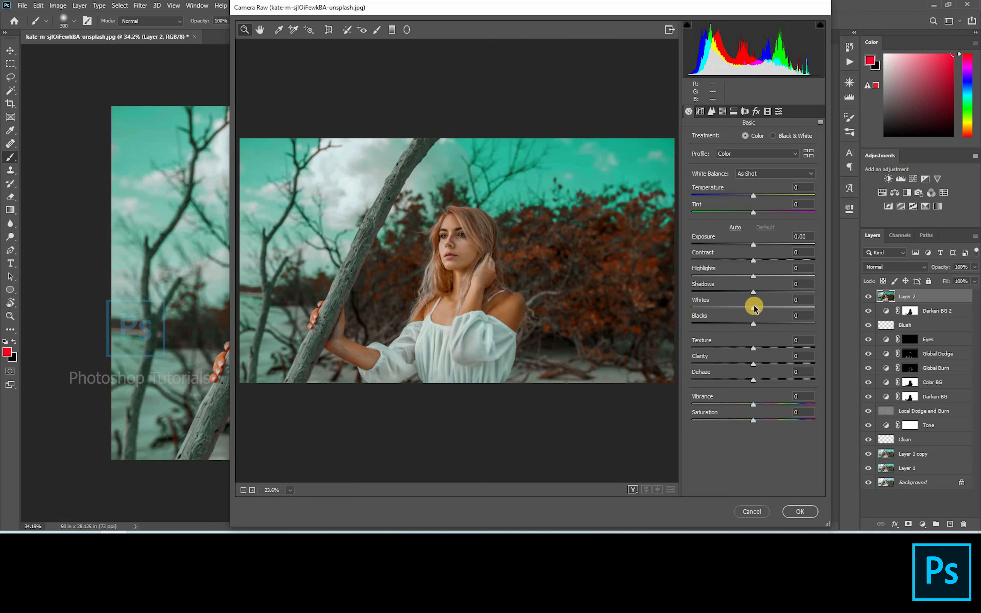
{"action": "left_click_drag", "start_coordinate": [761, 310], "coordinate": [744, 280]}
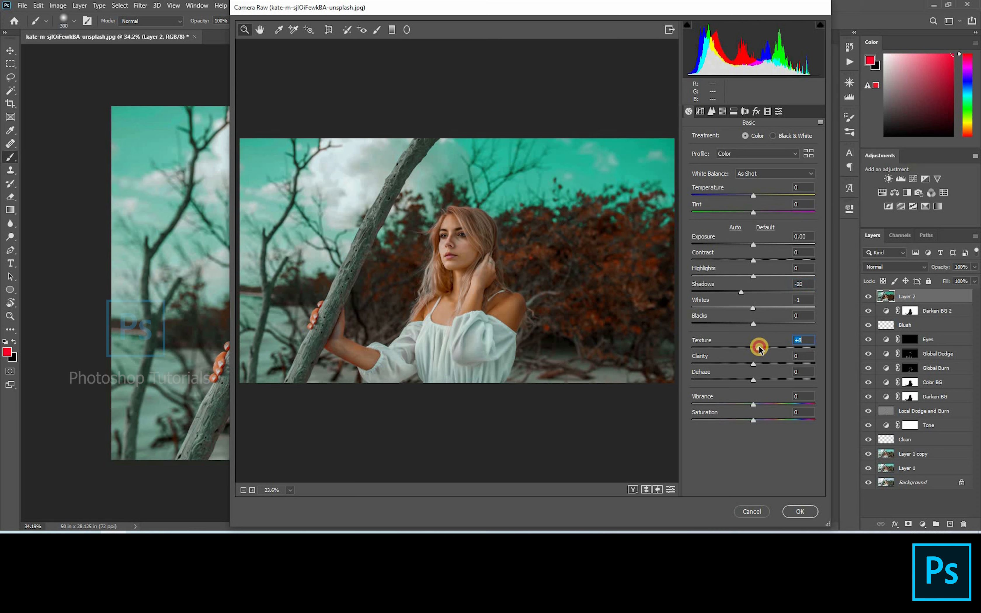
{"action": "left_click_drag", "start_coordinate": [757, 348], "coordinate": [756, 348]}
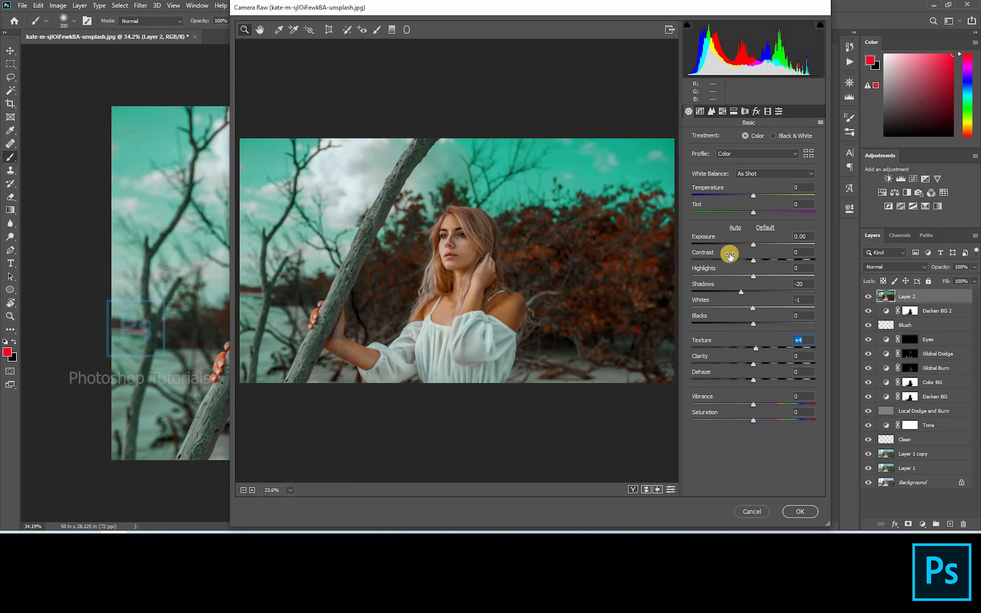
Adjust the parametric tone curve with Lights +9, Darks -3 and Shadows -2
{"action": "left_click", "coordinate": [713, 112]}
{"action": "left_click_drag", "start_coordinate": [754, 304], "coordinate": [748, 350]}
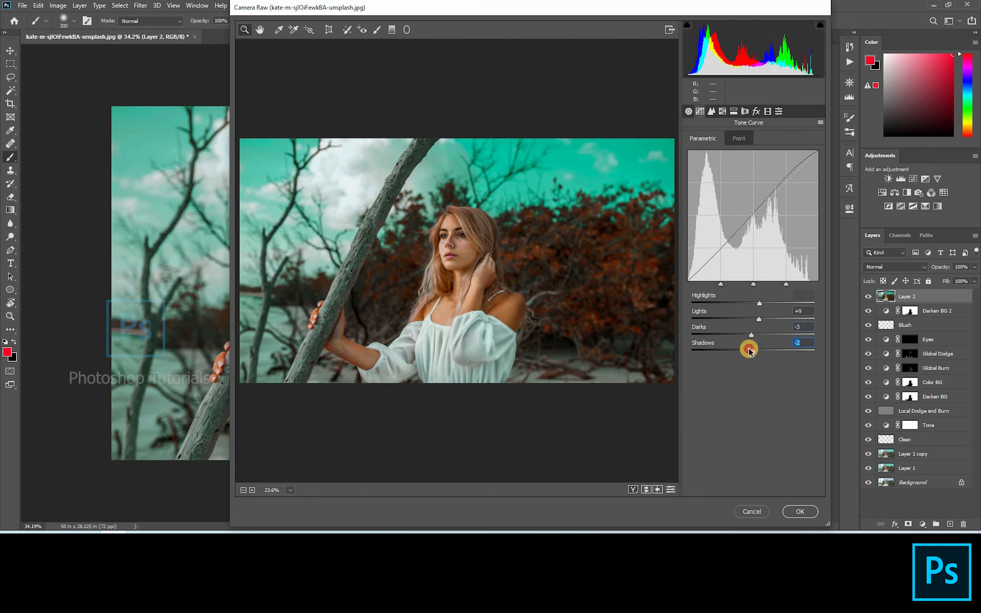
Split-tone the highlights toward teal with hue 186 and saturation 16
{"action": "left_click", "coordinate": [723, 112]}
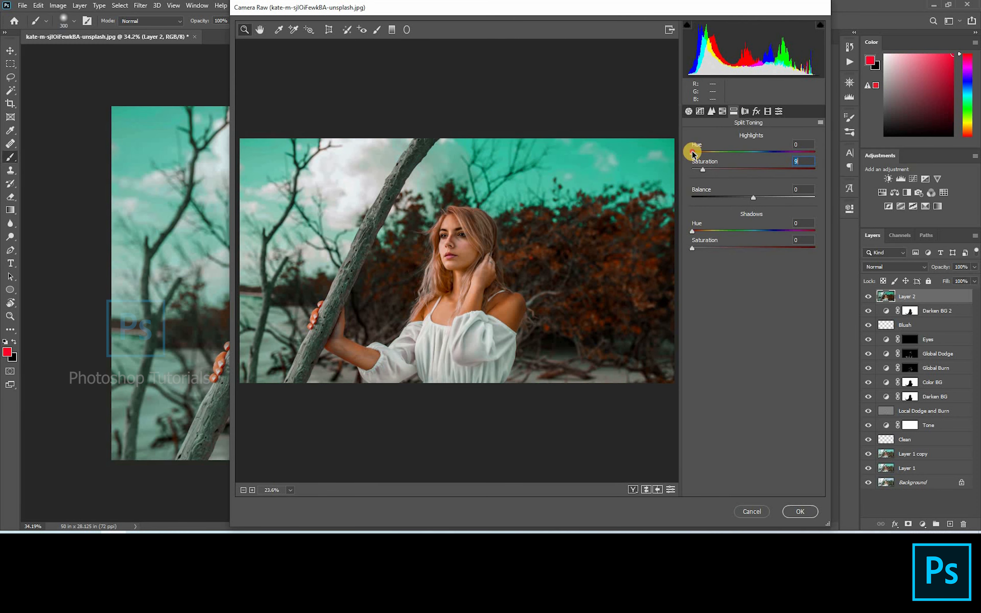
{"action": "left_click_drag", "start_coordinate": [708, 154], "coordinate": [816, 158]}
{"action": "left_click", "coordinate": [487, 246]}
{"action": "left_click", "coordinate": [466, 219], "text": "alt"}
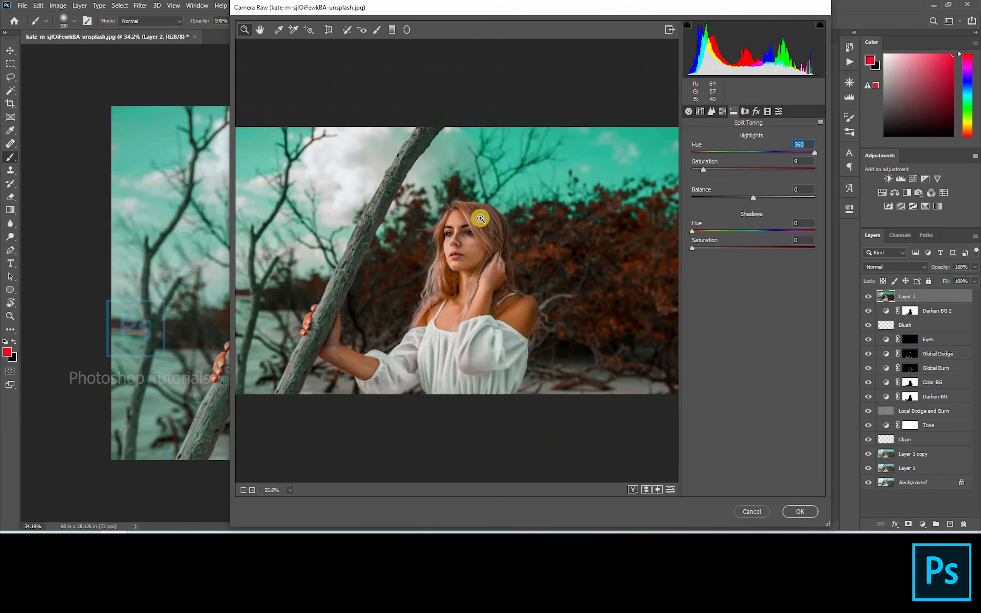
{"action": "left_click", "coordinate": [706, 152]}
{"action": "left_click_drag", "start_coordinate": [703, 170], "coordinate": [757, 156]}
Set the split-toning shadows to hue 0 and saturation 16, and refine the highlights hue to 180
{"action": "left_click", "coordinate": [696, 250]}
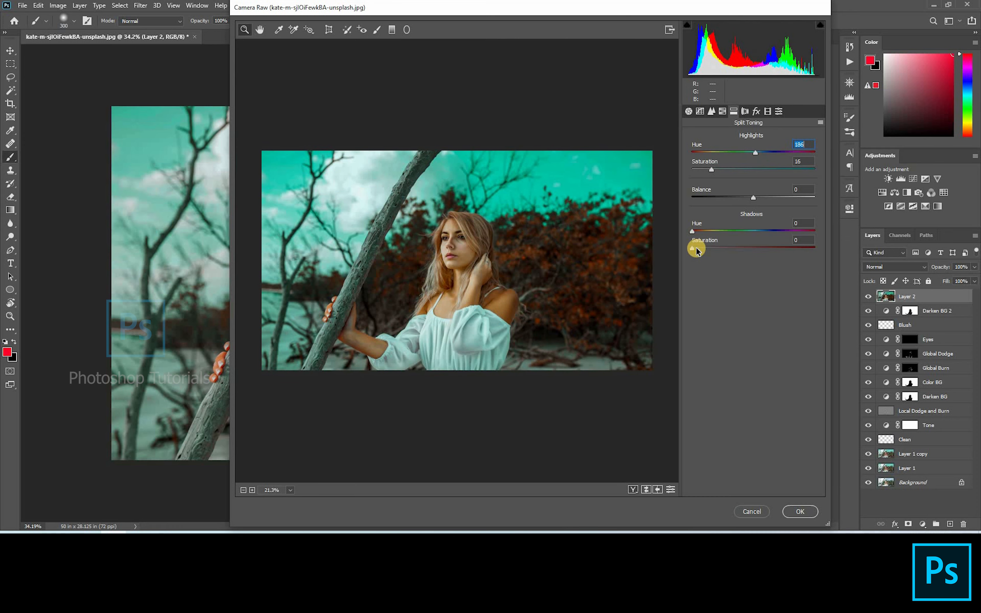
{"action": "left_click", "coordinate": [693, 232]}
{"action": "left_click_drag", "start_coordinate": [702, 249], "coordinate": [712, 249]}
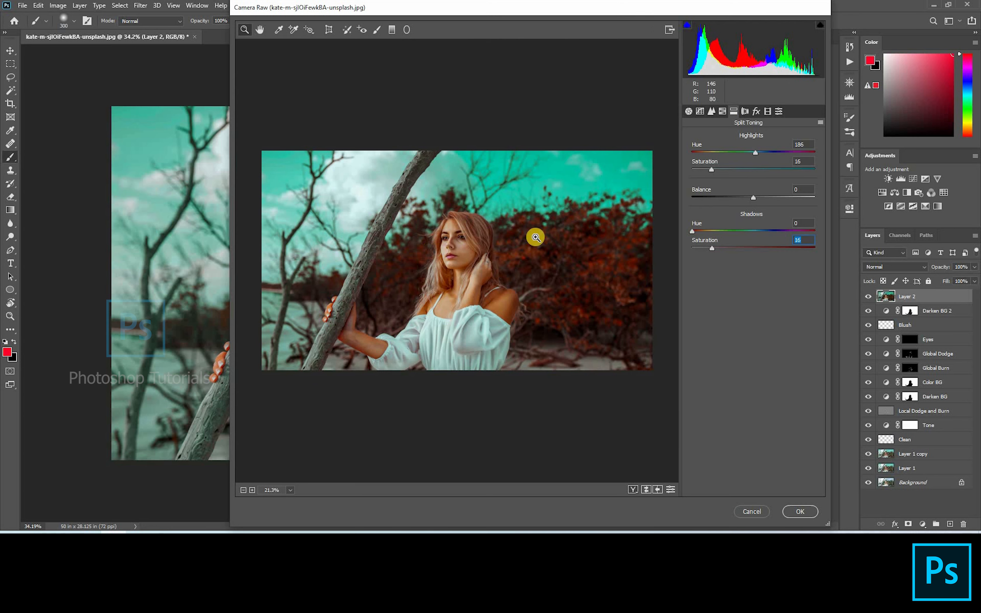
{"action": "left_click", "coordinate": [536, 237]}
{"action": "left_click", "coordinate": [708, 153]}
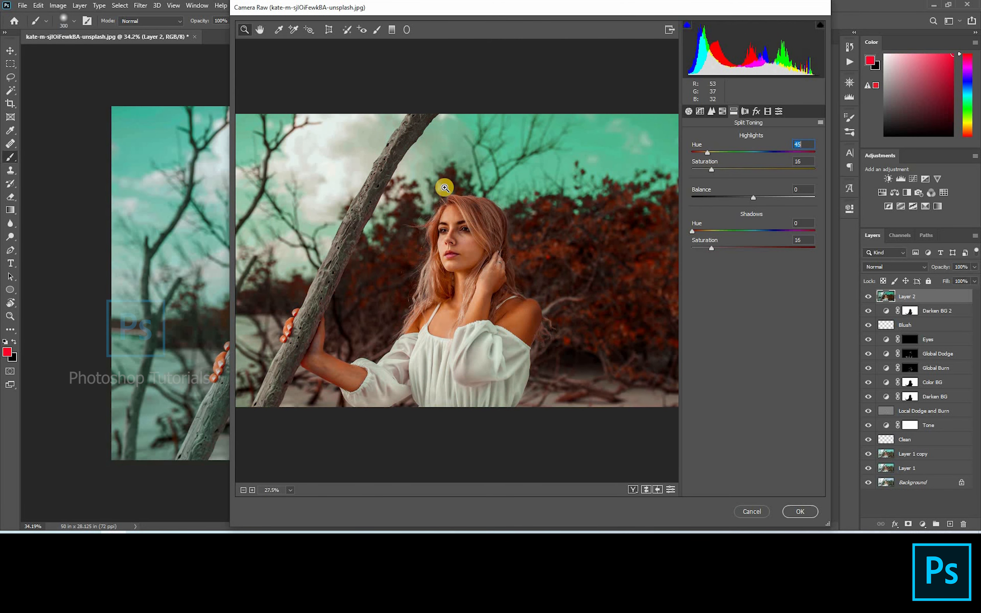
{"action": "left_click", "coordinate": [445, 188], "text": "alt"}
{"action": "left_click_drag", "start_coordinate": [710, 153], "coordinate": [748, 158]}
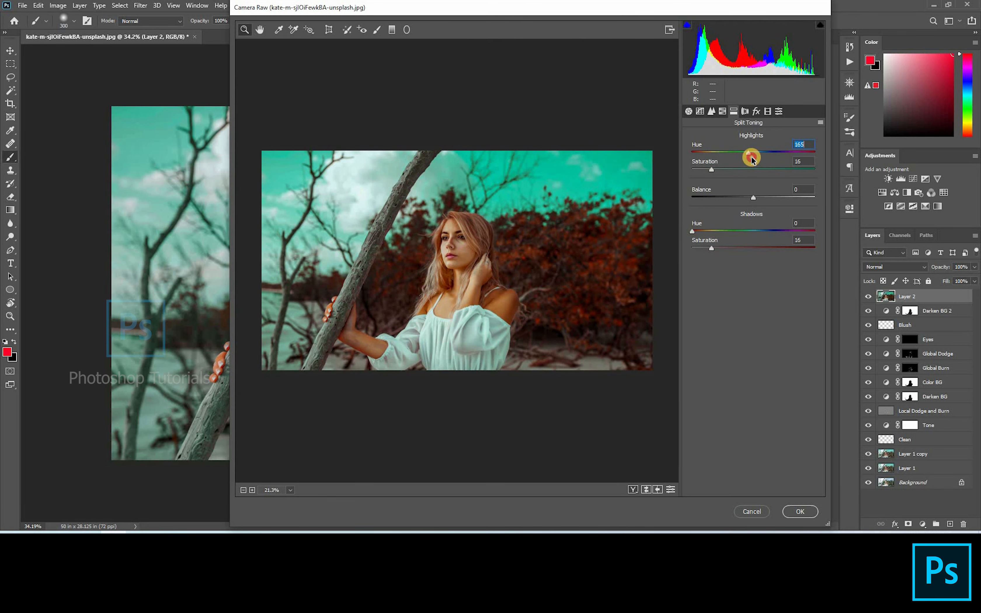
{"action": "left_click", "coordinate": [456, 256]}
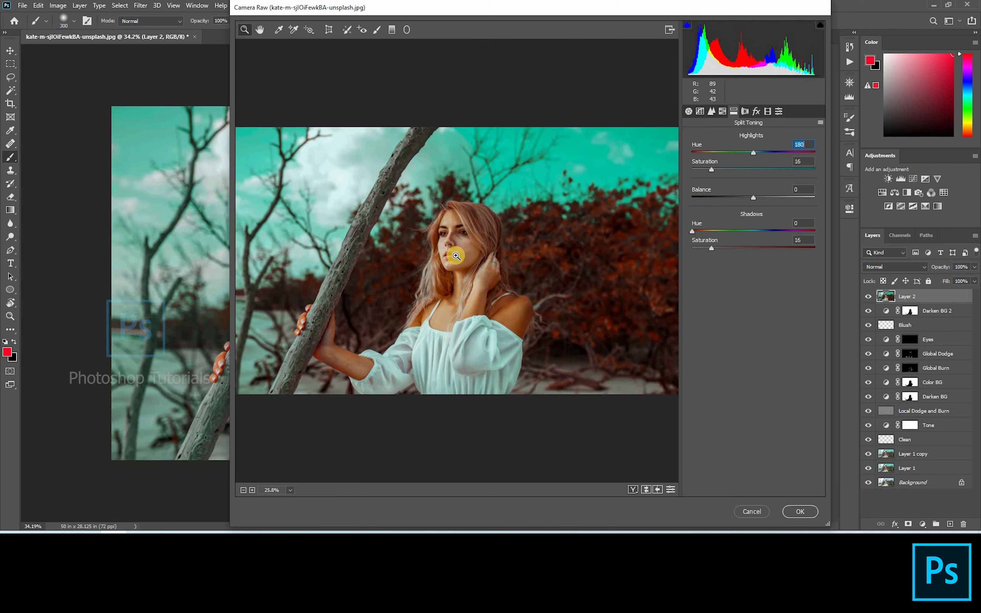
{"action": "scroll", "coordinate": [532, 265], "scroll_direction": "down", "scroll_amount": 2}
Draw a radial filter around the woman, darkening the area outside it with exposure -1.05 and shadows -24
{"action": "left_click", "coordinate": [688, 112]}
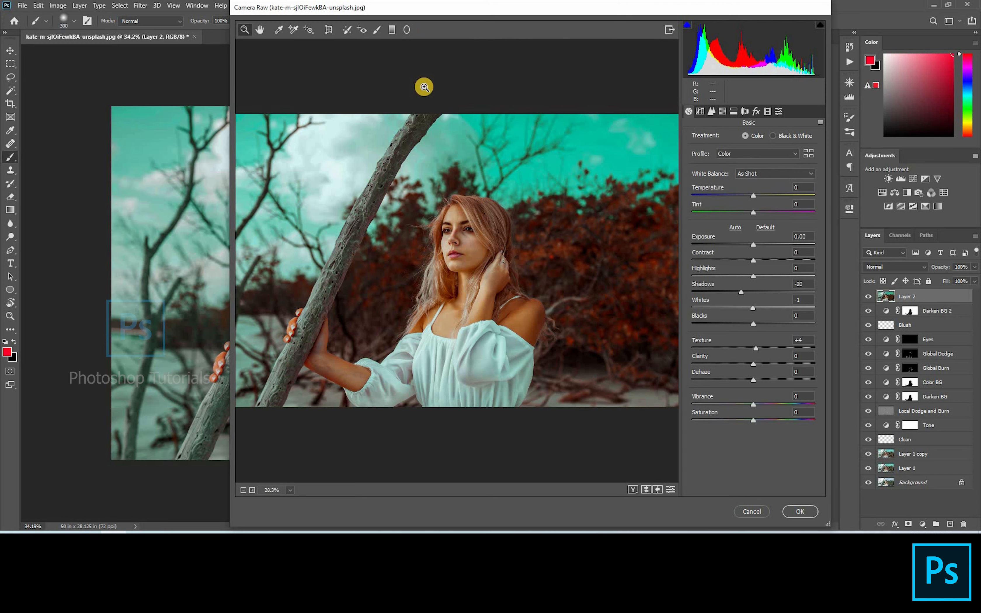
{"action": "left_click", "coordinate": [424, 87], "text": "alt"}
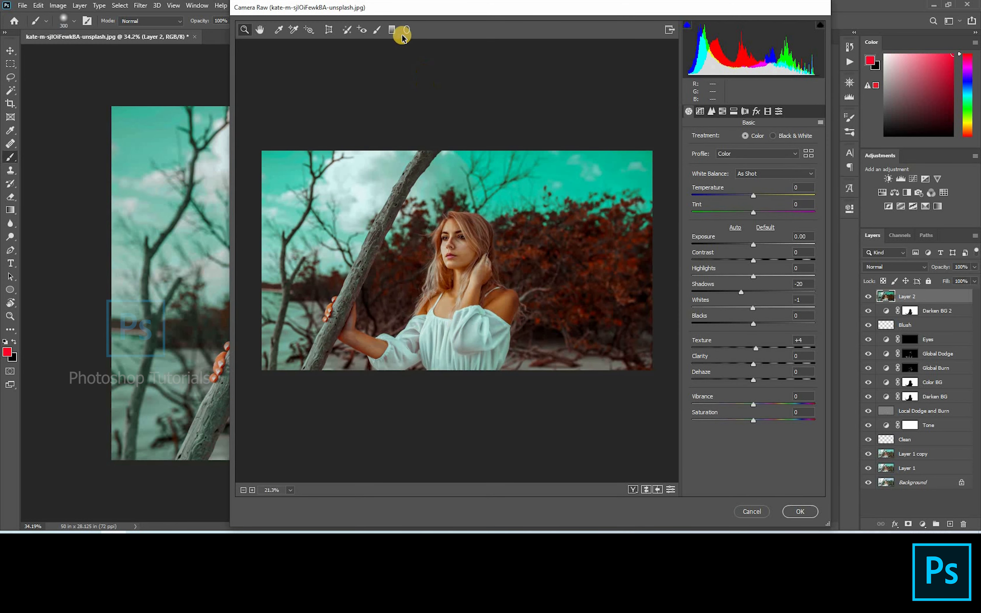
{"action": "left_click", "coordinate": [404, 31]}
{"action": "left_click_drag", "start_coordinate": [502, 361], "coordinate": [555, 386]}
{"action": "left_click_drag", "start_coordinate": [472, 301], "coordinate": [457, 274]}
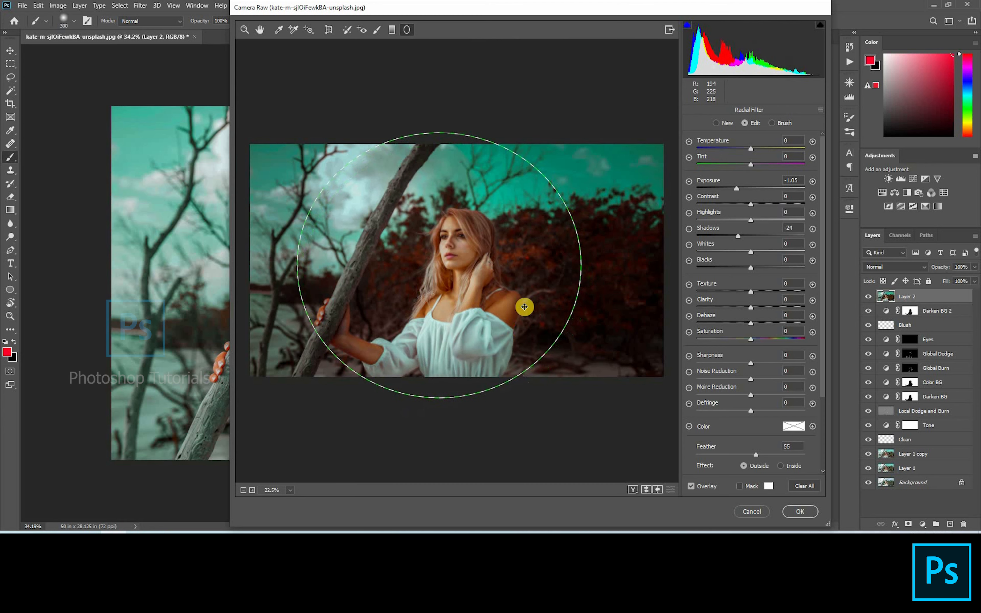
Resize and reposition the radial filter ellipse so it surrounds the woman and extends slightly above and below the photo
{"action": "mouse_move", "coordinate": [512, 303]}
{"action": "left_mouse_down"}
{"action": "mouse_move", "coordinate": [522, 306]}
{"action": "mouse_move", "coordinate": [507, 313]}
{"action": "left_mouse_up"}
{"action": "left_click_drag", "start_coordinate": [575, 279], "coordinate": [595, 279]}
{"action": "left_click_drag", "start_coordinate": [520, 289], "coordinate": [520, 288]}
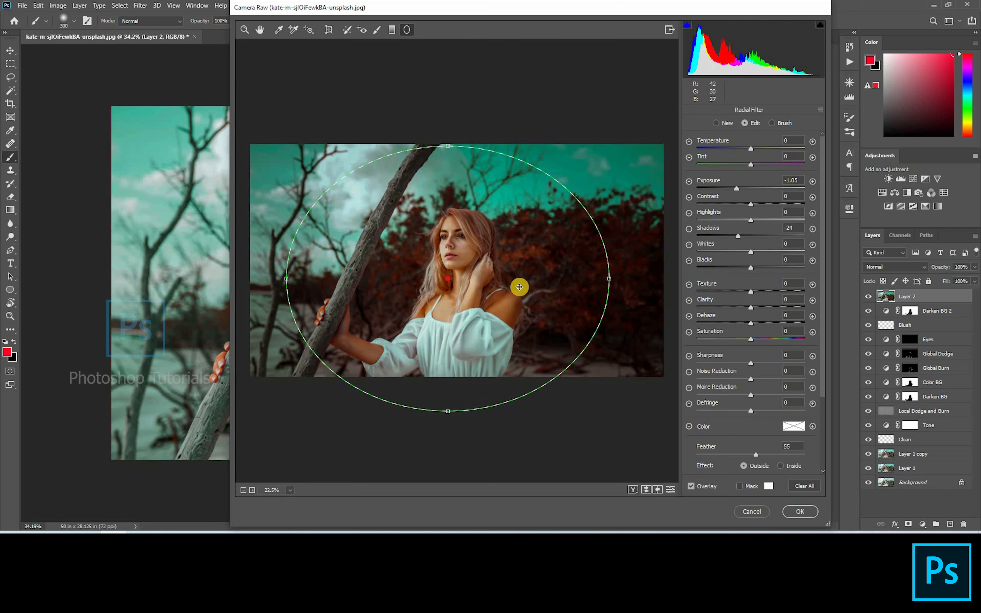
{"action": "left_click_drag", "start_coordinate": [523, 287], "coordinate": [524, 287]}
{"action": "mouse_move", "coordinate": [613, 279]}
{"action": "left_mouse_down"}
{"action": "mouse_move", "coordinate": [641, 279]}
{"action": "mouse_move", "coordinate": [607, 293]}
{"action": "left_mouse_up"}
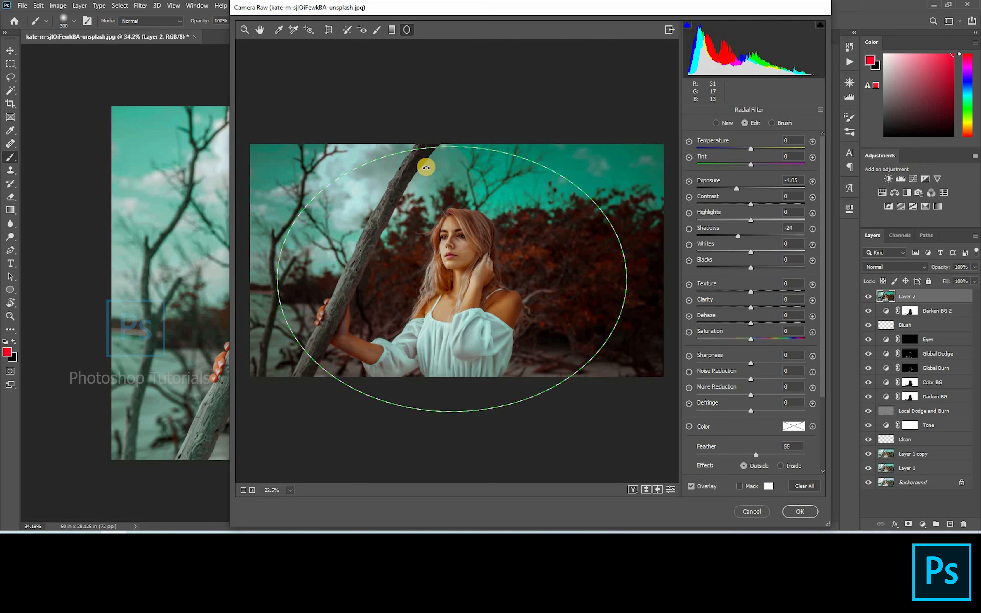
{"action": "left_click_drag", "start_coordinate": [450, 147], "coordinate": [451, 134]}
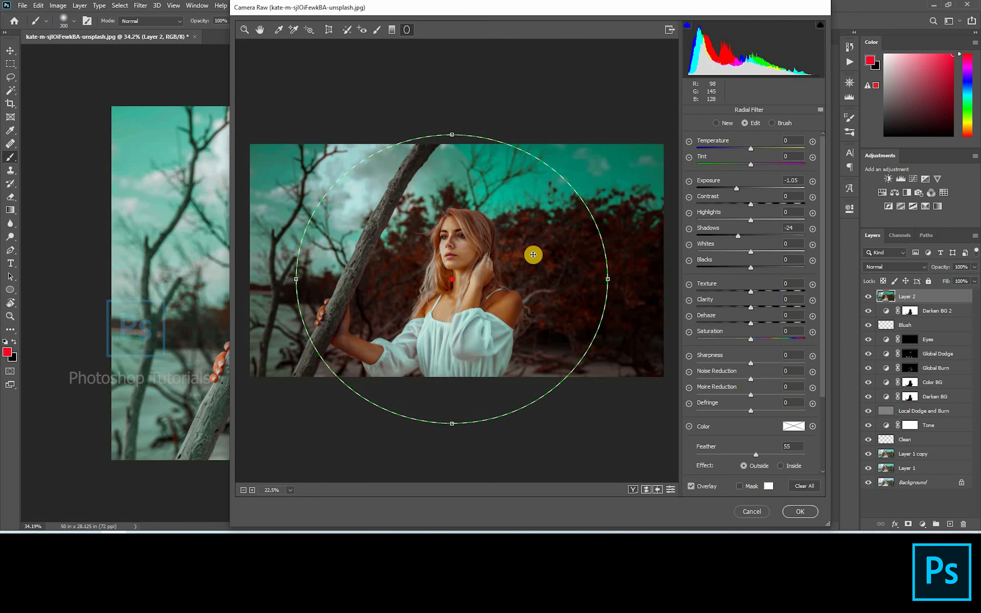
{"action": "left_click_drag", "start_coordinate": [523, 257], "coordinate": [515, 256]}
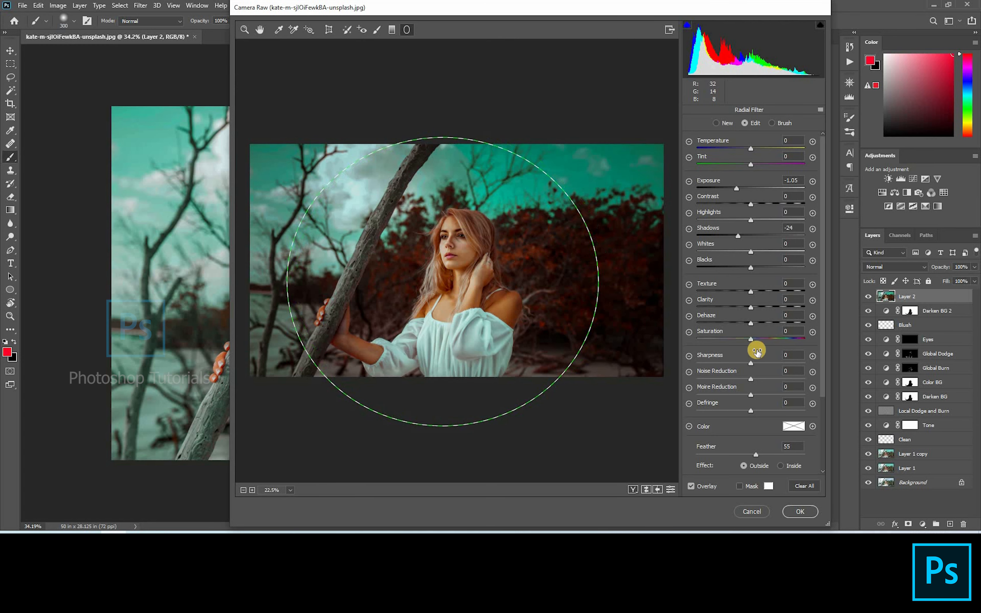
Set the radial filter's sharpness to -100 and exposure to -0.55, and apply the Camera Raw edits to Layer 2
{"action": "left_click_drag", "start_coordinate": [750, 364], "coordinate": [749, 364]}
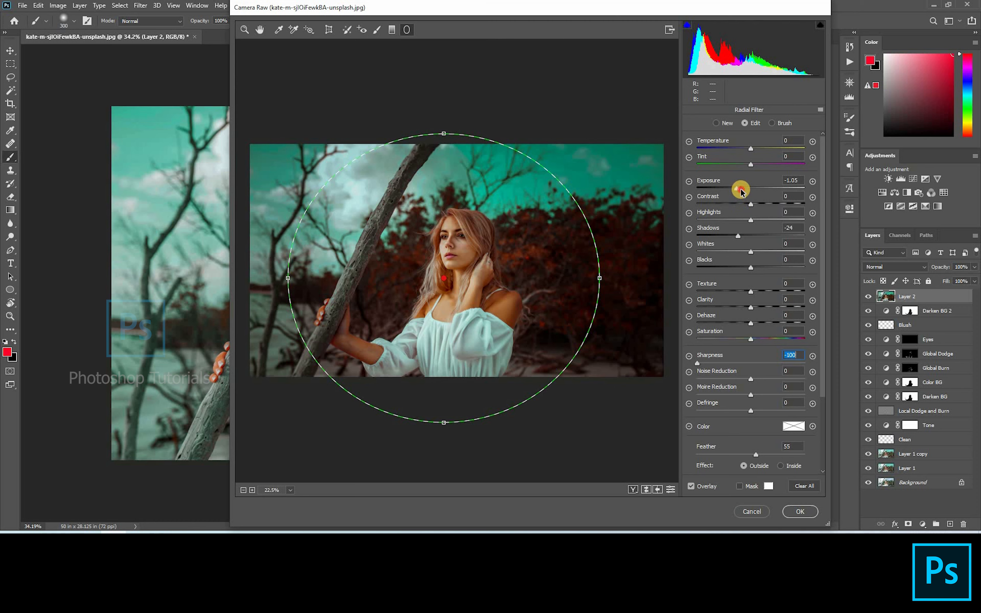
{"action": "left_click_drag", "start_coordinate": [741, 190], "coordinate": [743, 192]}
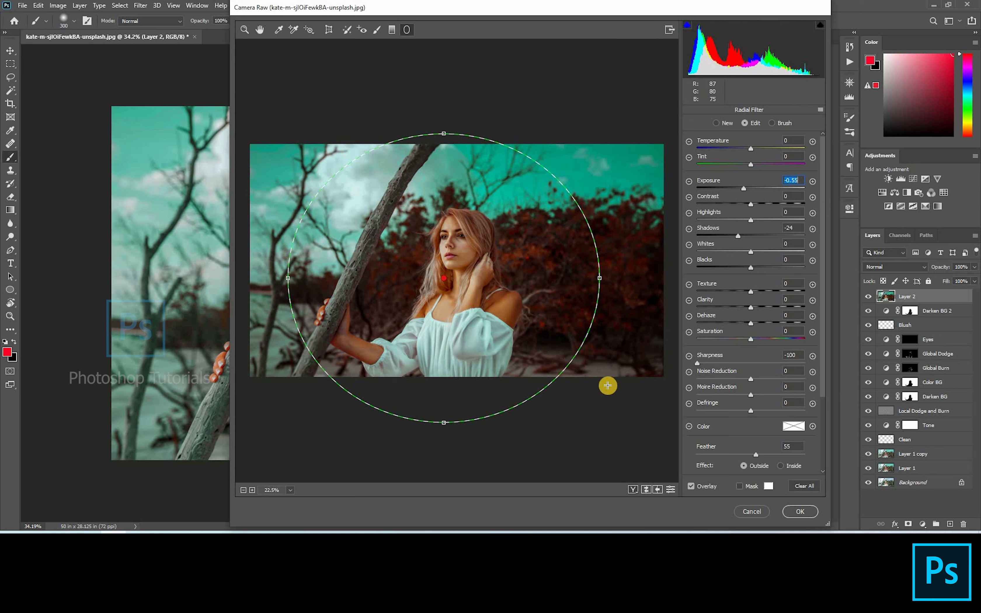
{"action": "left_click", "coordinate": [610, 403]}
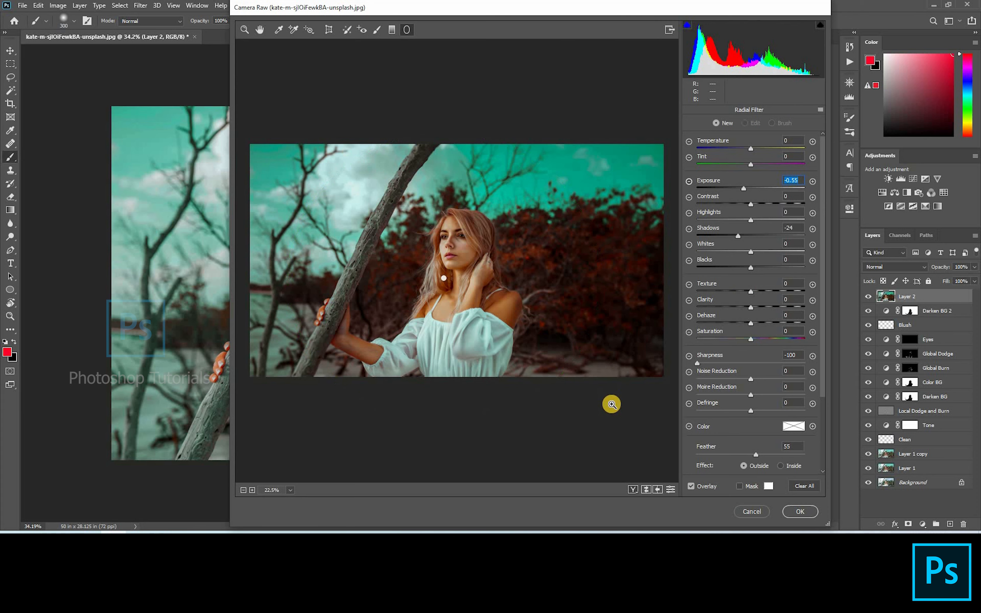
{"action": "key", "text": "z"}
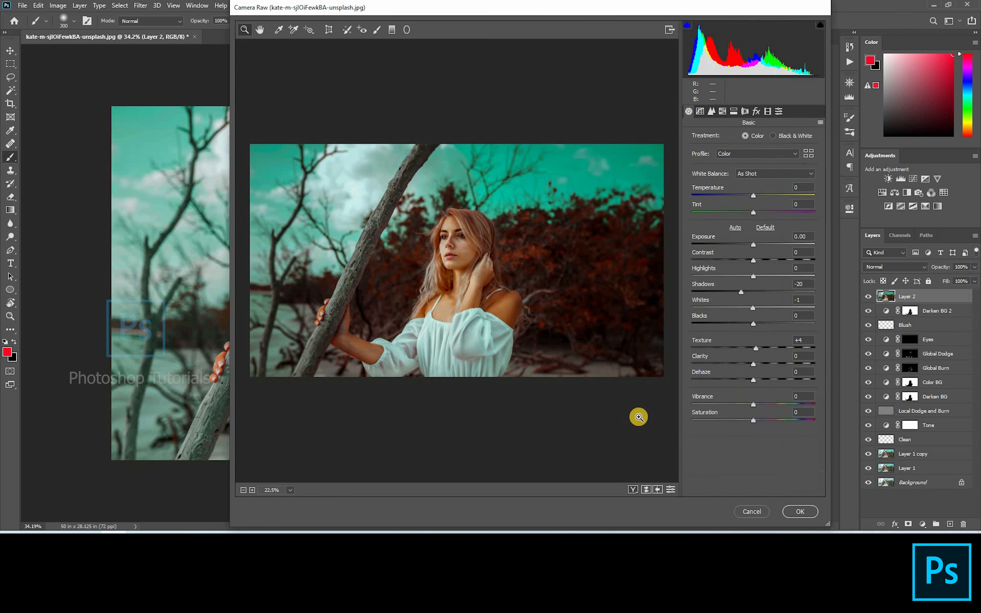
{"action": "left_click", "coordinate": [801, 512]}
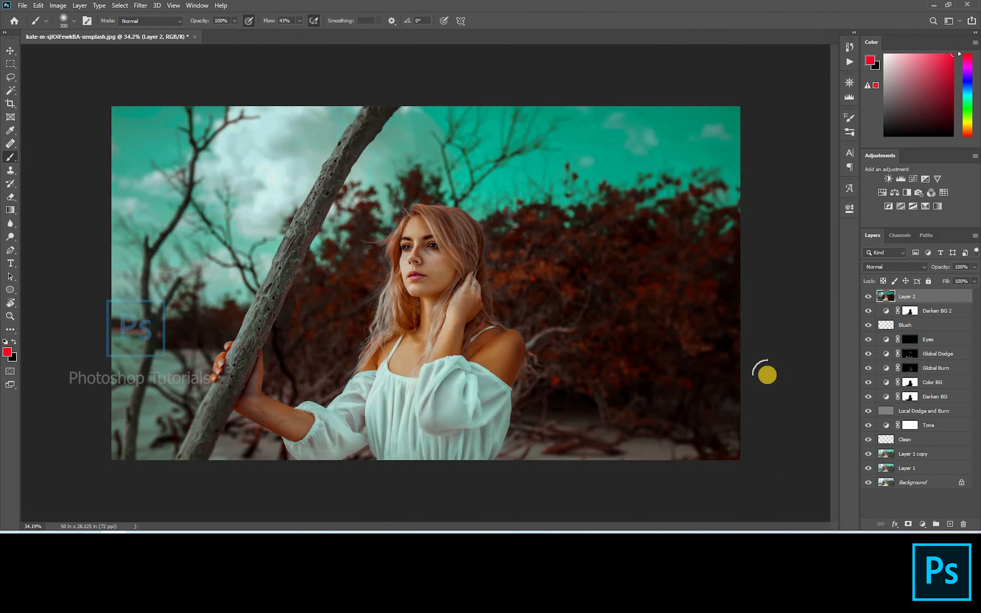
Compare the Camera Raw result with the original Background by isolating that layer and restoring the others
{"action": "scroll", "coordinate": [767, 366], "scroll_direction": "down", "scroll_amount": 3}
{"action": "scroll", "coordinate": [766, 363], "scroll_direction": "up", "scroll_amount": 2}
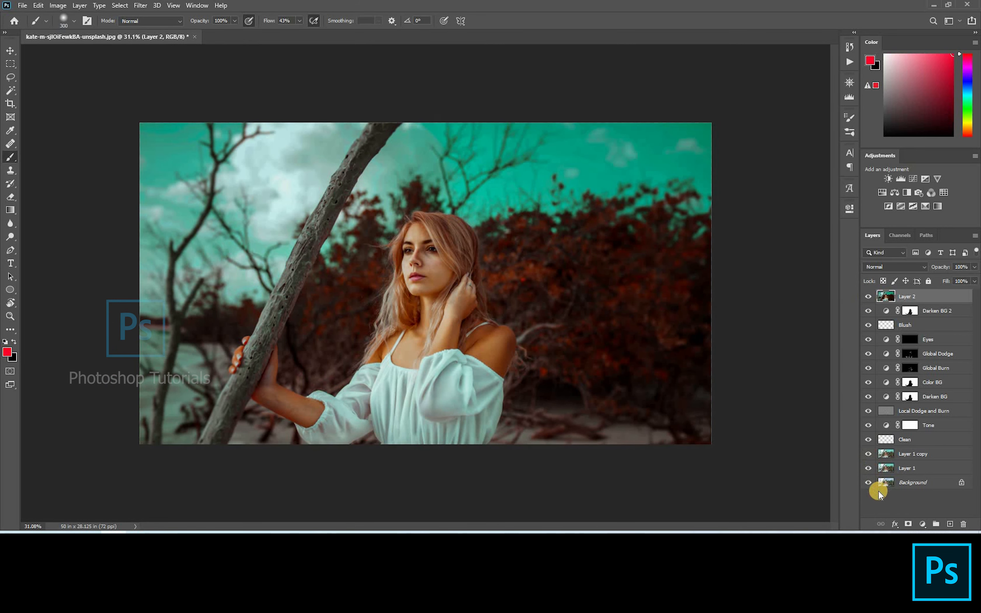
{"action": "left_click", "coordinate": [867, 483], "text": "alt"}
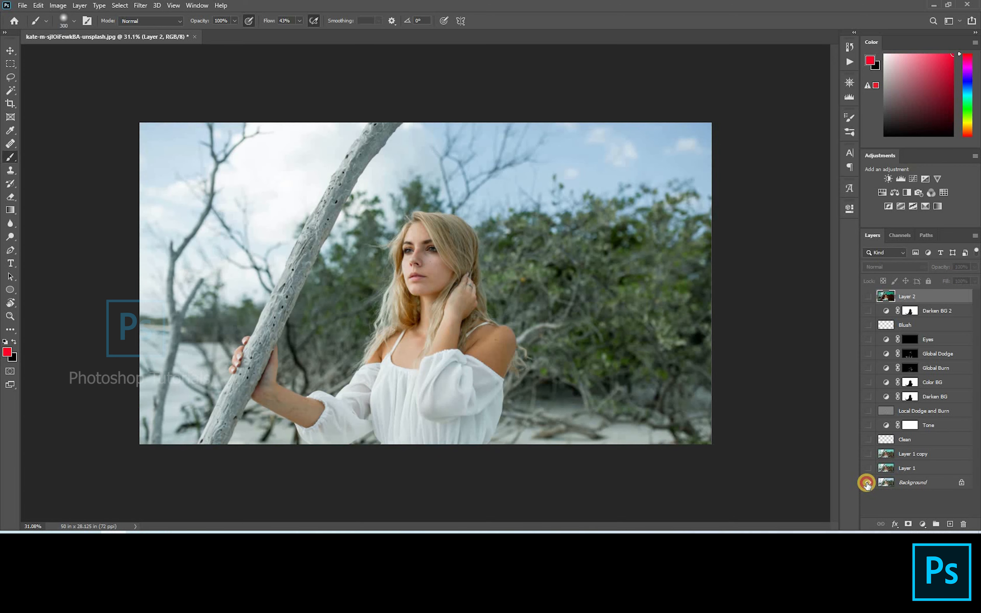
{"action": "left_click", "coordinate": [867, 484], "text": "alt"}
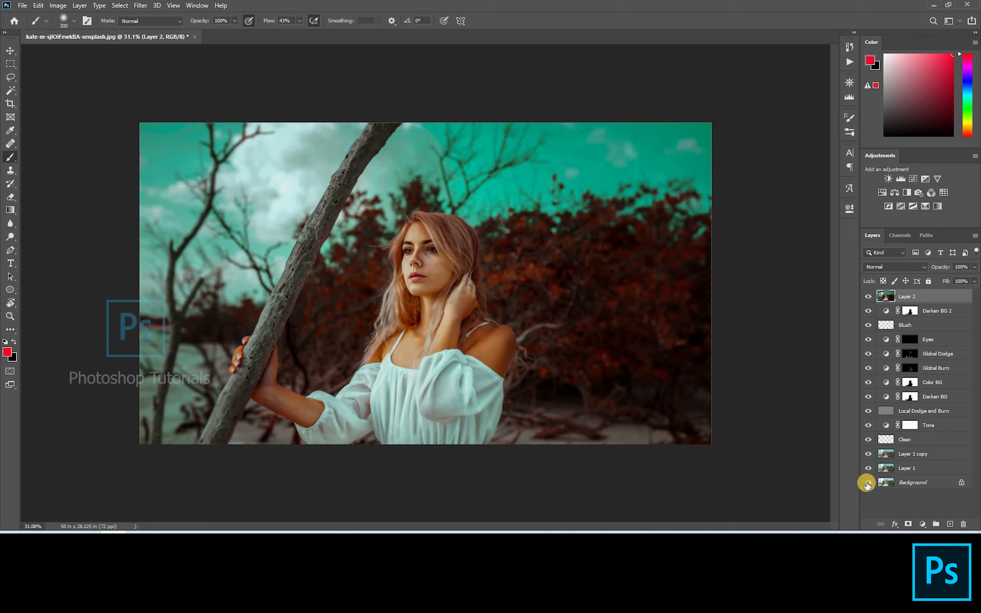